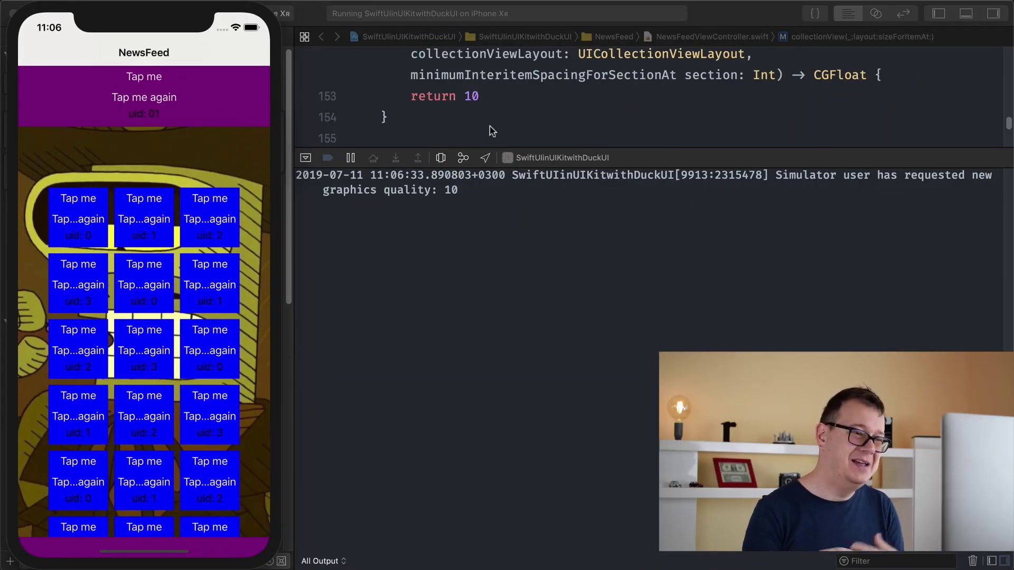
scroll(140, 470, "down", 3)
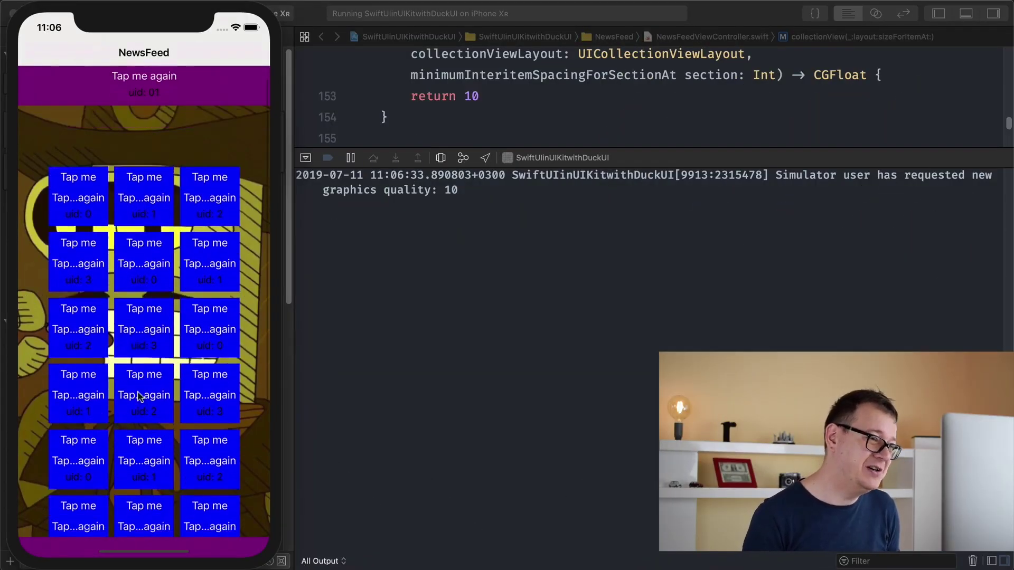
scroll(116, 319, "up", 3)
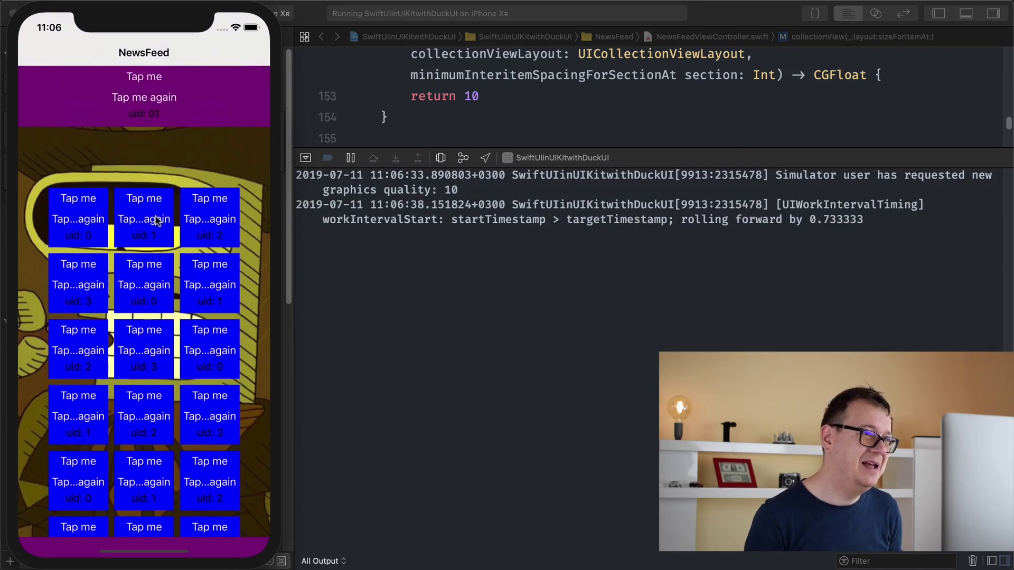
scroll(222, 291, "down", 3)
scroll(192, 274, "up", 3)
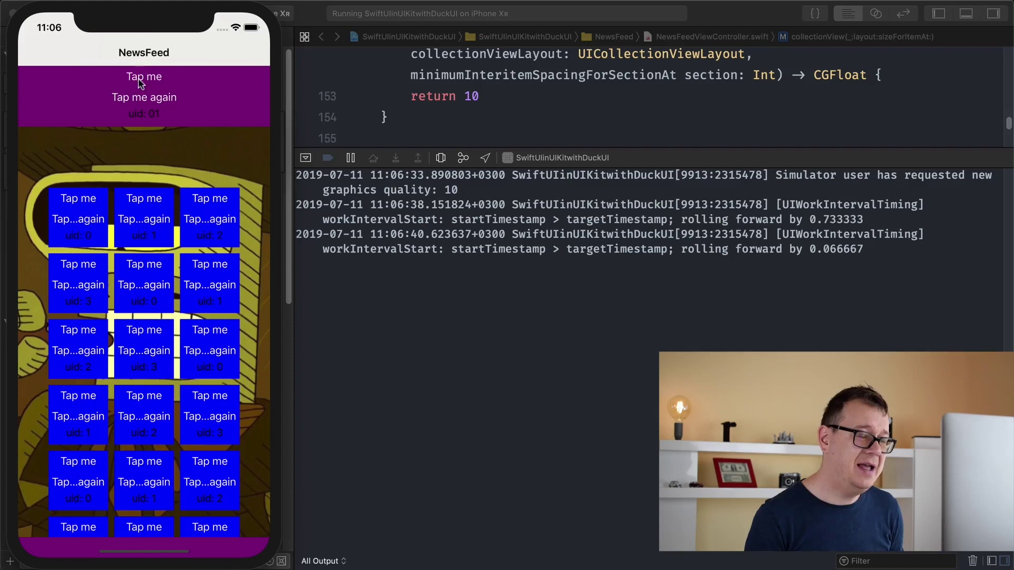
scroll(134, 238, "down", 3)
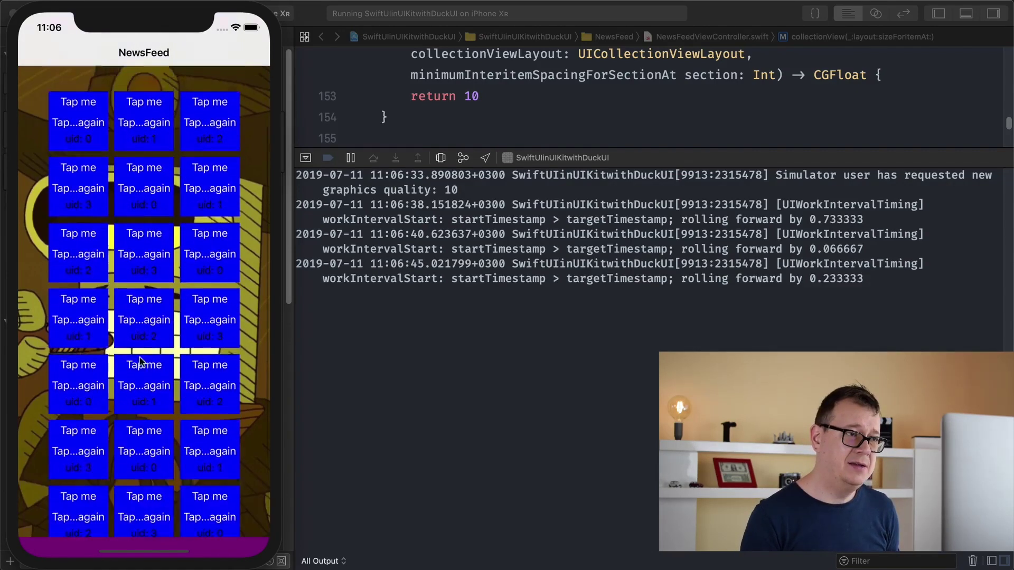
scroll(182, 159, "up", 3)
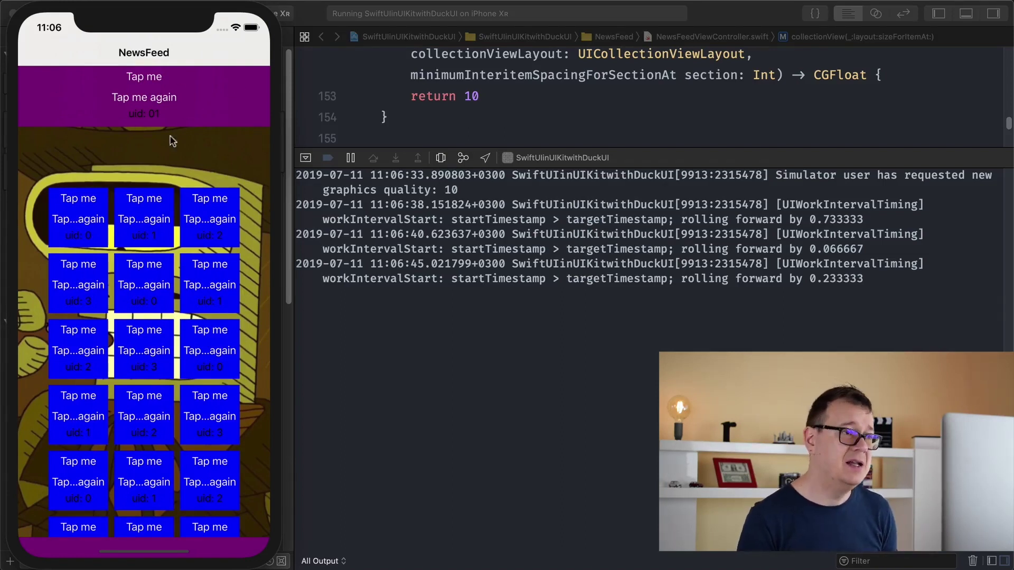
scroll(169, 305, "down", 2)
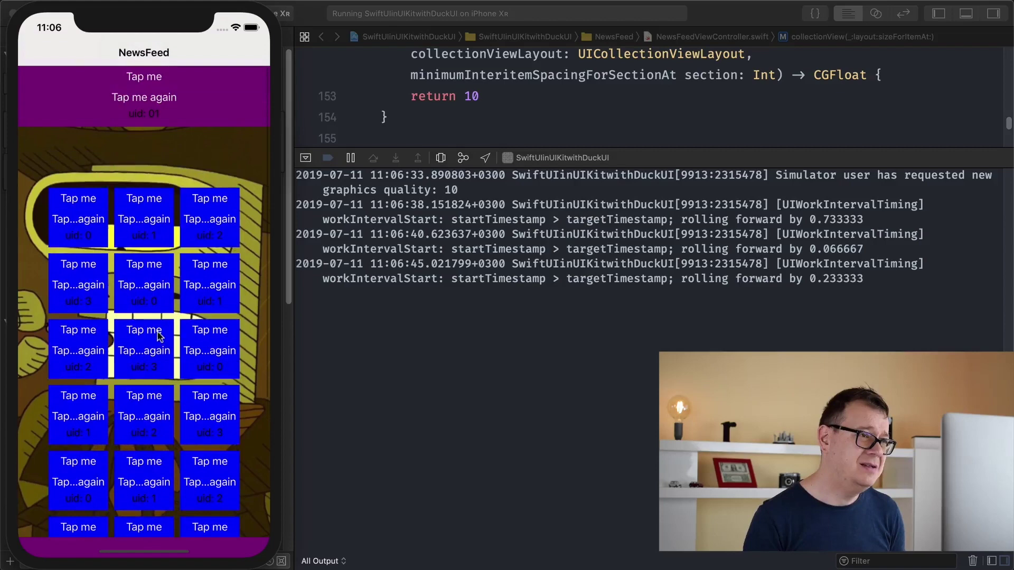
scroll(154, 270, "down", 3)
scroll(147, 335, "down", 2)
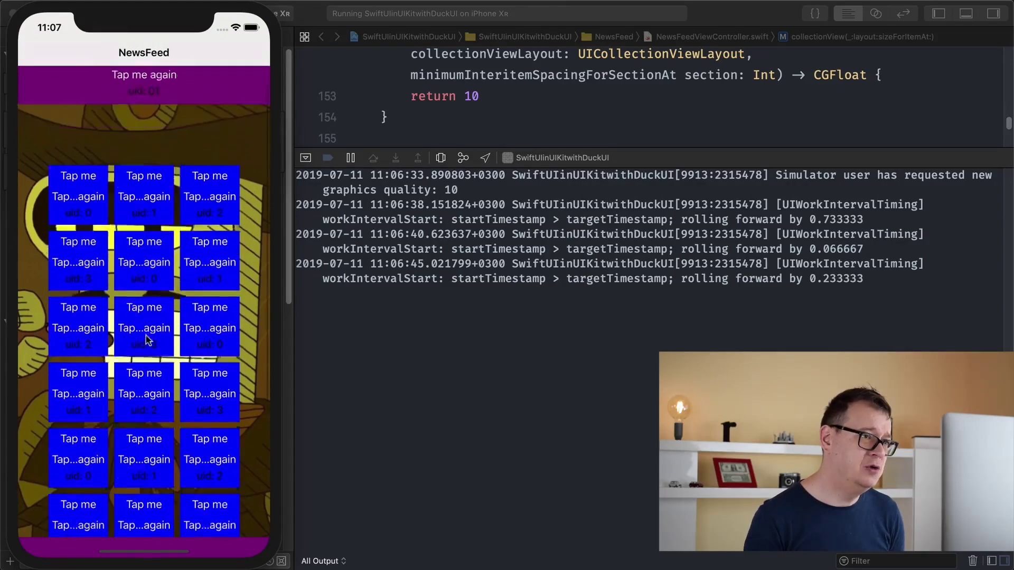
scroll(148, 333, "down", 3)
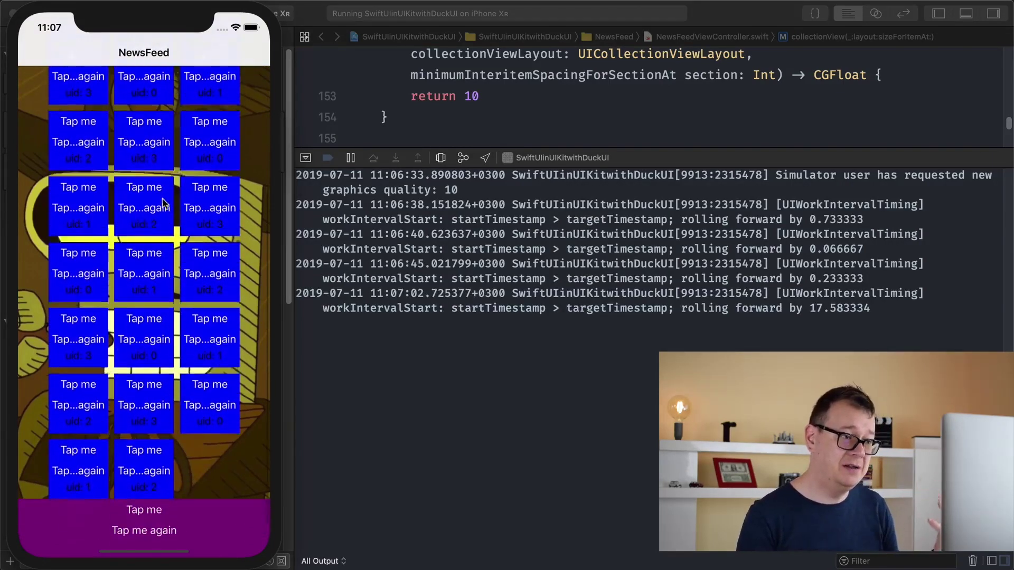
scroll(154, 206, "up", 3)
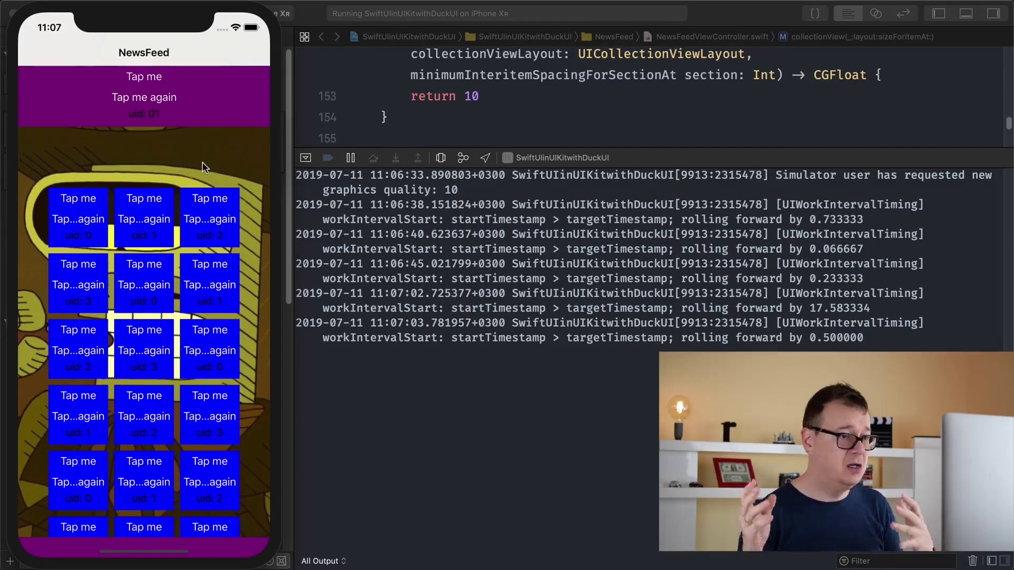
Stop the app, uncomment the addTopView line and change its height from 200 to 100.
left_click(467, 106)
left_click(101, 15)
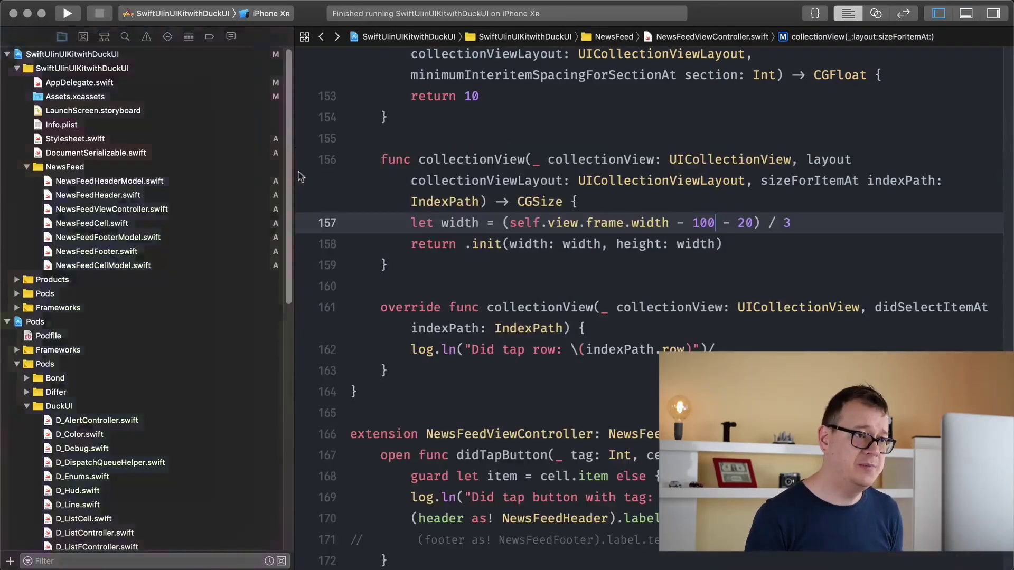
scroll(524, 280, "up", 3)
scroll(507, 293, "up", 2)
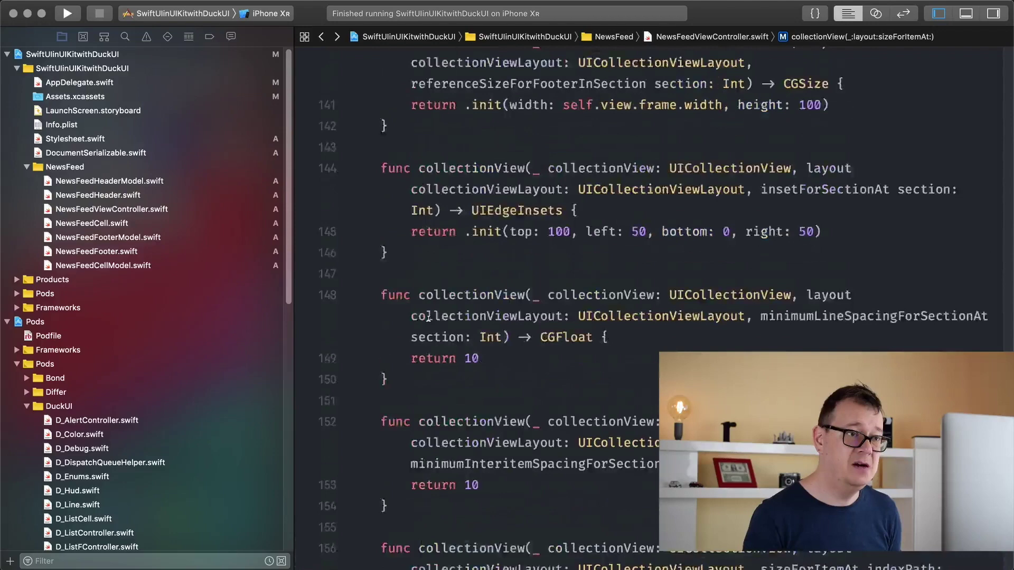
scroll(460, 309, "up", 4)
scroll(399, 333, "up", 5)
scroll(399, 334, "up", 2)
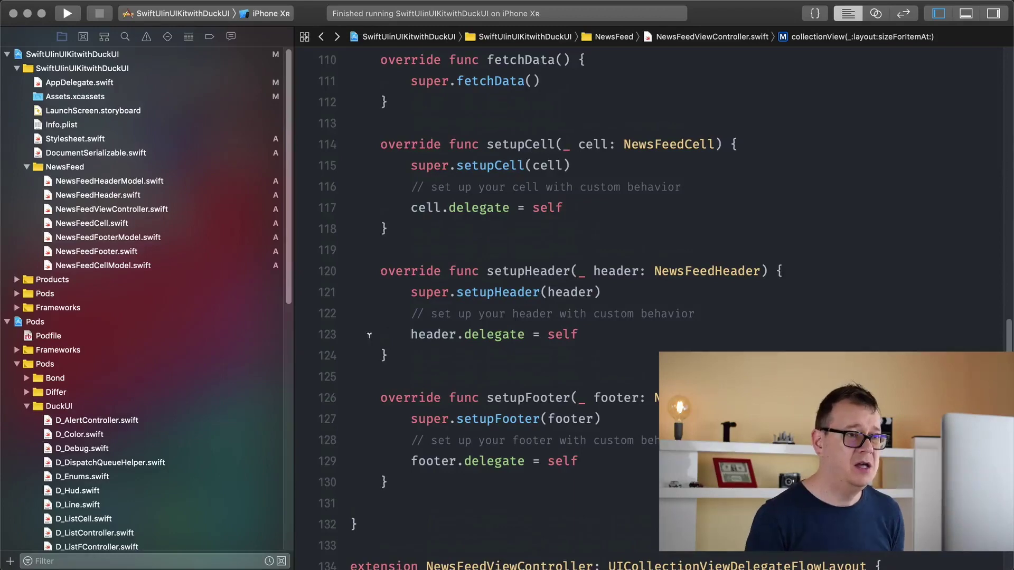
scroll(369, 335, "up", 1)
scroll(368, 334, "up", 2)
scroll(368, 335, "up", 3)
scroll(368, 333, "up", 4)
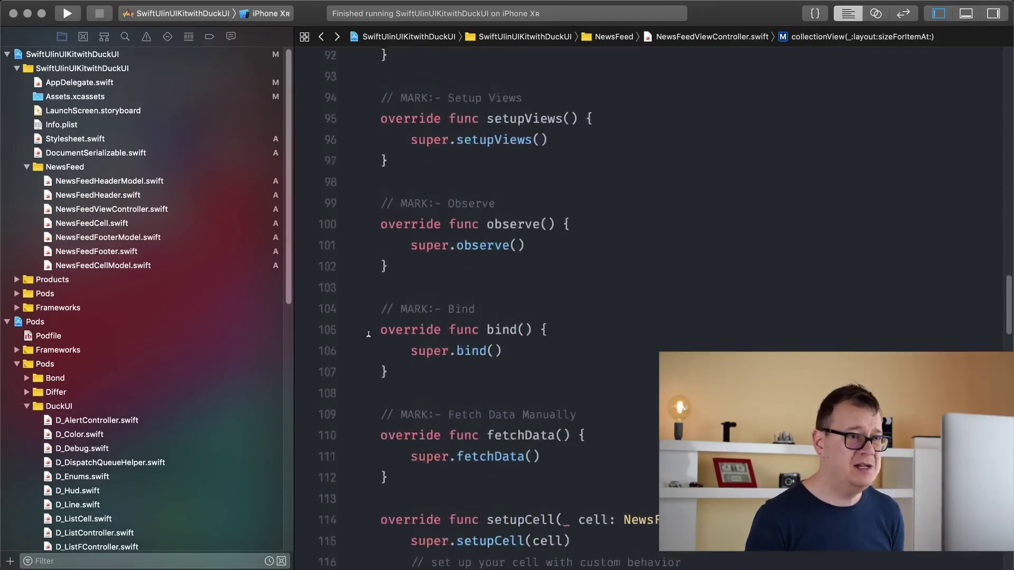
scroll(368, 334, "up", 4)
scroll(368, 334, "up", 3)
scroll(368, 334, "up", 3)
scroll(367, 333, "up", 3)
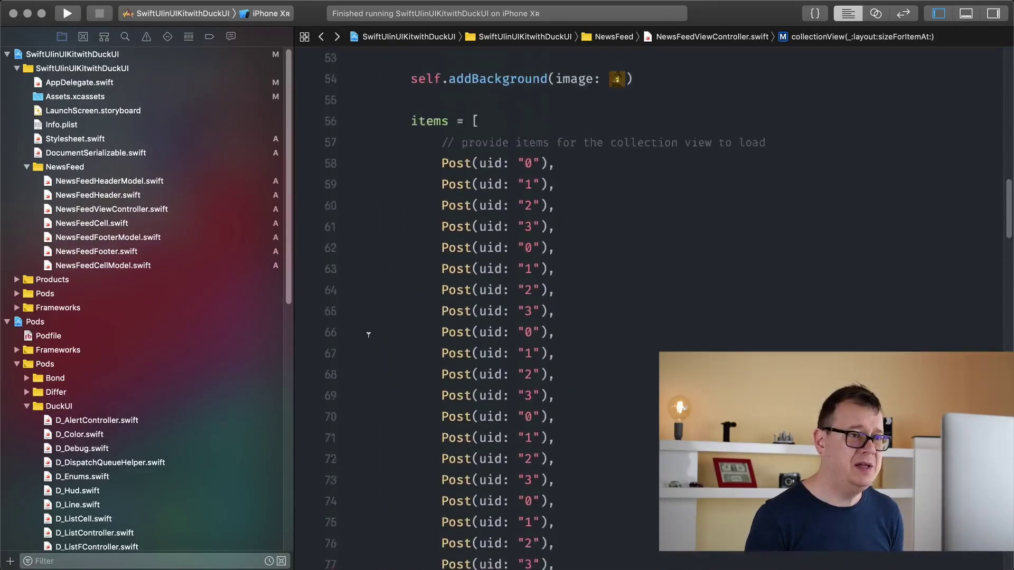
scroll(368, 333, "up", 2)
scroll(368, 334, "up", 3)
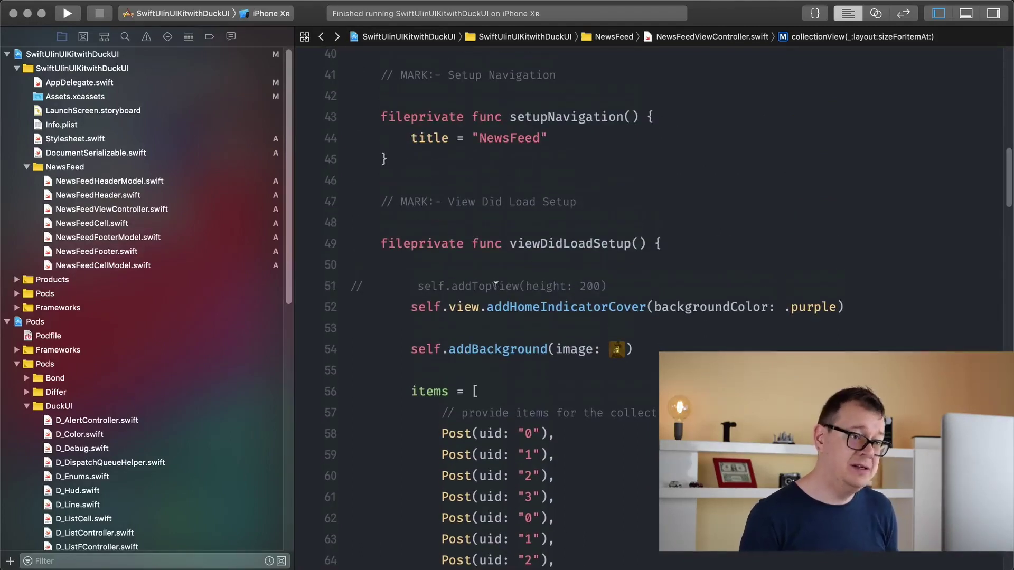
left_click(496, 286)
key("super+slash")
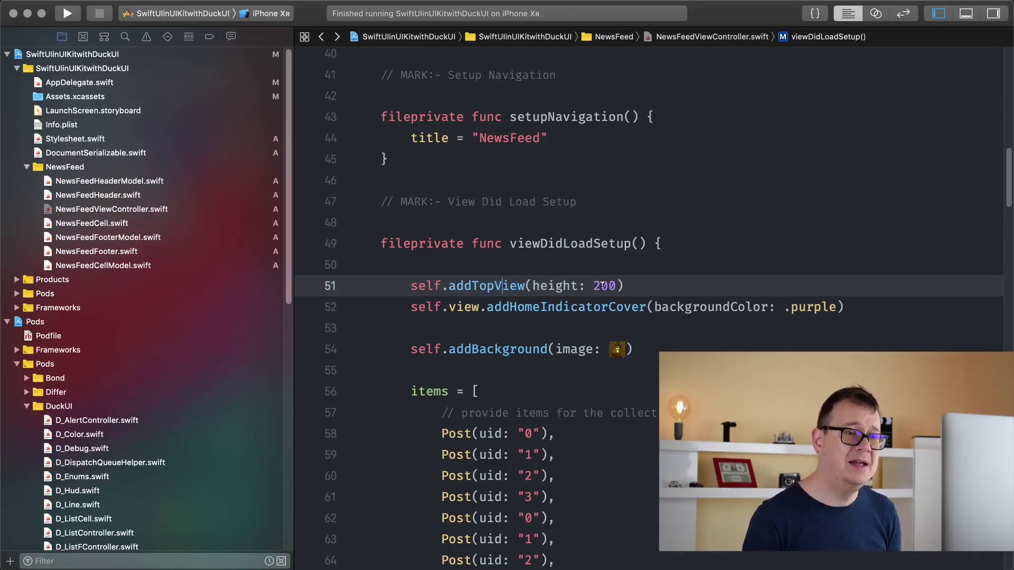
left_click_drag(600, 285, 597, 286)
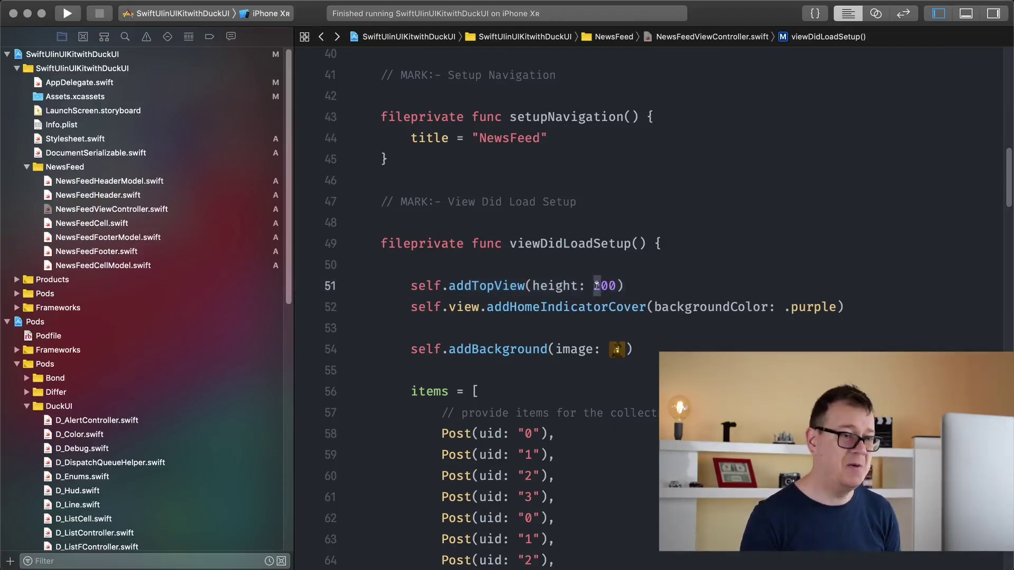
type("1")
Rebuild and launch NewsFeed so the blank top strip appears above the purple header.
left_click(68, 15)
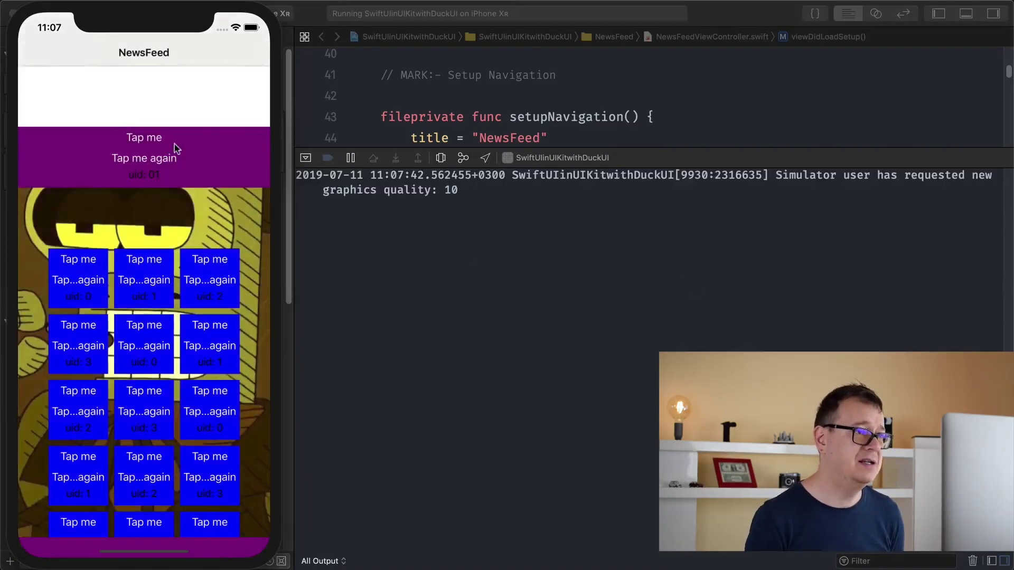
scroll(145, 328, "down", 5)
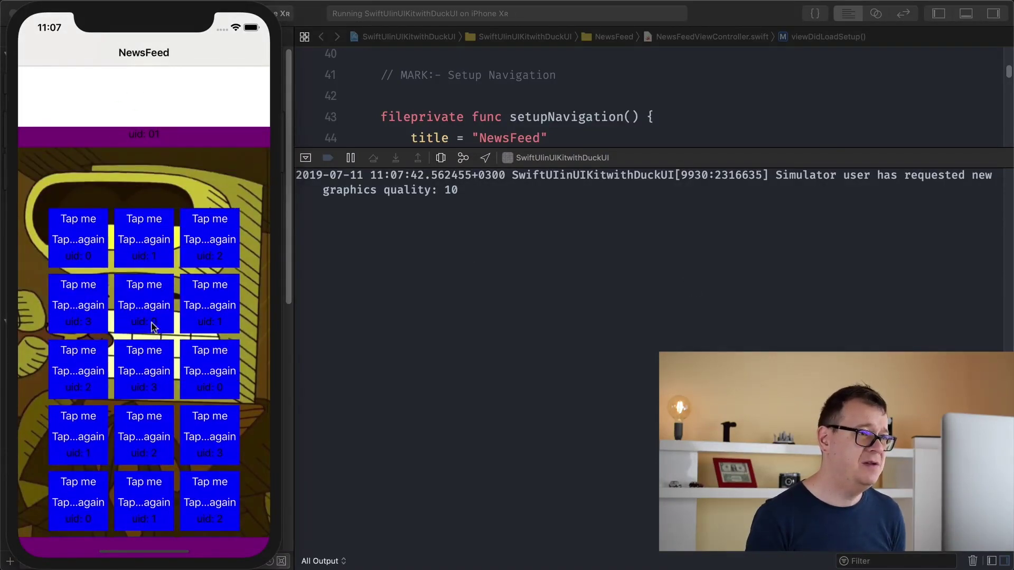
scroll(136, 388, "up", 5)
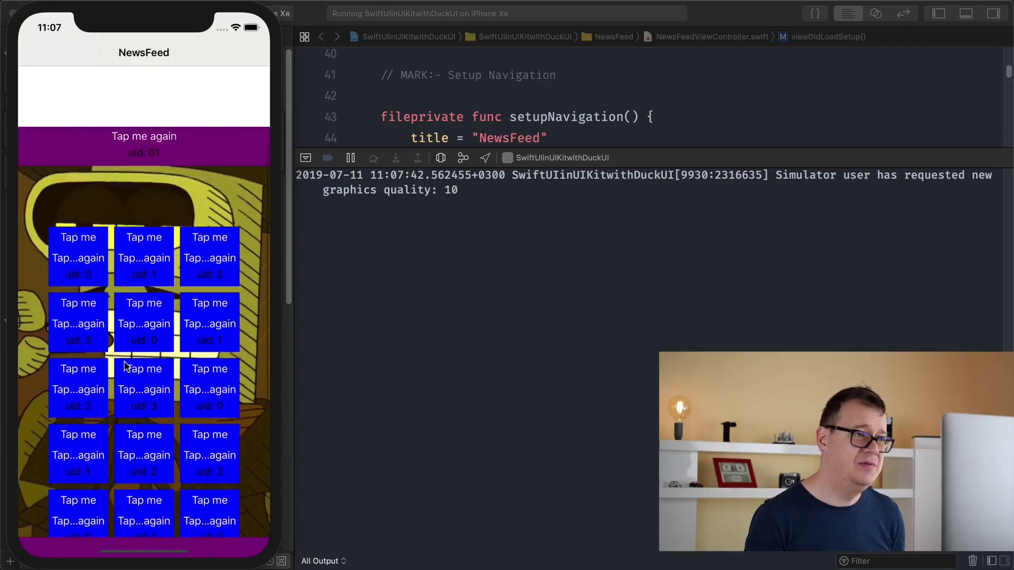
scroll(127, 352, "down", 2)
scroll(131, 341, "up", 2)
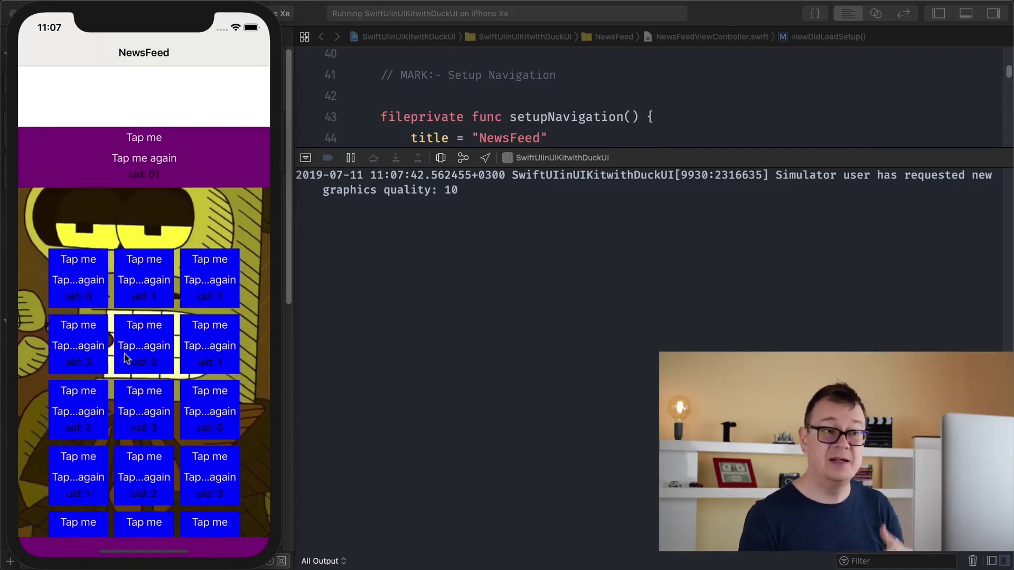
scroll(138, 433, "down", 2)
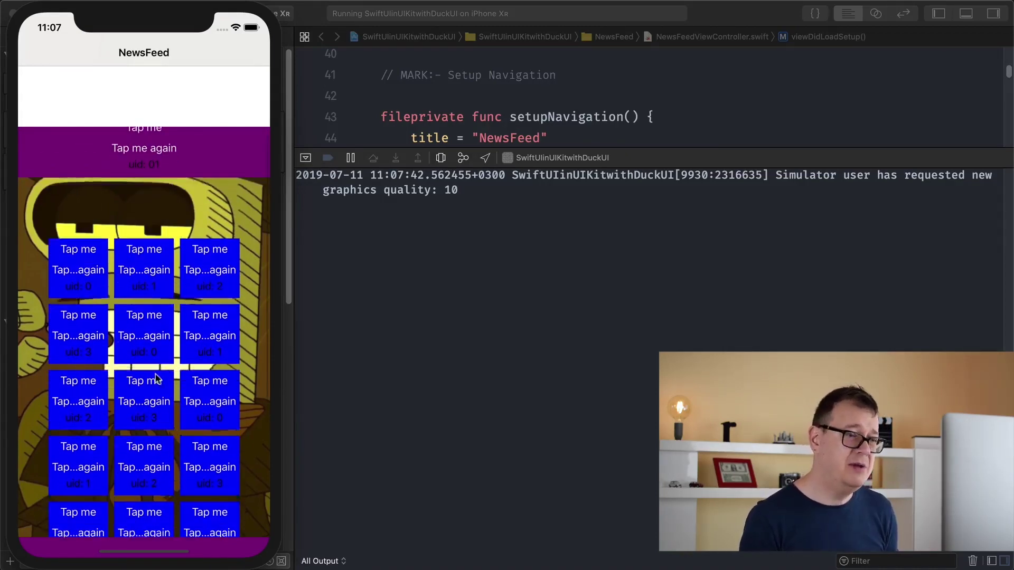
scroll(143, 430, "down", 5)
scroll(146, 428, "up", 3)
scroll(157, 193, "down", 3)
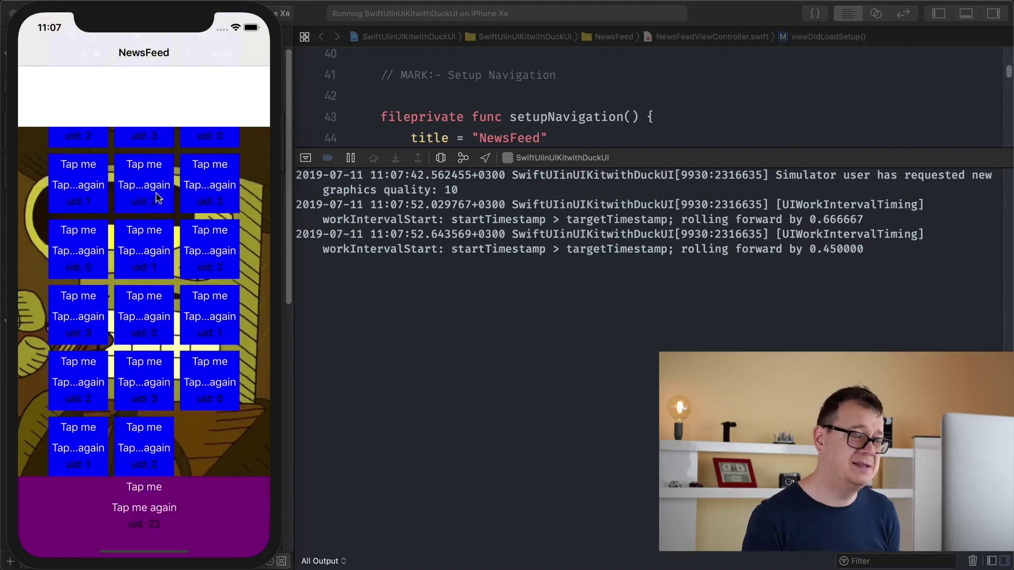
scroll(145, 317, "up", 3)
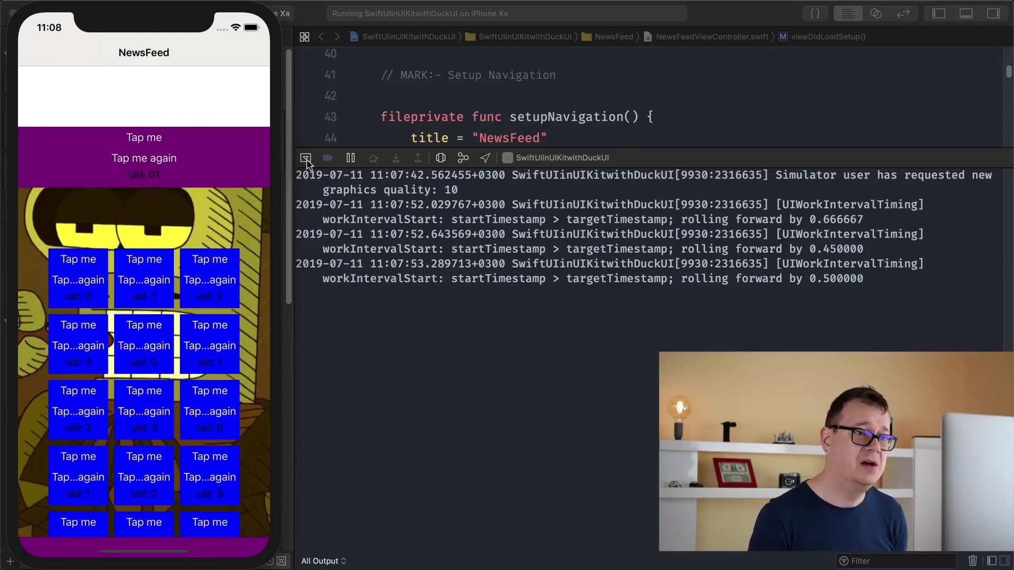
Stop the app and add usersTitleLabel = UILabel().font(.boldSystemFont(ofSize: 18)).text("Users") on line 24.
left_click(307, 159)
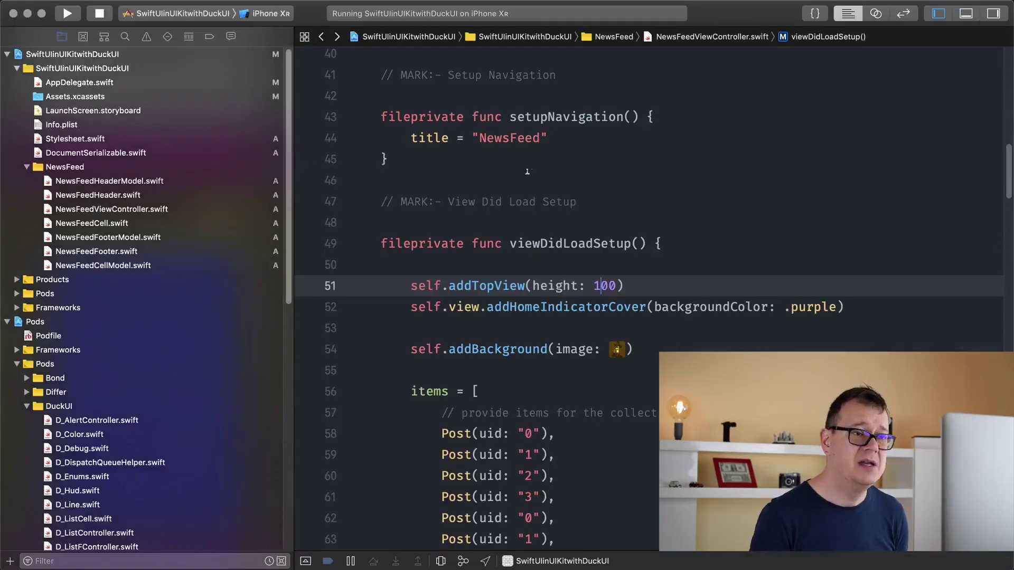
left_click(100, 15)
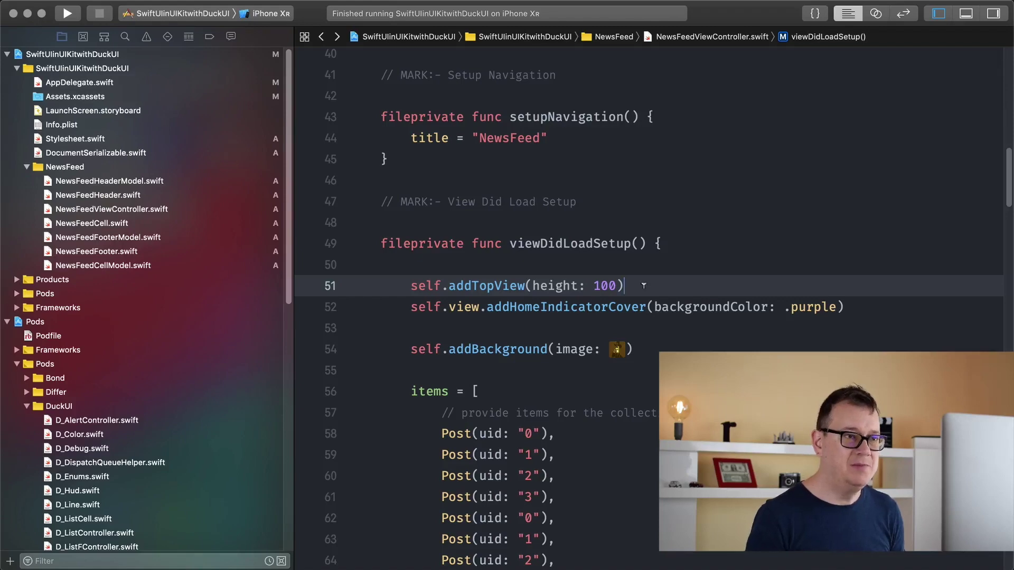
scroll(644, 285, "up", 2)
scroll(640, 284, "up", 3)
scroll(636, 282, "up", 2)
scroll(631, 278, "up", 2)
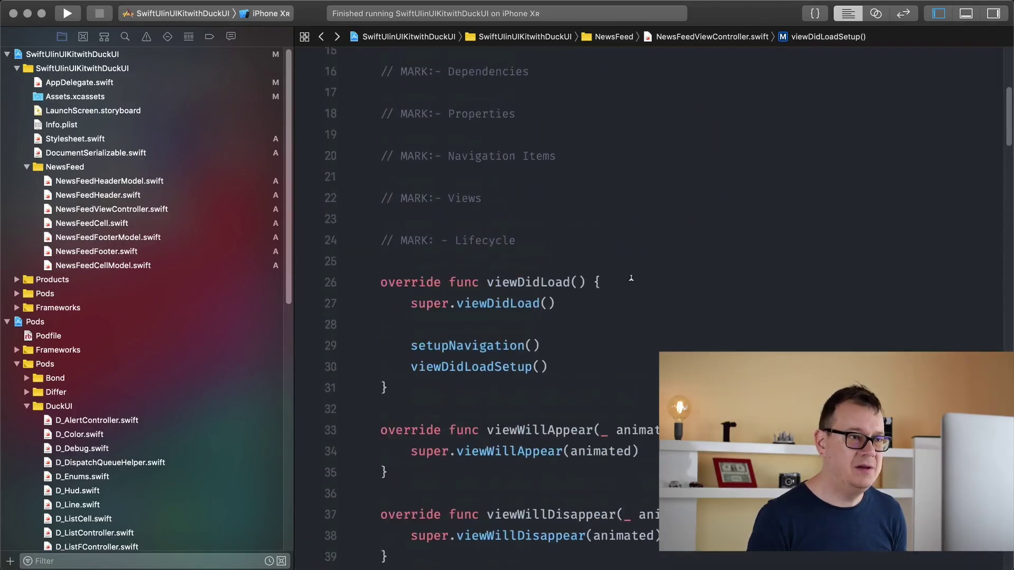
left_click(511, 201)
key("Return")
key("Return")
type("let")
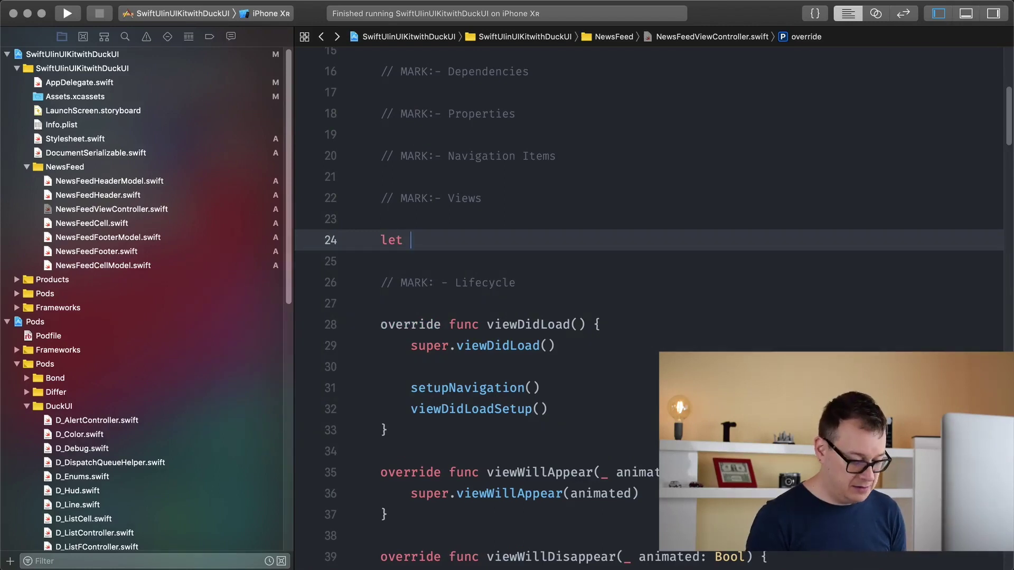
type("user")
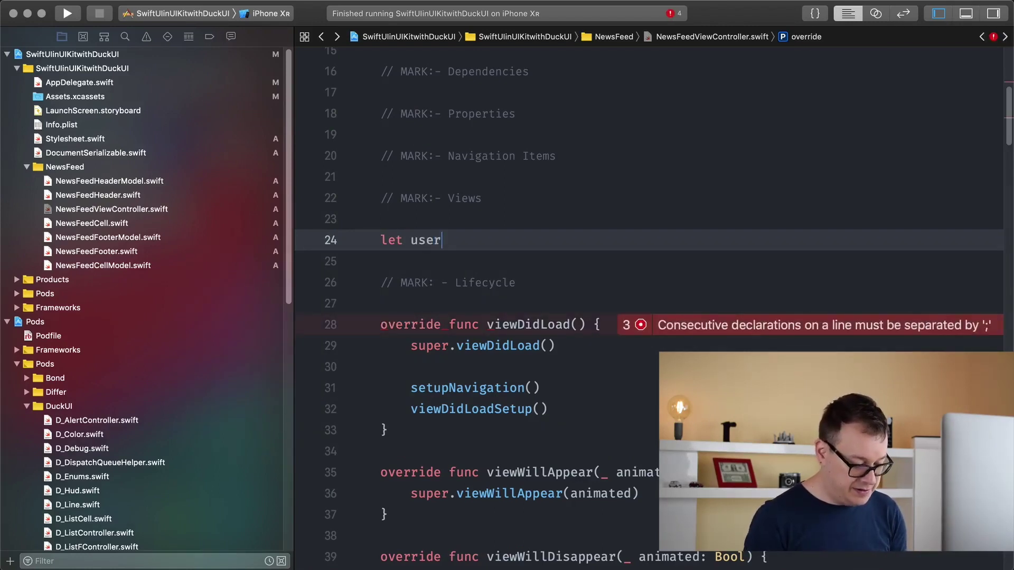
type("sTitleLabel")
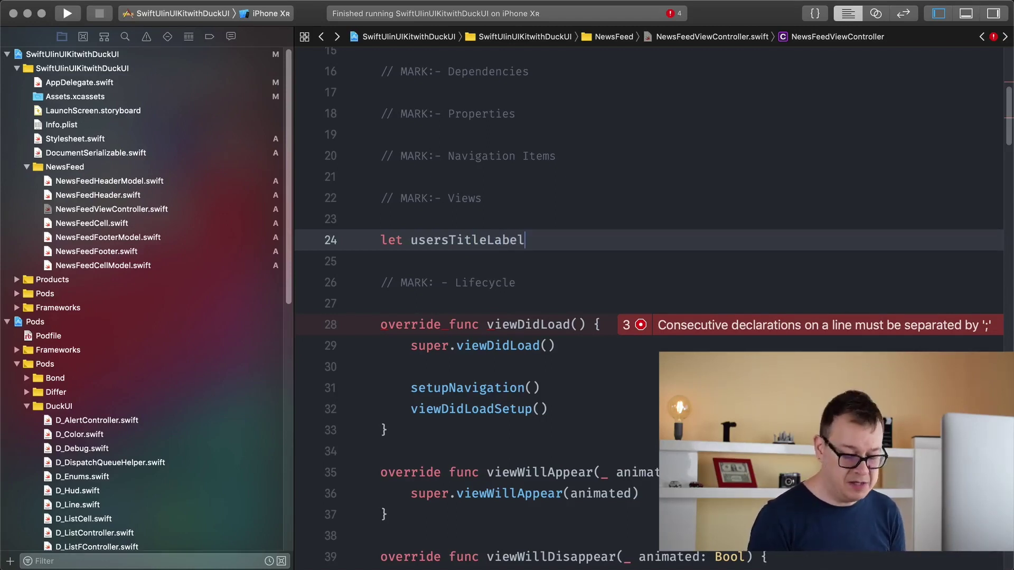
type(" = UIL")
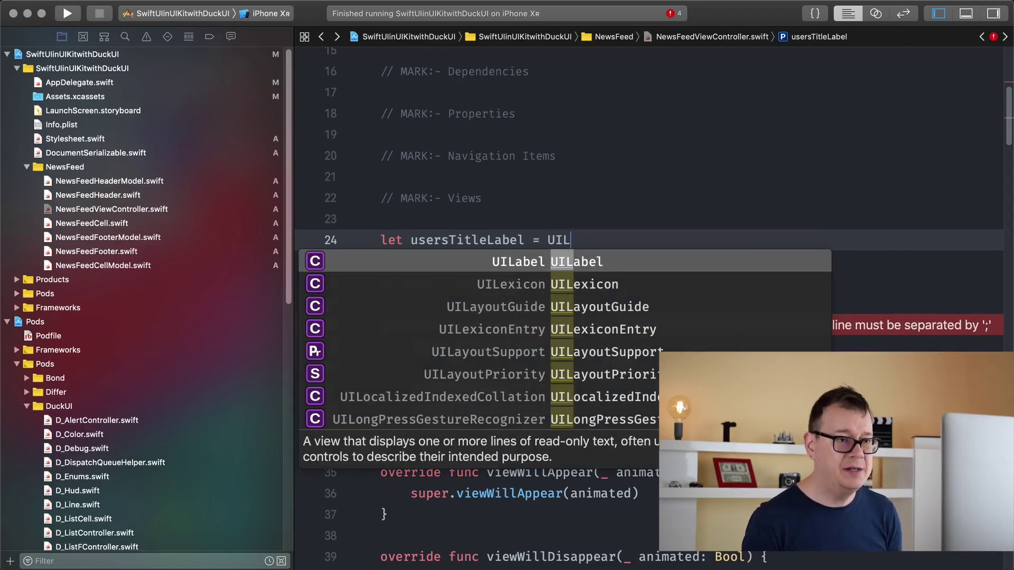
key("Return")
type("().")
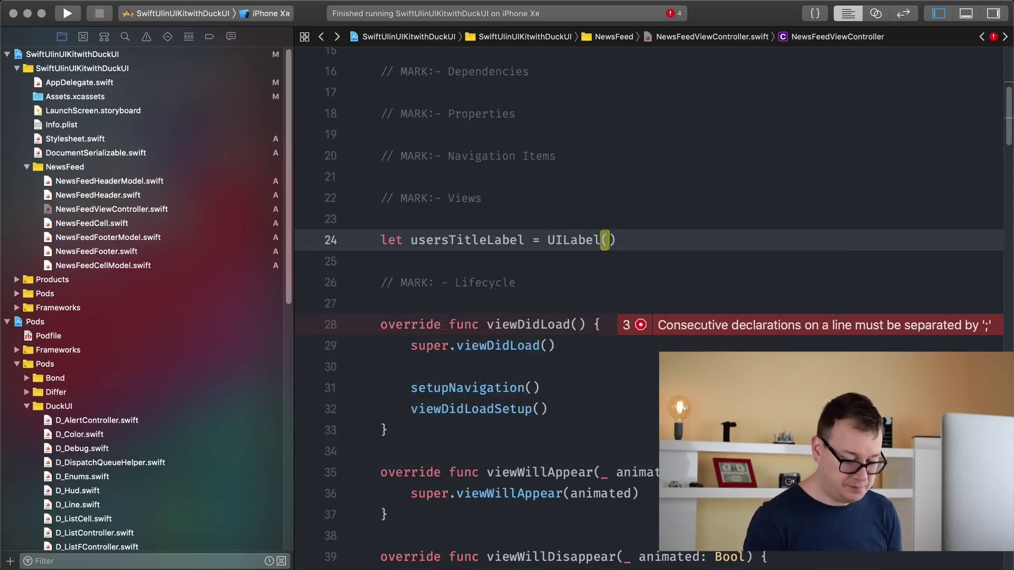
type("fi")
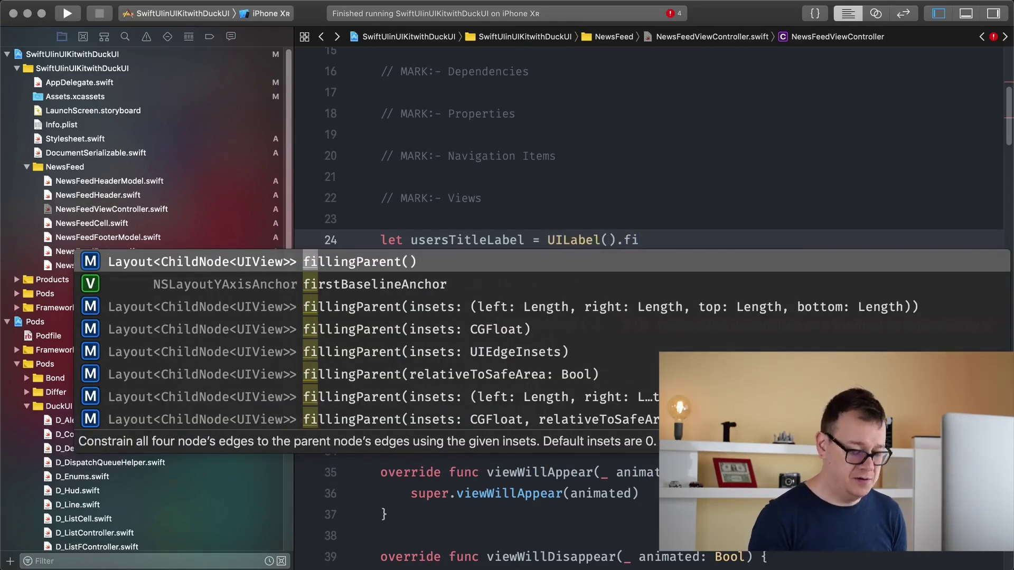
key("BackSpace")
type("on")
key("Down")
key("Return")
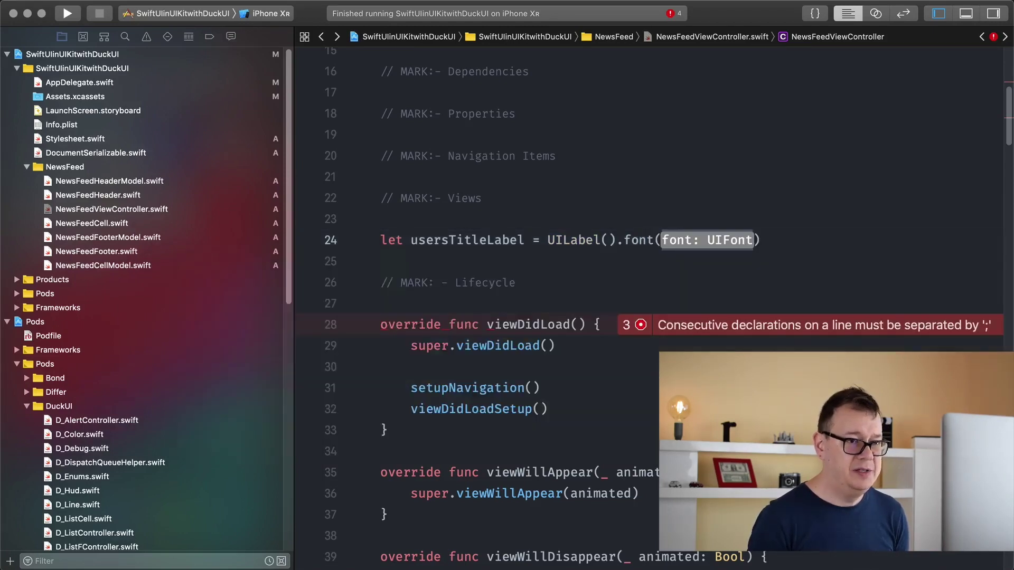
type(".bold")
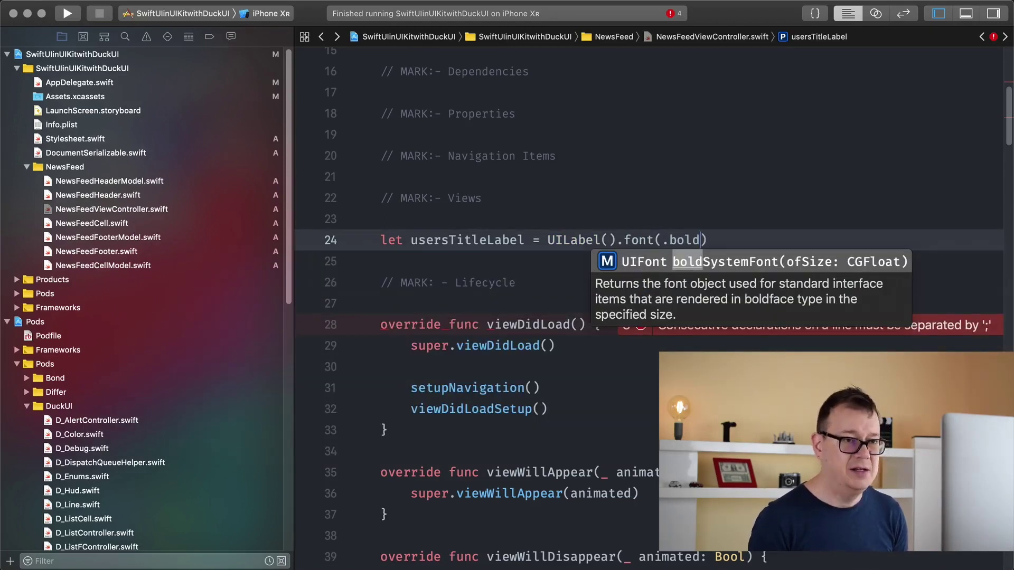
key("Return")
type("18")
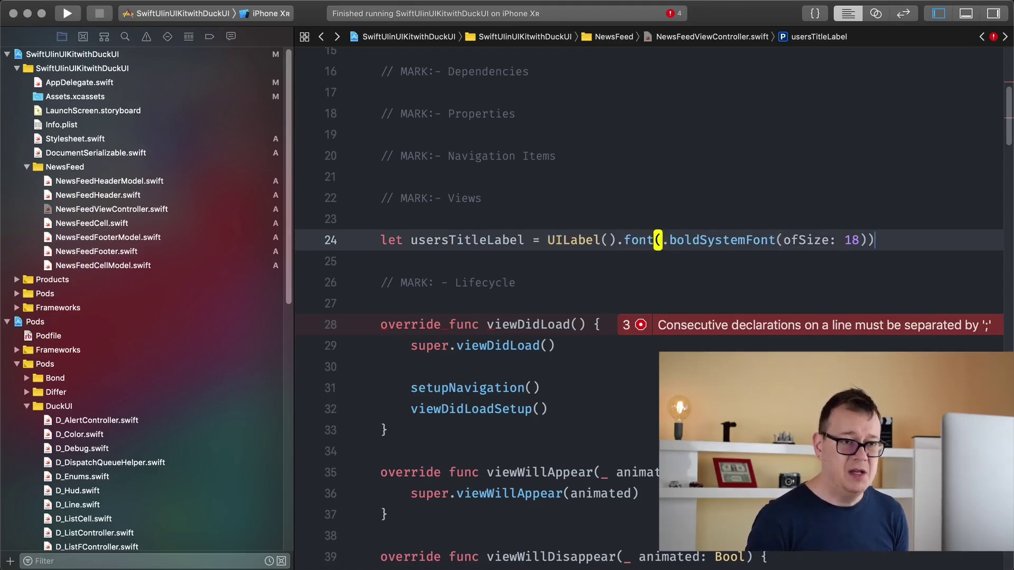
type(".te")
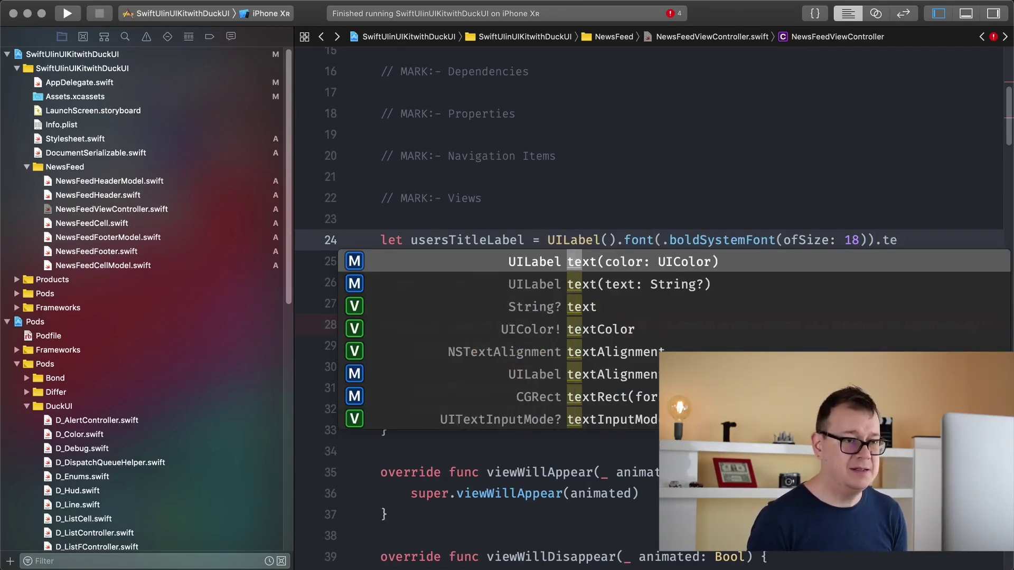
key("Down")
key("Return")
type("\"")
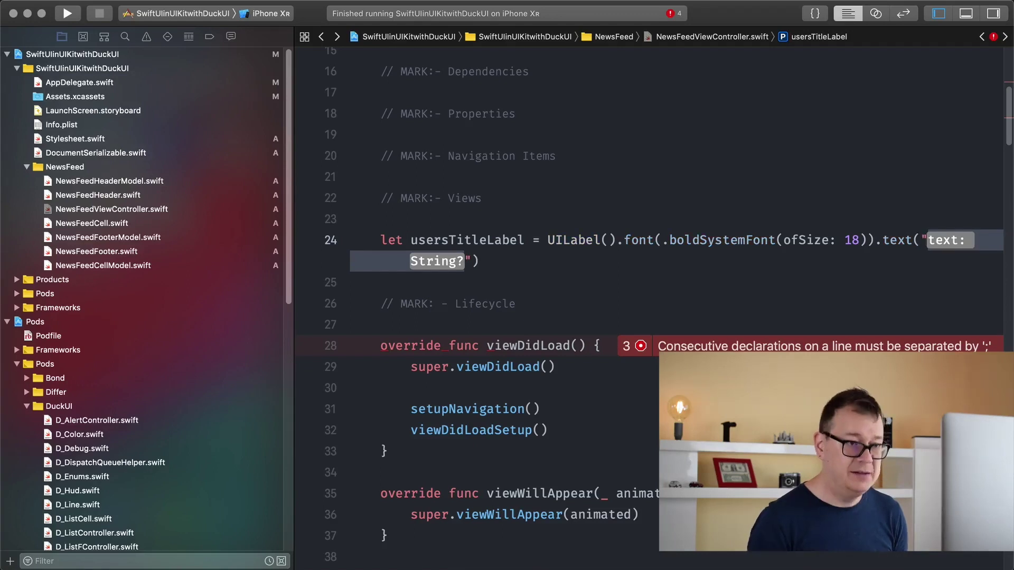
type("Users")
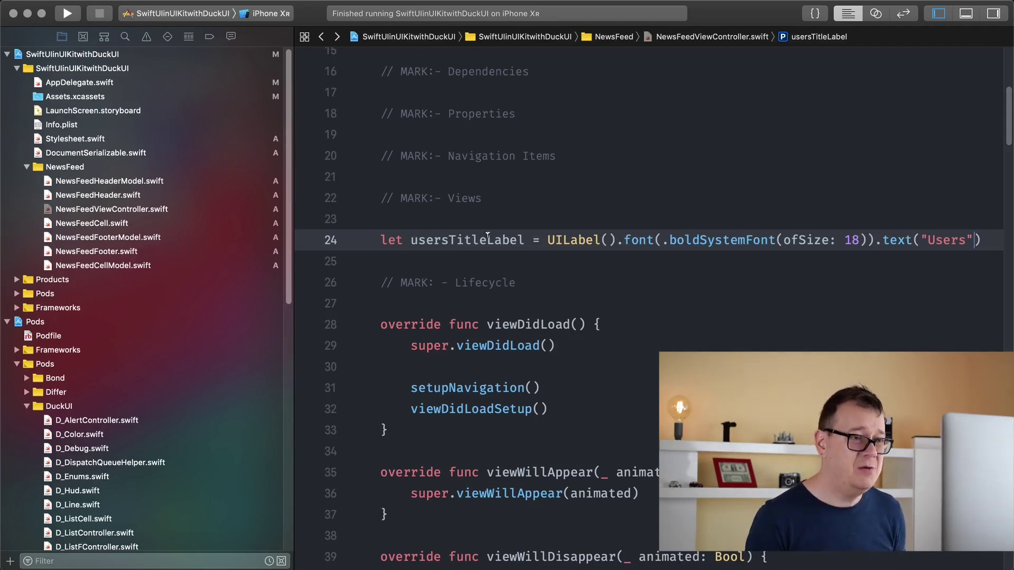
Insert a setupTopView() call on a new line right after addTopView(height: 100).
double_click(463, 238)
scroll(652, 298, "down", 5)
scroll(653, 298, "down", 2)
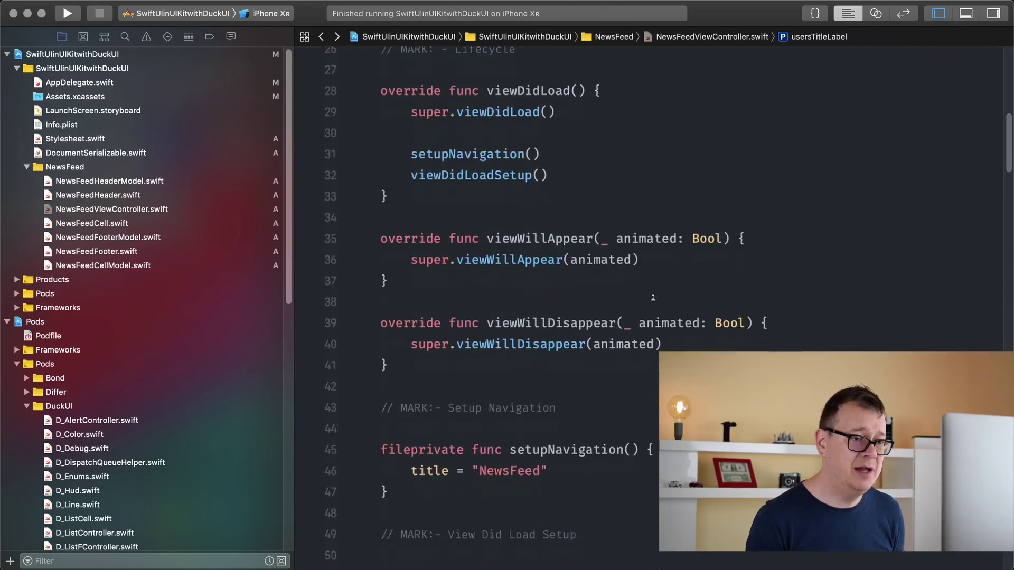
scroll(652, 299, "down", 4)
scroll(652, 298, "down", 2)
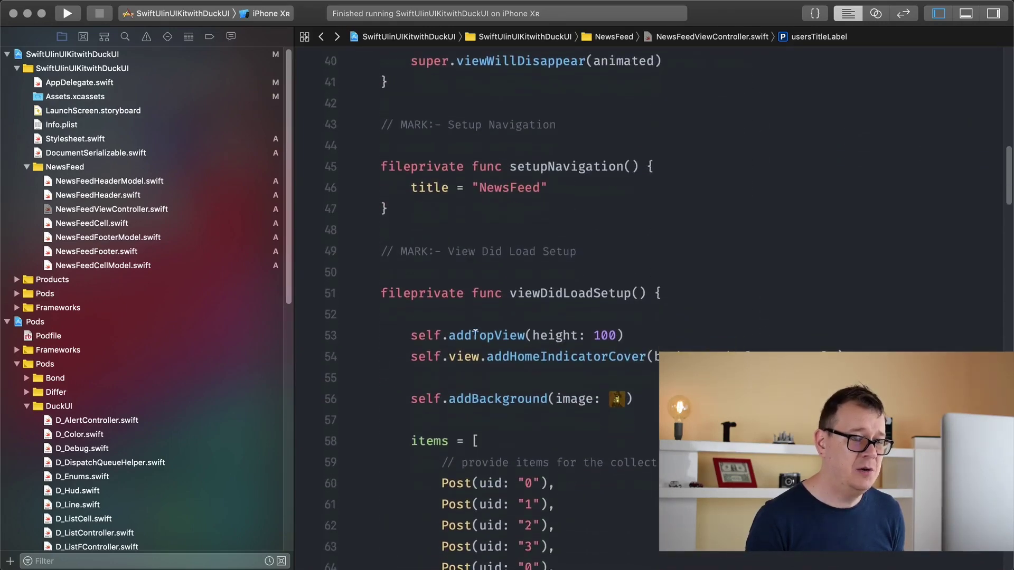
left_click(648, 336)
key("Return")
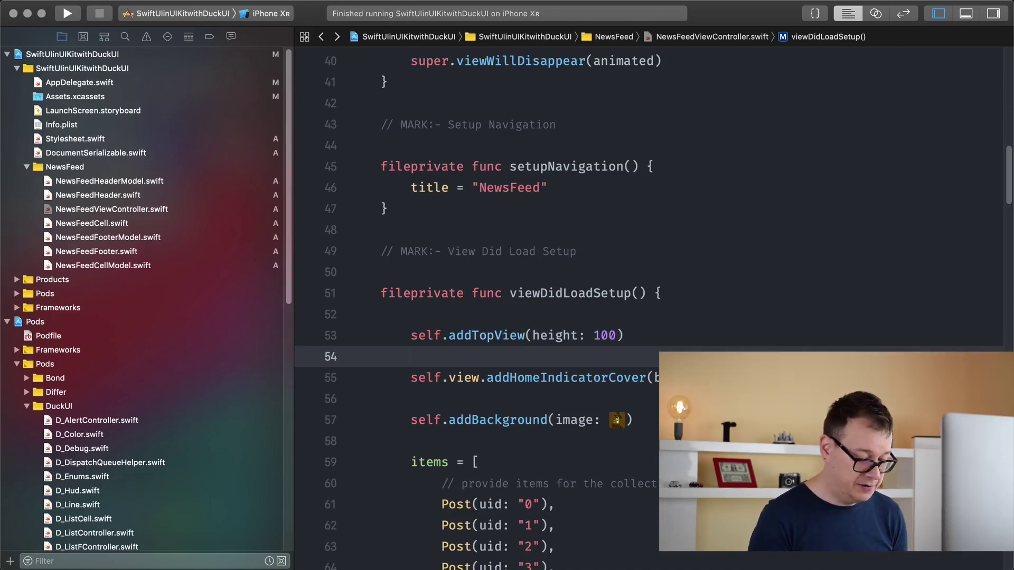
type("setup")
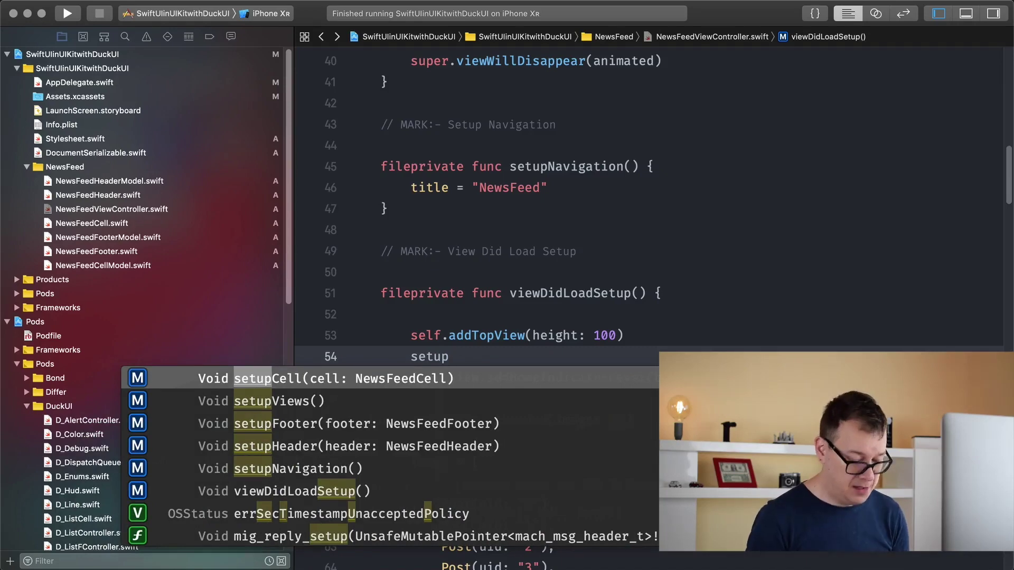
type("Y")
key("BackSpace")
type("TopVi")
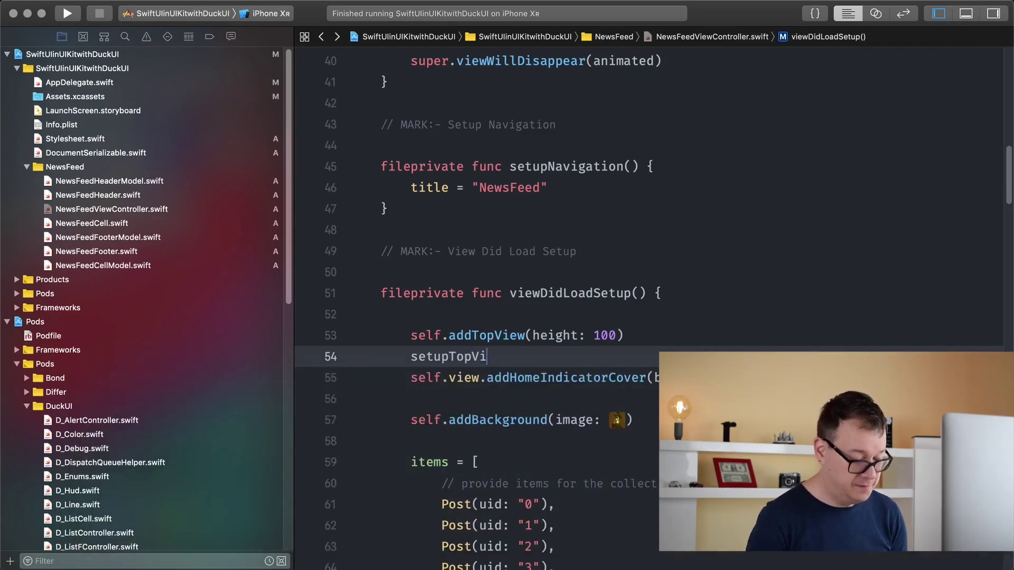
type("ew()")
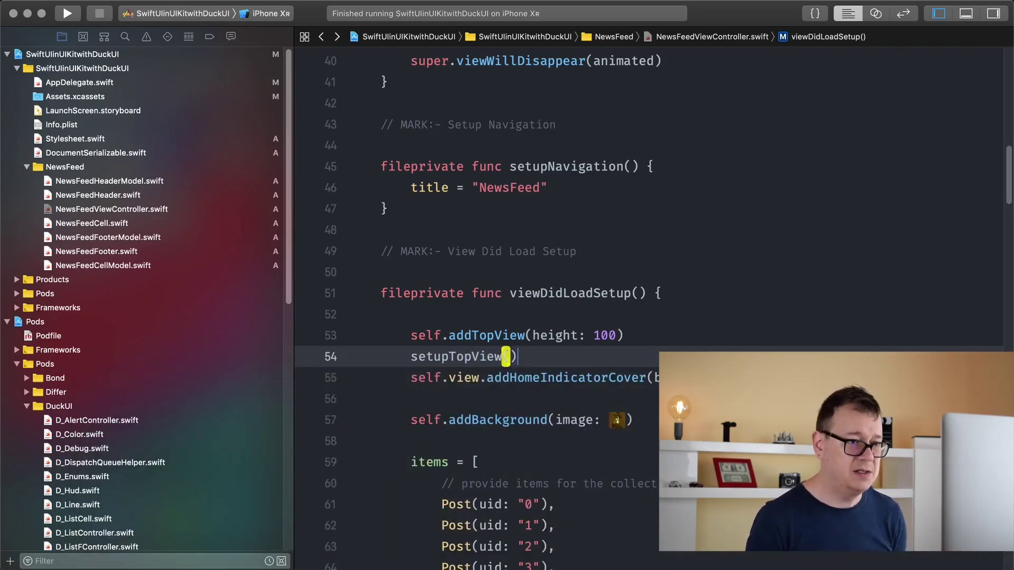
double_click(479, 351)
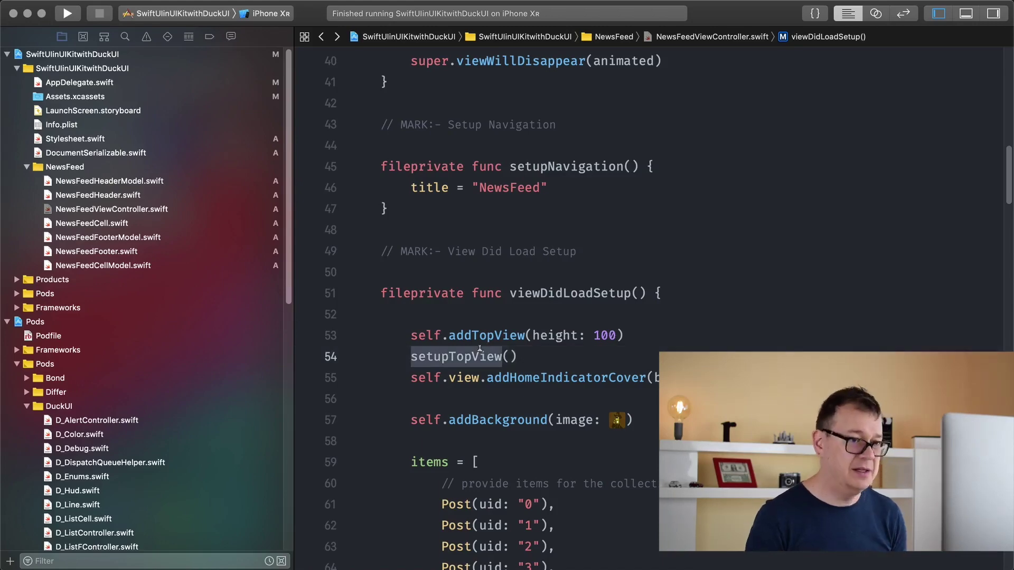
scroll(479, 349, "down", 3)
scroll(479, 349, "down", 5)
scroll(479, 348, "down", 3)
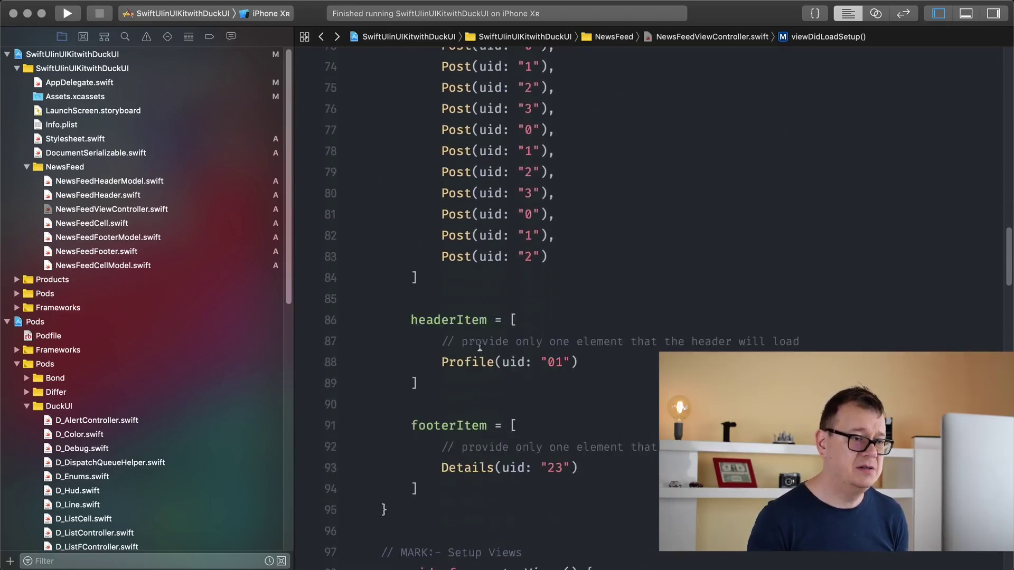
scroll(479, 349, "down", 4)
scroll(468, 373, "down", 1)
scroll(436, 412, "down", 4)
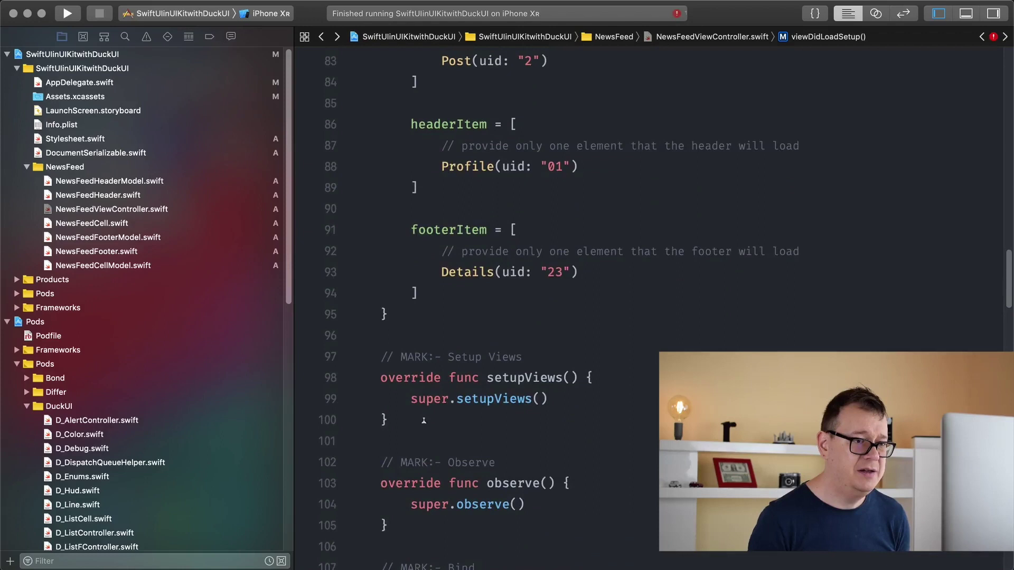
Add an empty fileprivate setupTopView() function below setupViews.
left_click(434, 420)
key("Return")
key("Return")
type("// MAR")
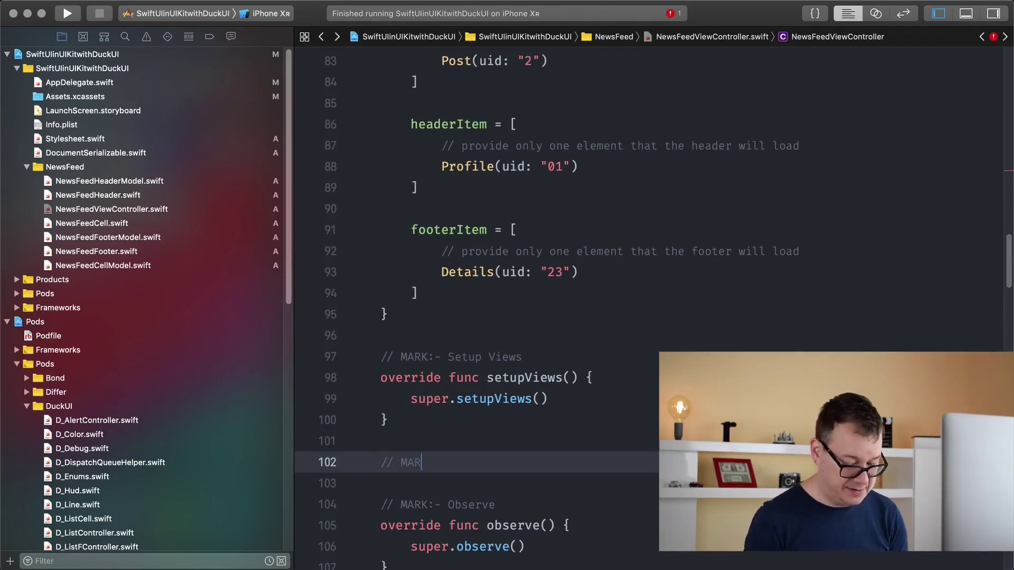
type("K: ")
type("- ")
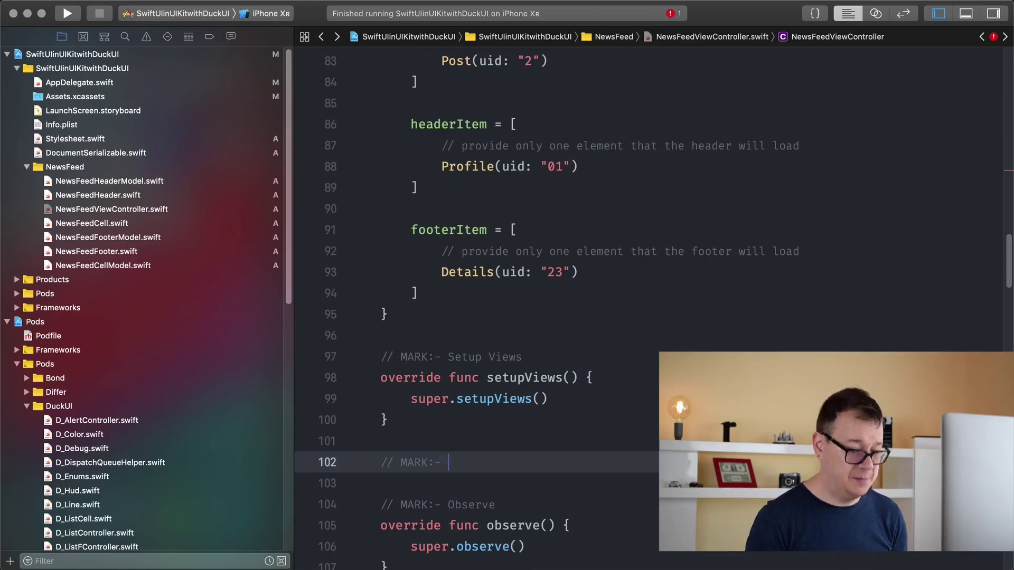
type("setupTopView")
key("Return")
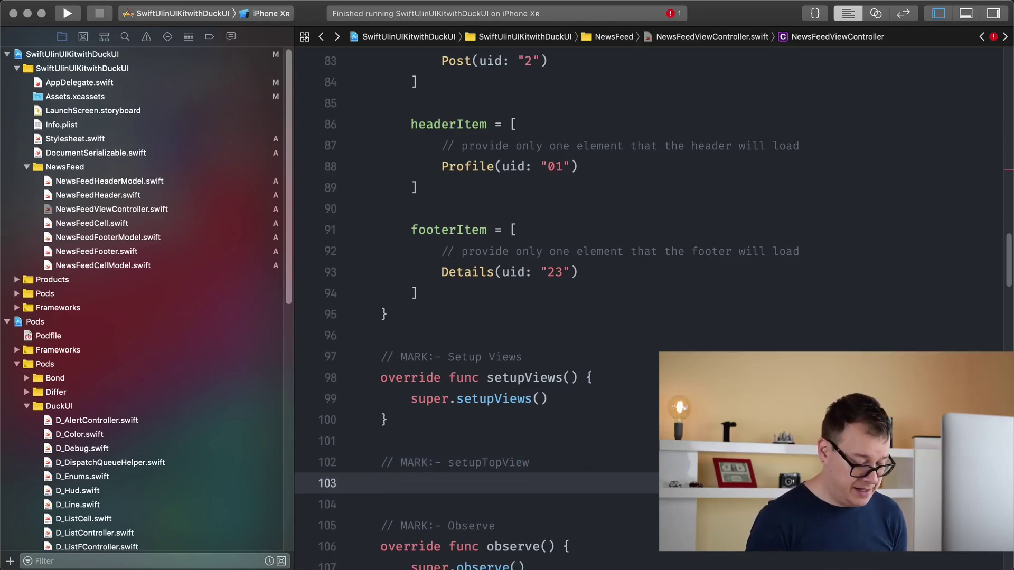
type("file")
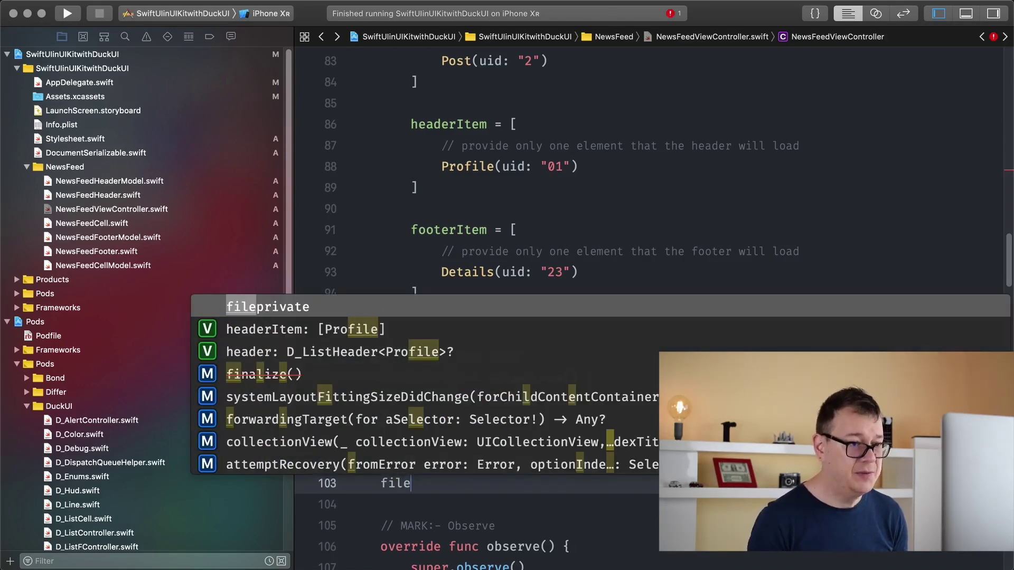
key("Return")
type("func ")
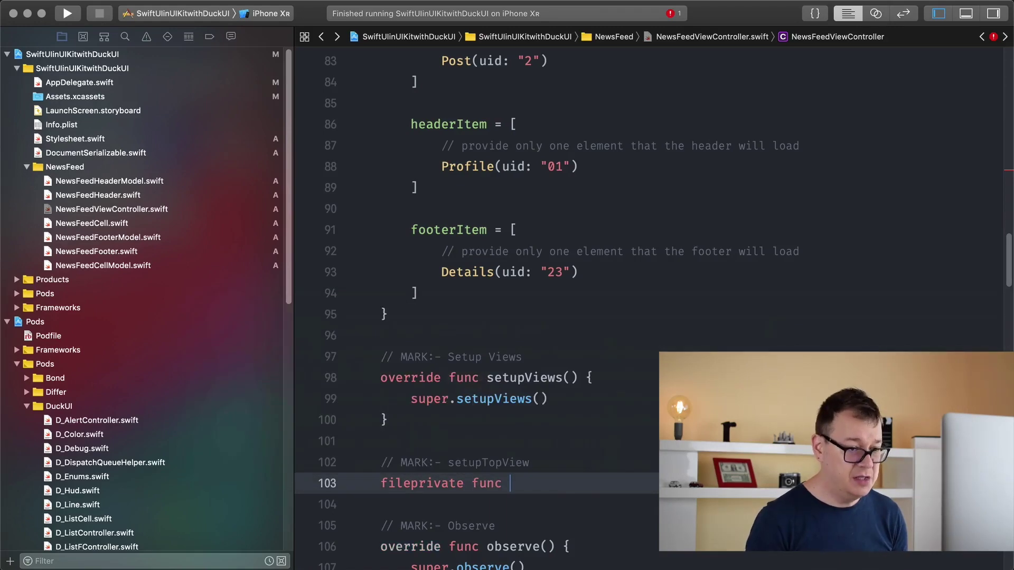
type("setupTopView()")
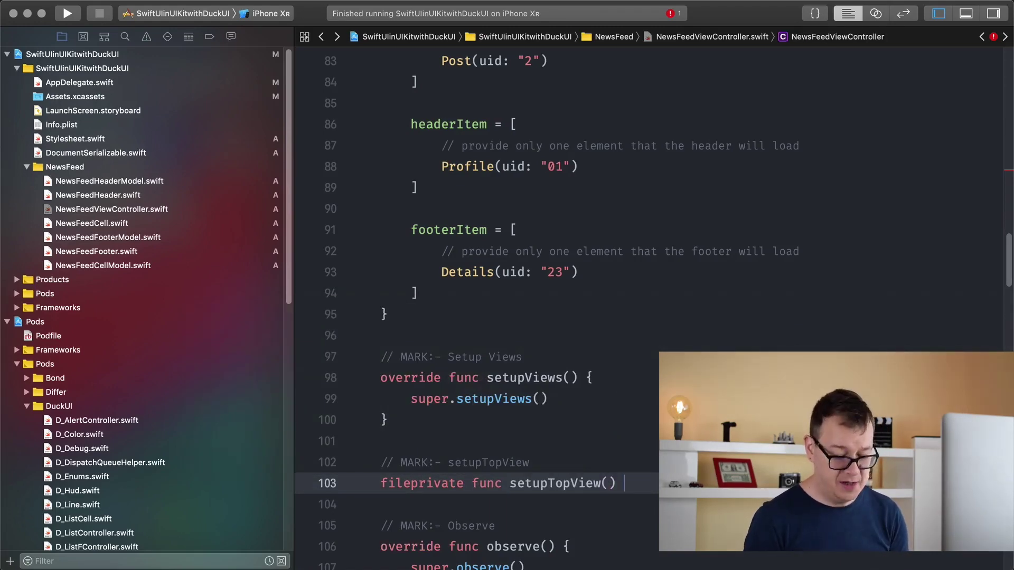
type(" {")
key("Return")
scroll(491, 317, "down", 2)
scroll(492, 318, "down", 4)
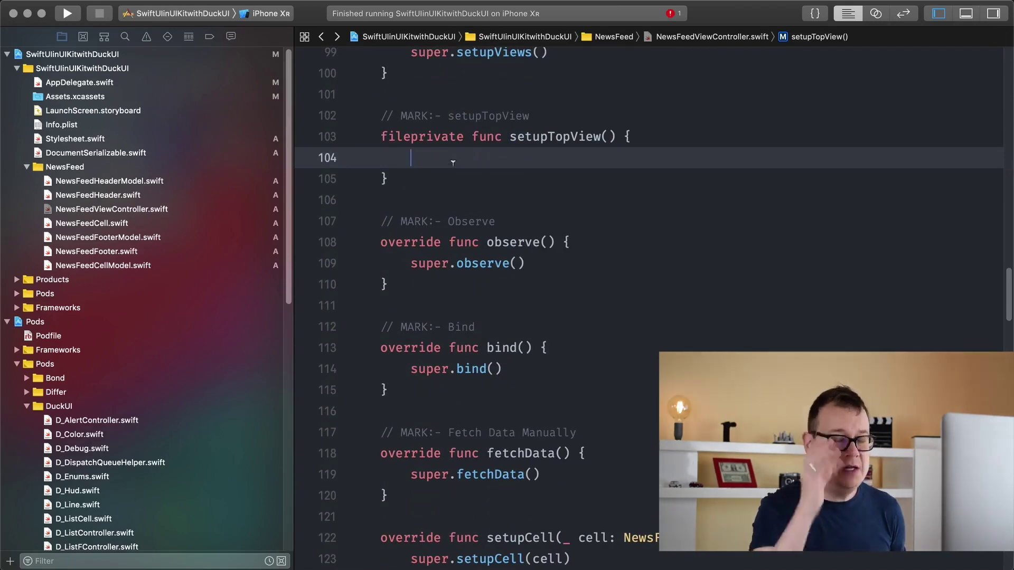
type("sta")
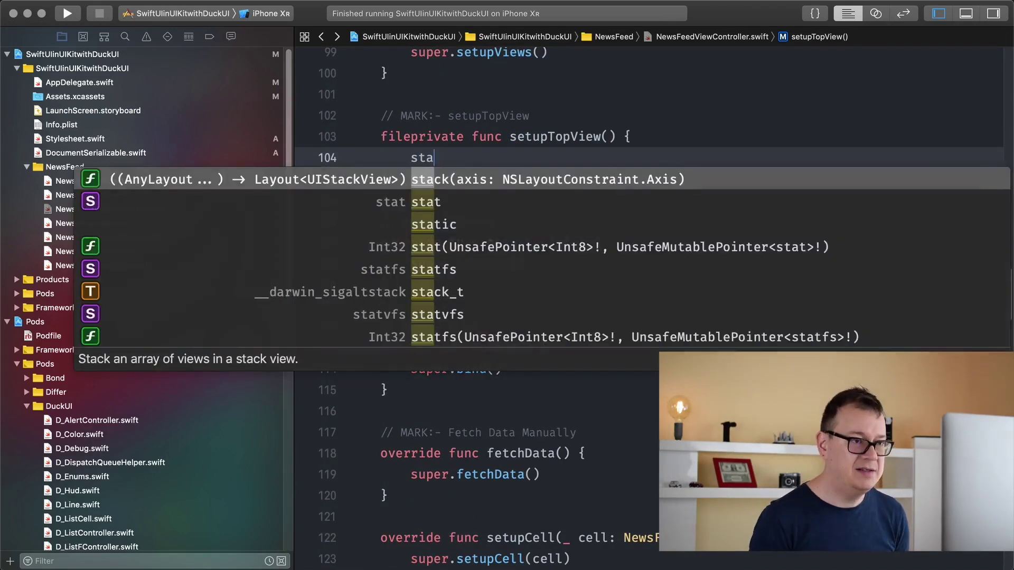
Write stack(.vertical)().fillingParent().layout(in: topView) in the setupTopView body.
key("Return")
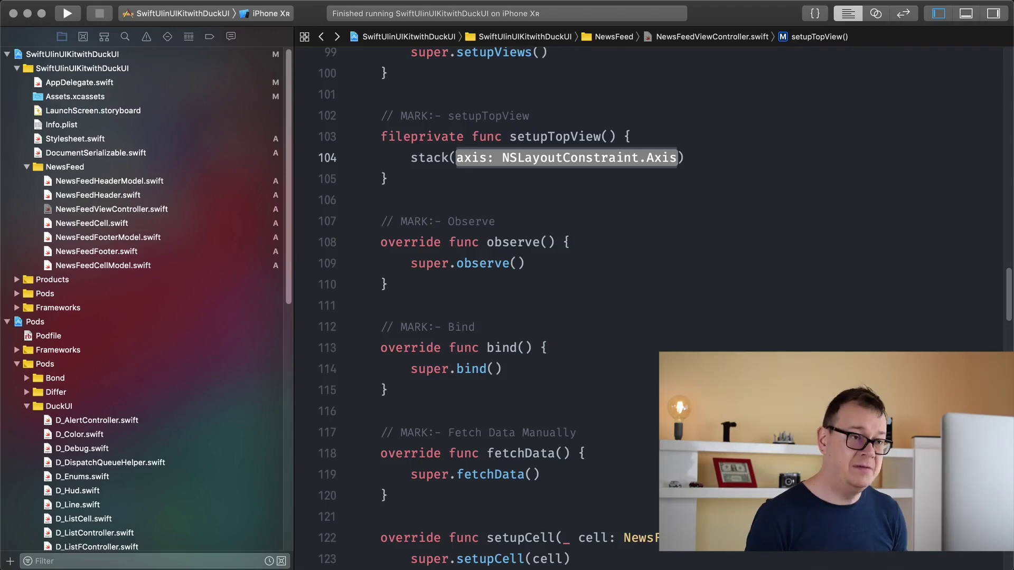
type(".ver")
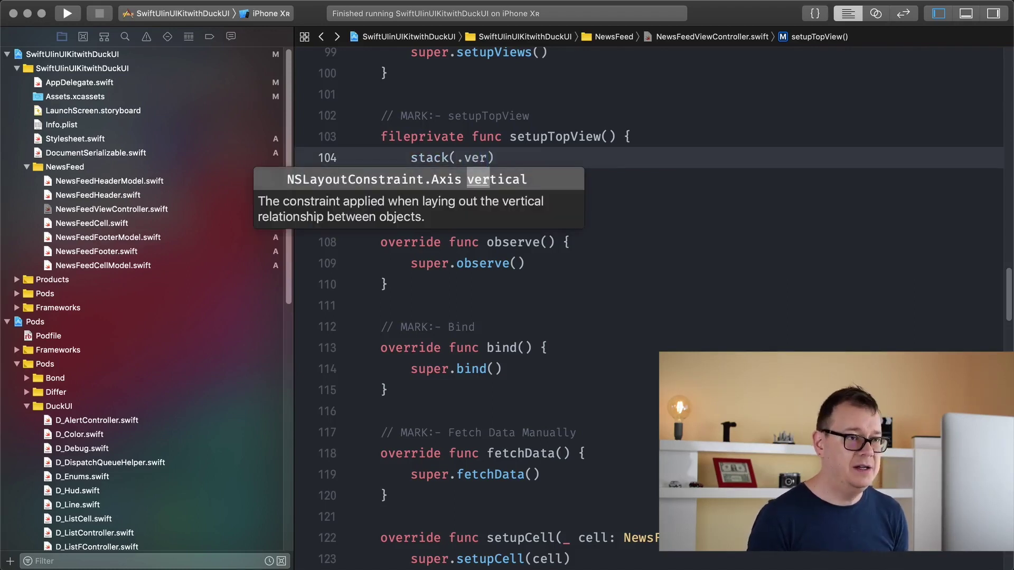
key("Return")
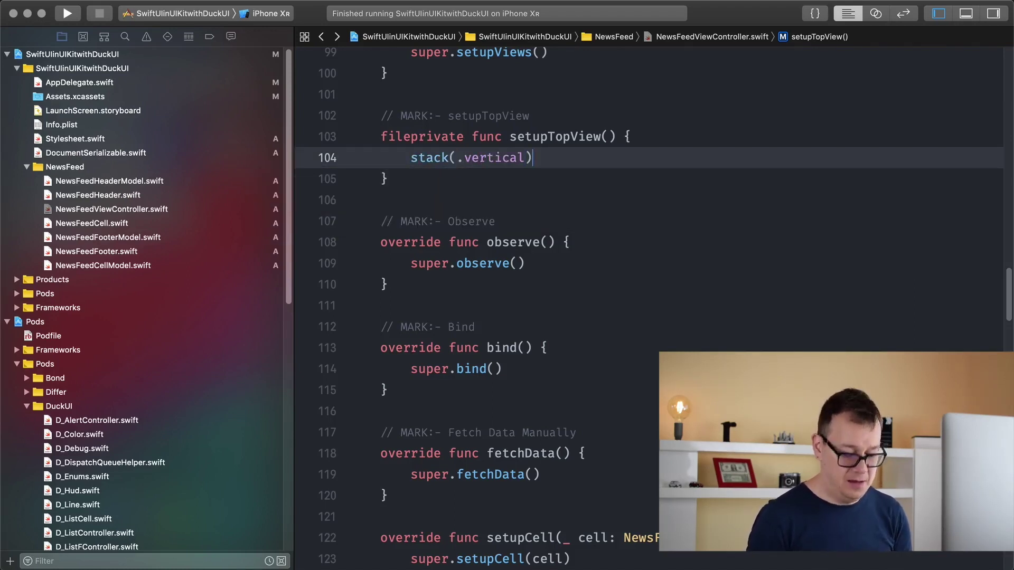
type("(")
key("Return")
type(").")
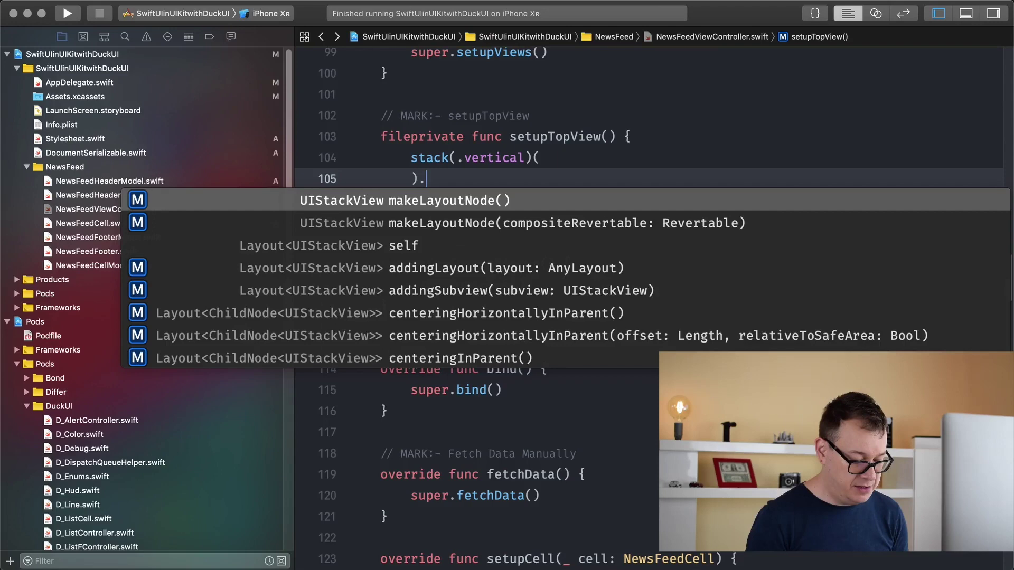
type("fil")
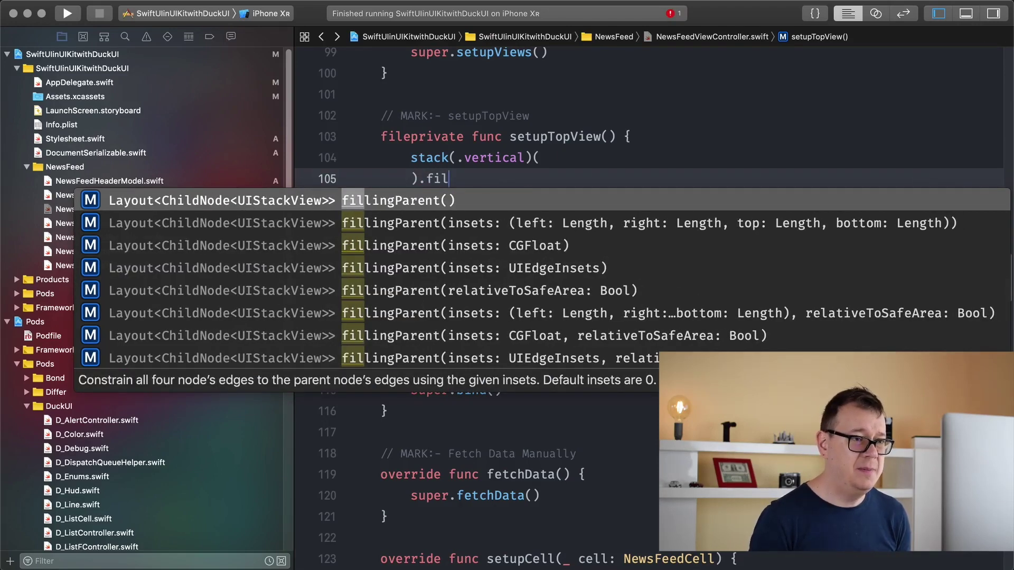
key("Return")
type(".")
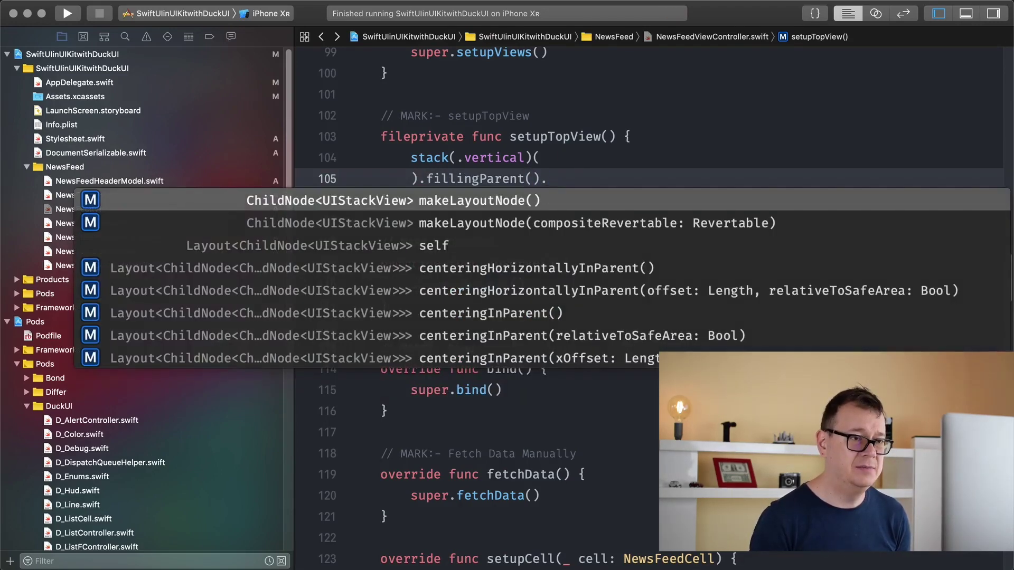
type("la")
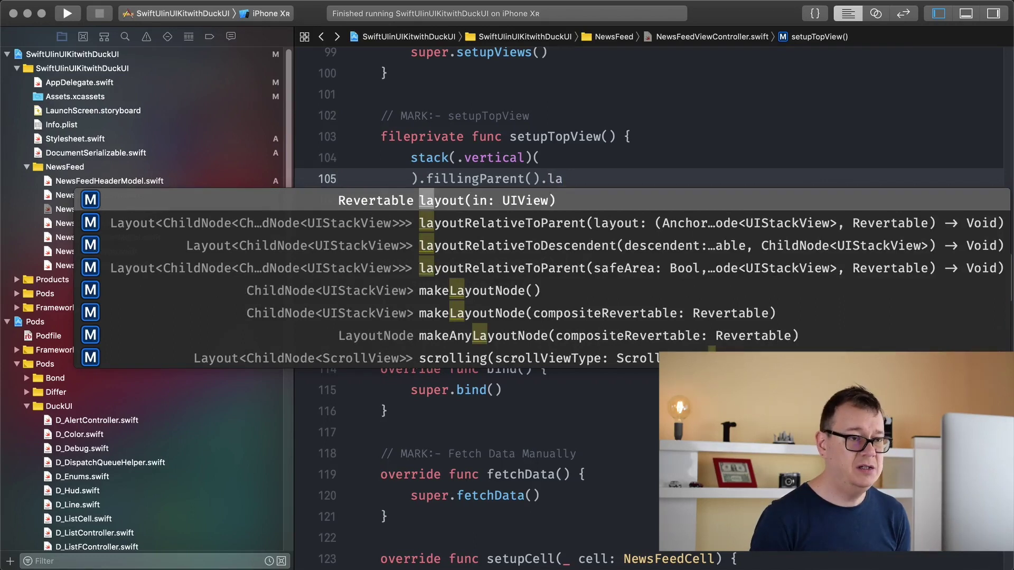
key("Return")
type("top")
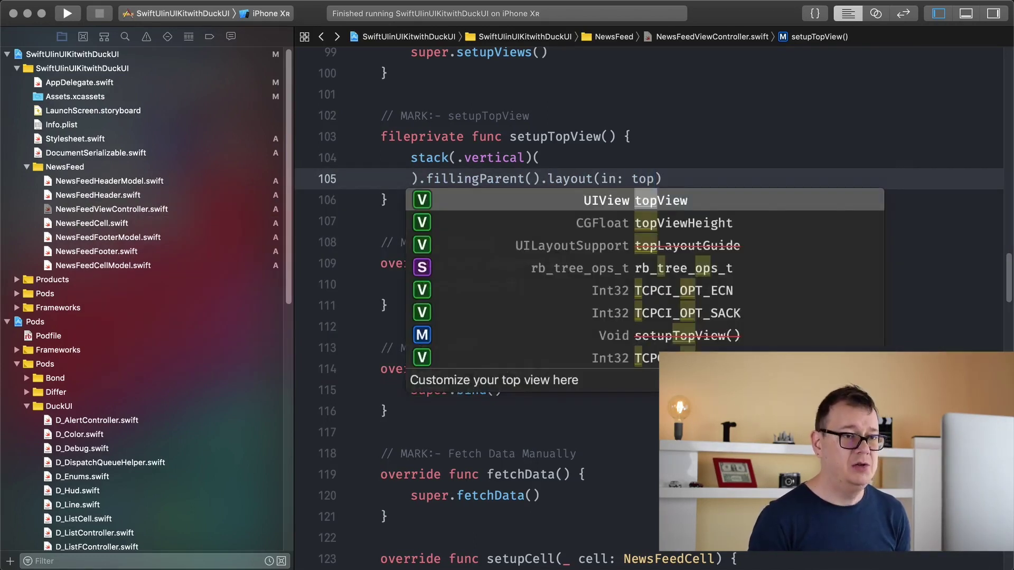
key("Return")
Put usersTitleLabel inside the vertical stack and build and run with Cmd+R.
left_click(568, 159)
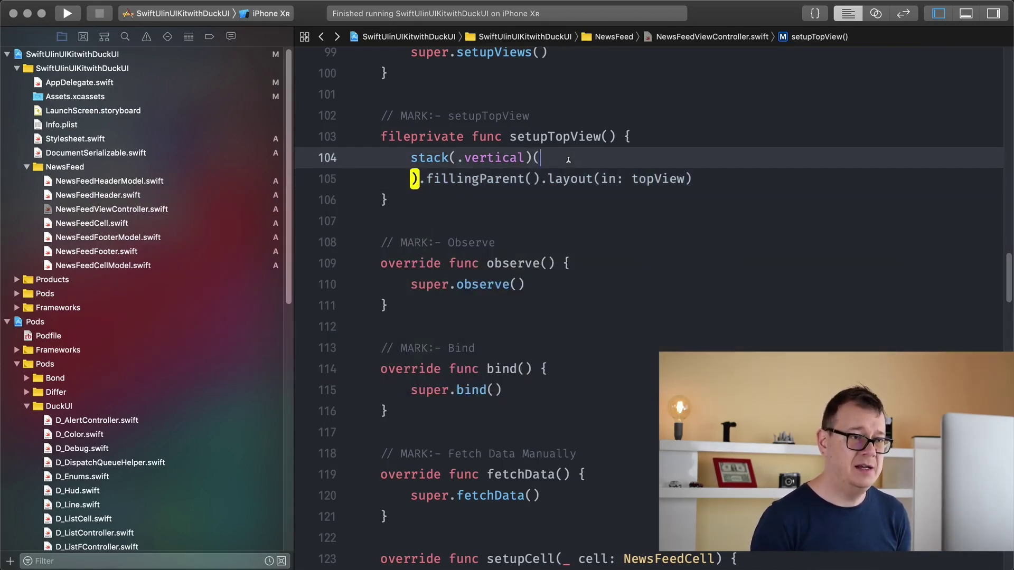
key("Return")
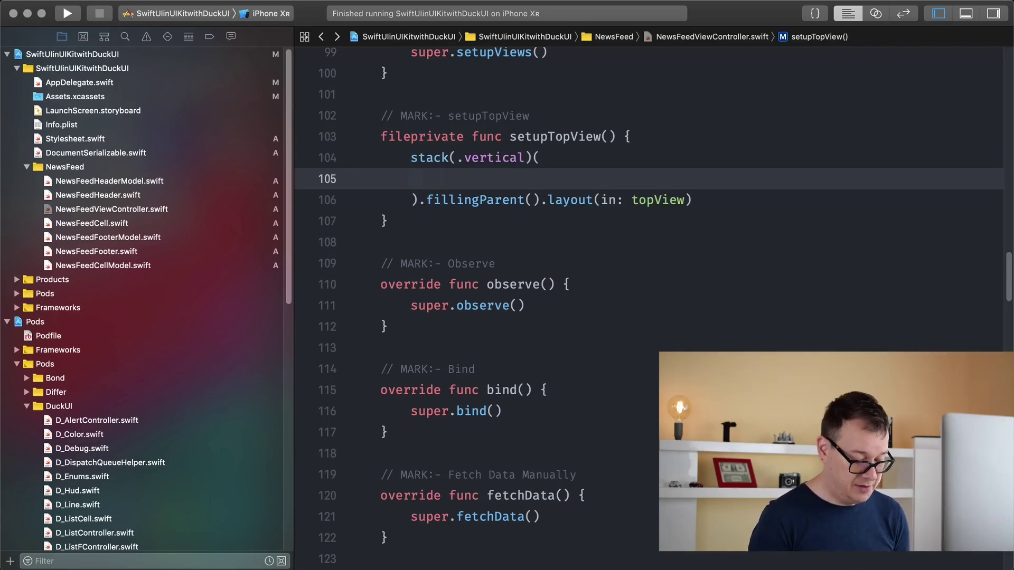
type("use")
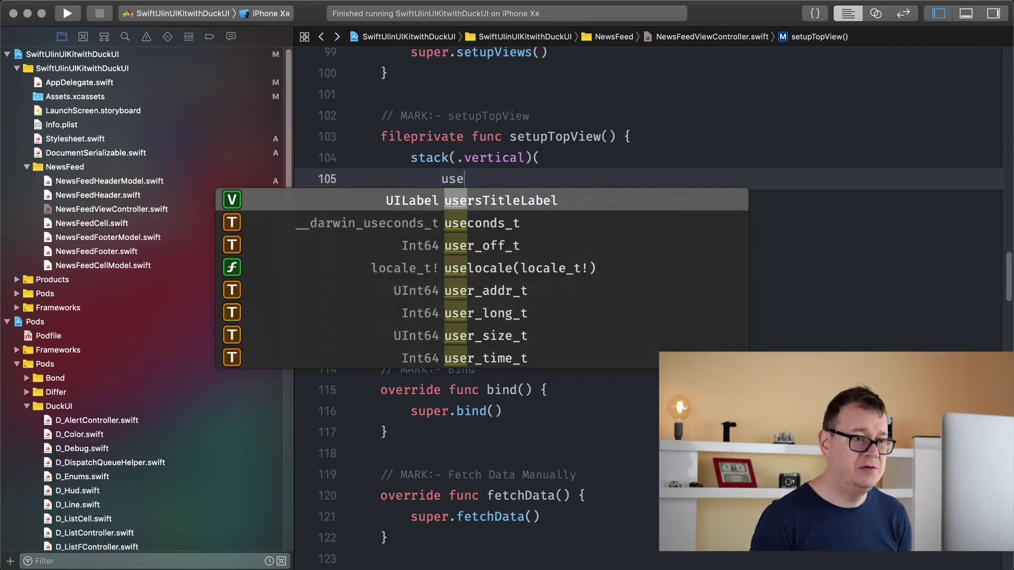
key("Return")
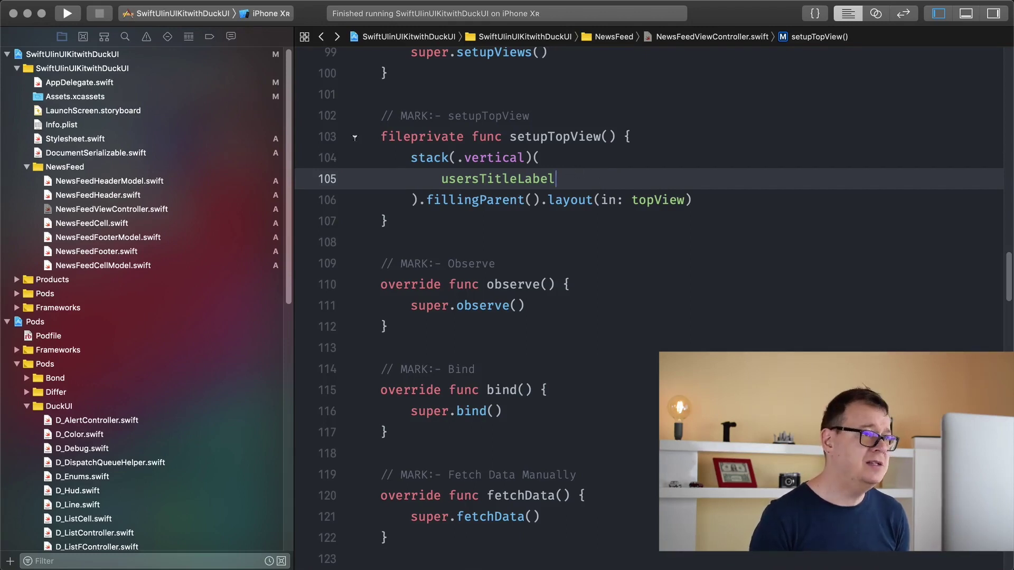
key("super+r")
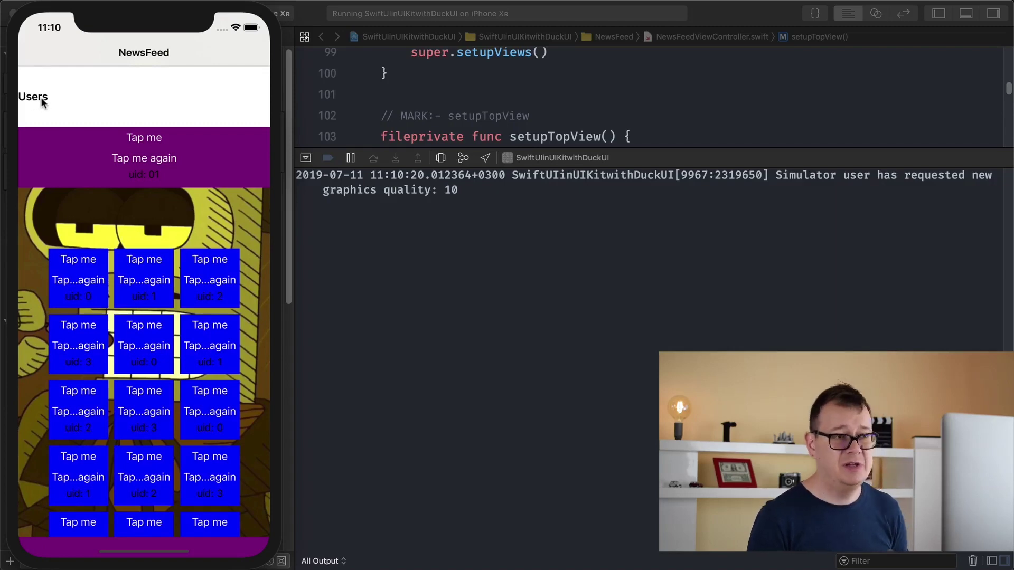
Return from the Simulator to the Xcode editor after checking the Users title.
left_click(669, 114)
Hide the debug area and add Spacer() as a second stack child.
key("super+shift+y")
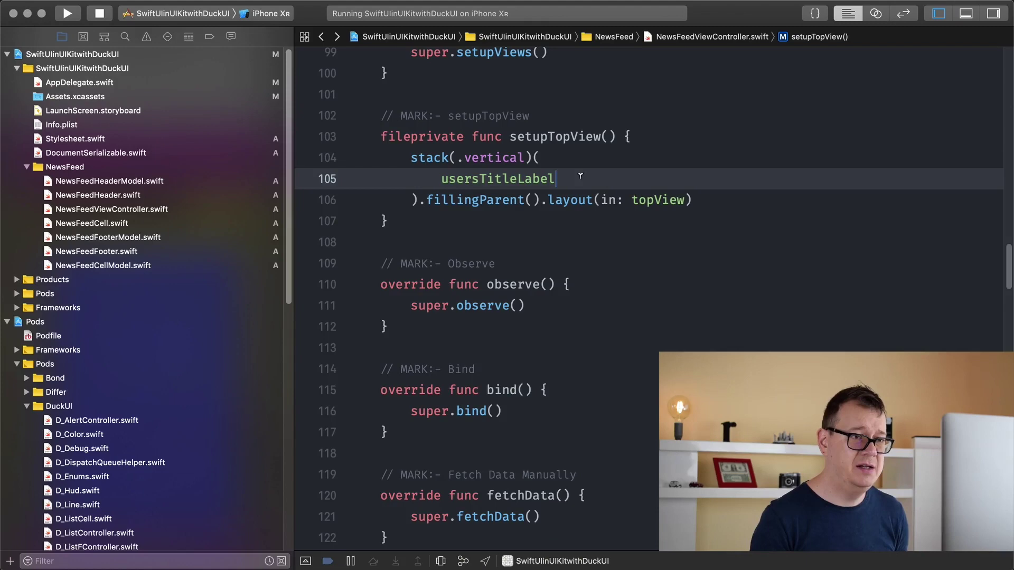
type(",")
key("Return")
type("S")
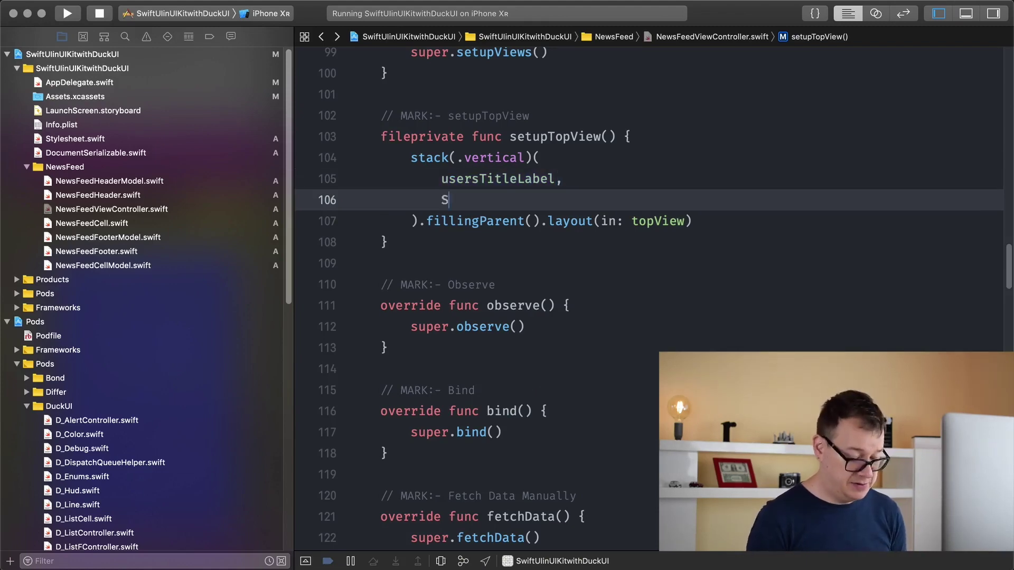
type("pa")
key("Return")
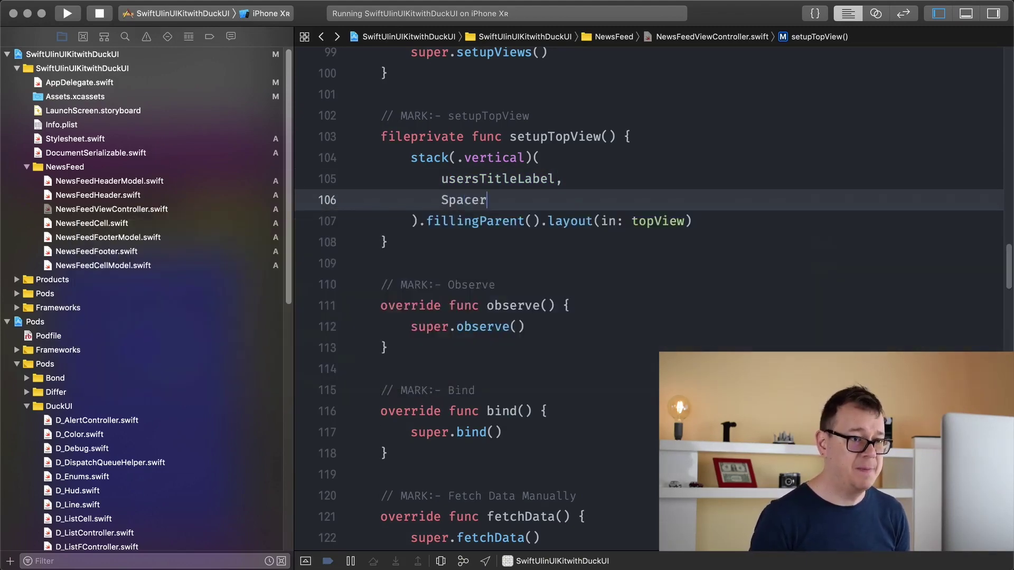
type("()")
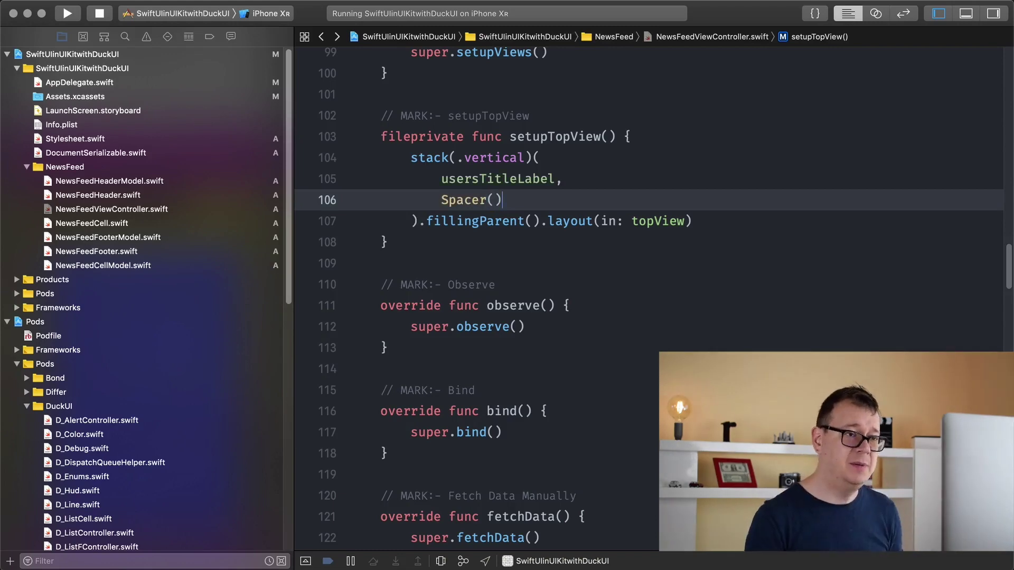
Append .insetting(by: 10) to usersTitleLabel and rerun the app.
left_click(562, 178)
type(".")
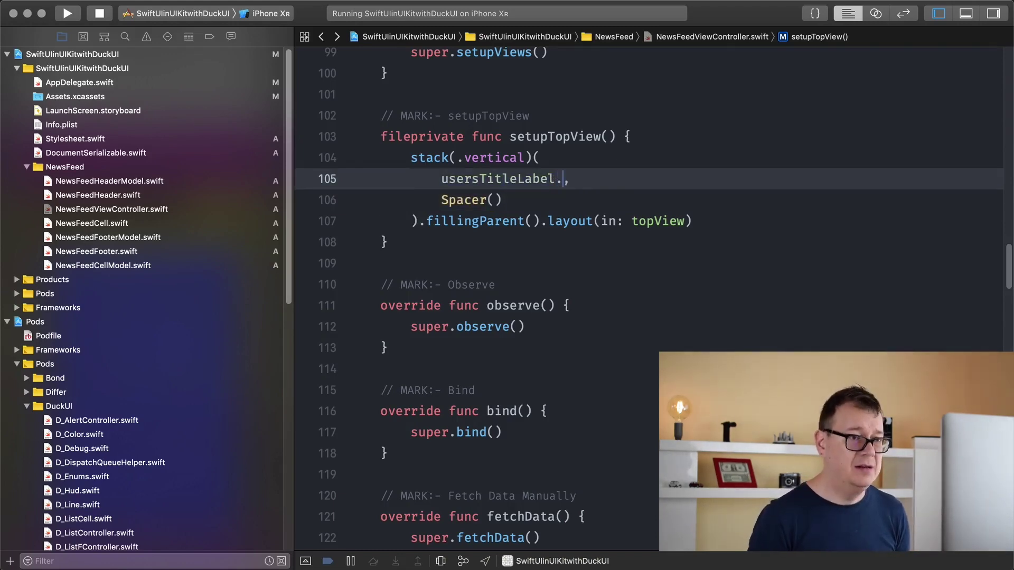
type("ins")
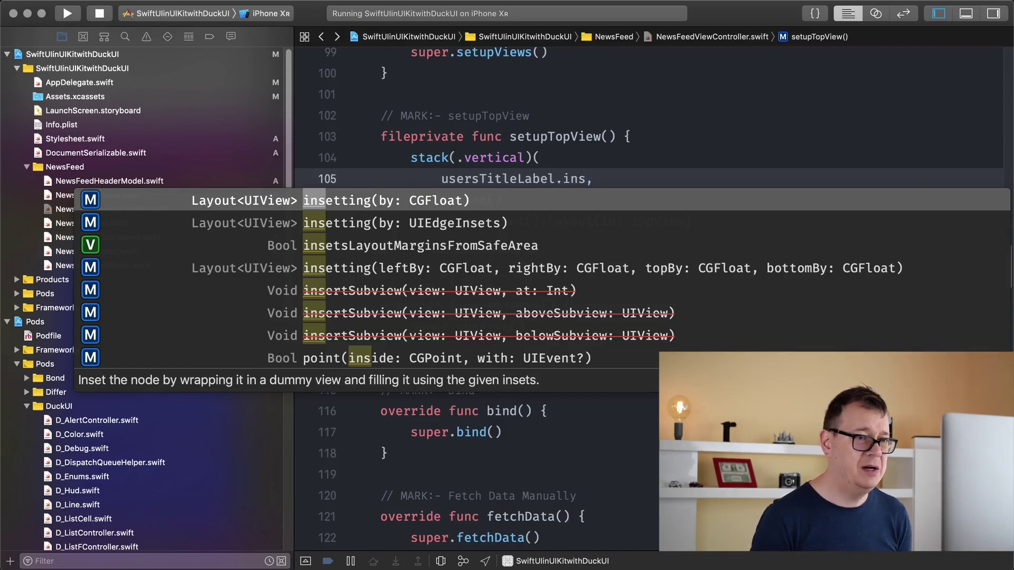
key("Return")
type("12")
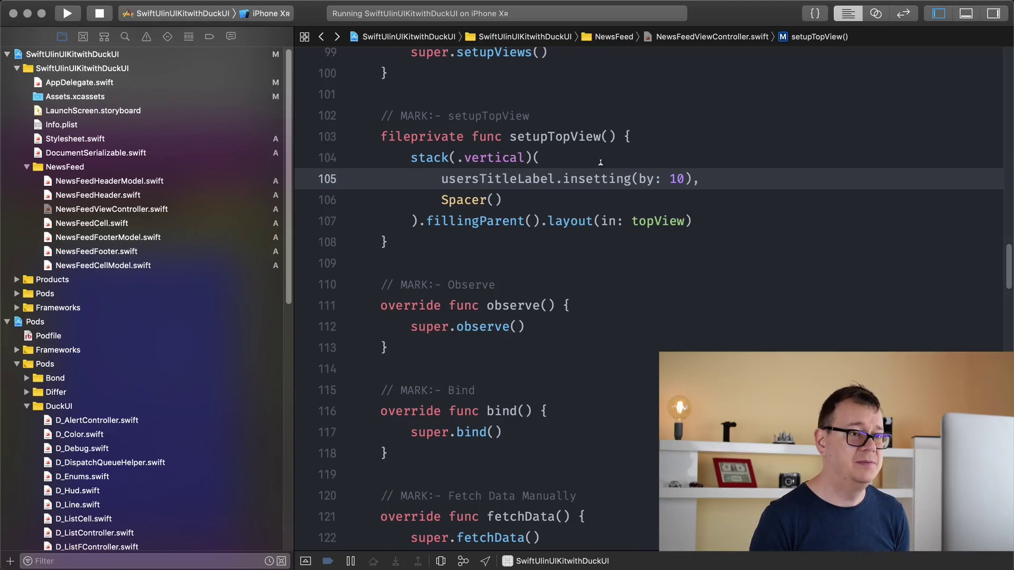
left_click(68, 13)
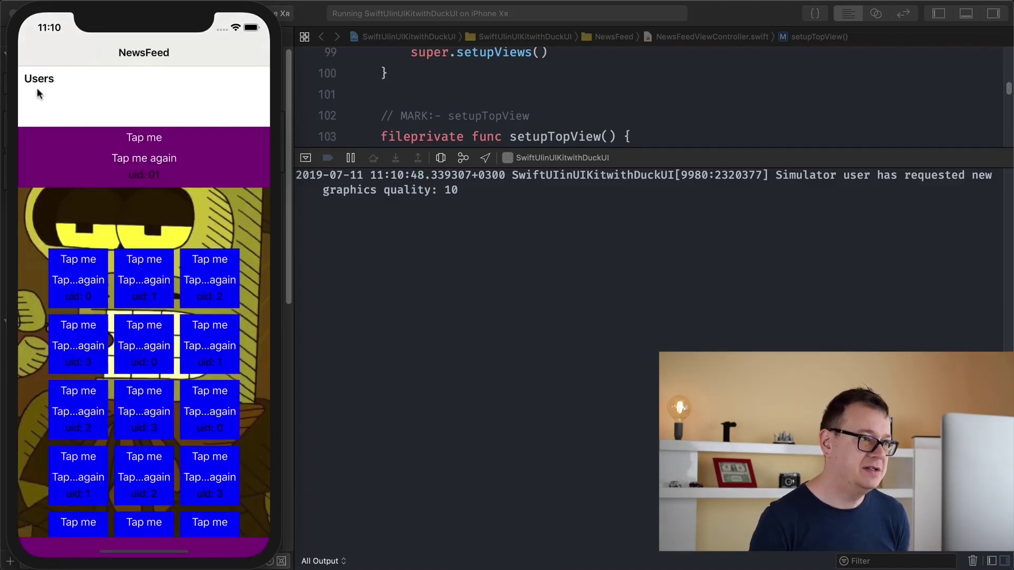
Bring the Xcode editor back in front after viewing the padded Users title.
left_click(304, 158)
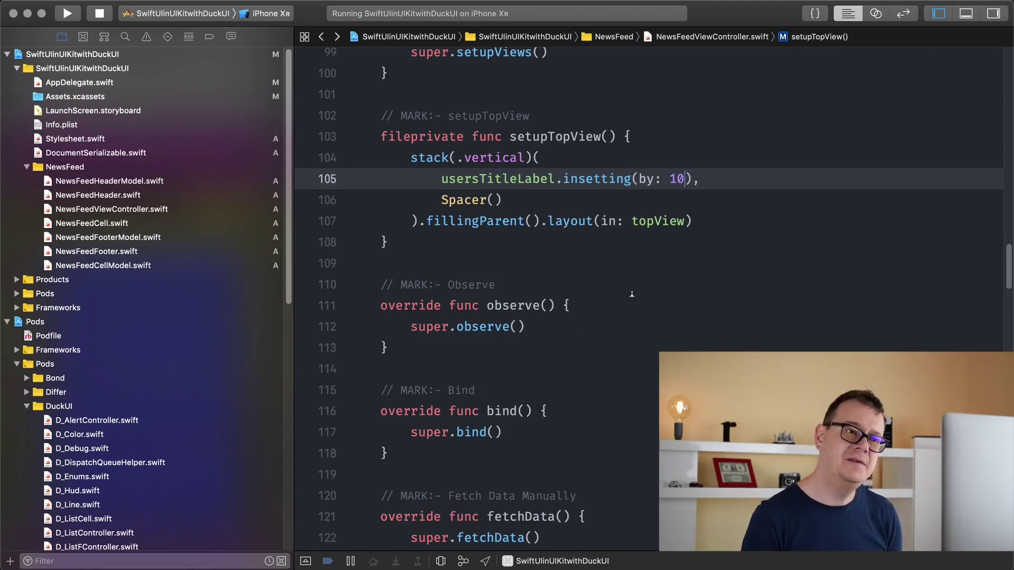
scroll(631, 299, "down", 1)
scroll(631, 298, "down", 1)
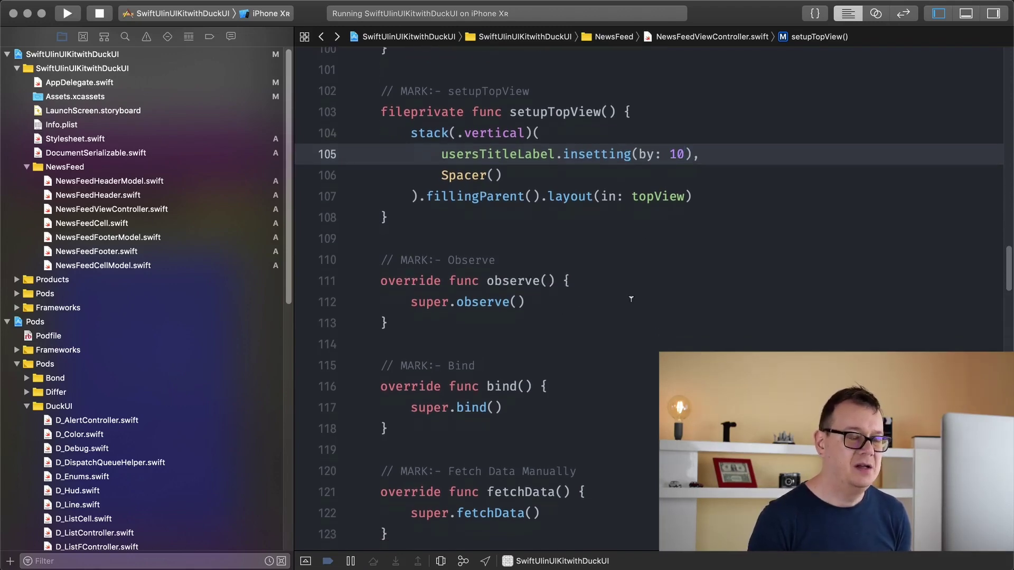
scroll(631, 299, "down", 3)
scroll(631, 299, "down", 2)
scroll(631, 299, "down", 4)
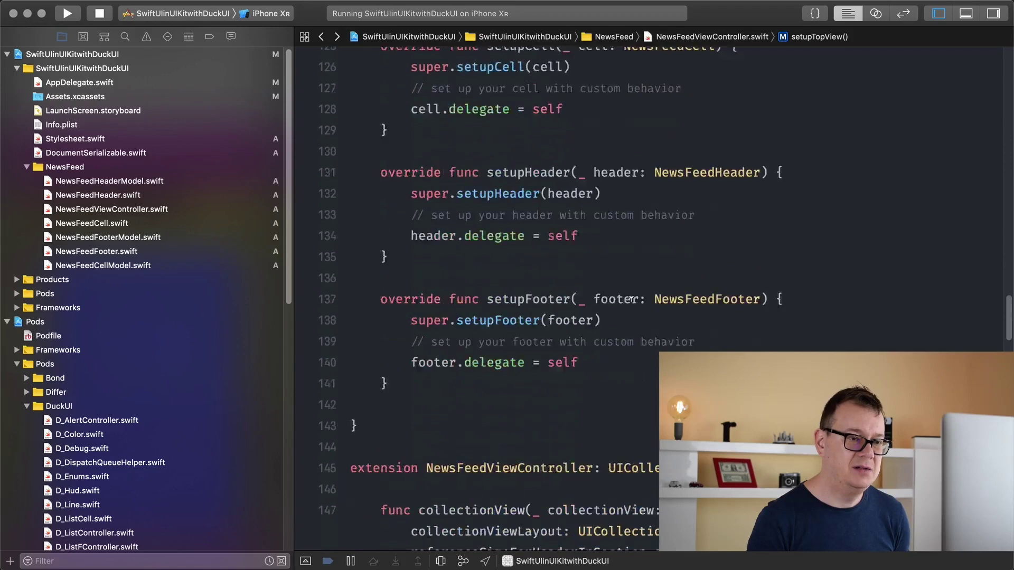
scroll(631, 299, "down", 1)
scroll(630, 299, "down", 3)
scroll(631, 299, "up", 1)
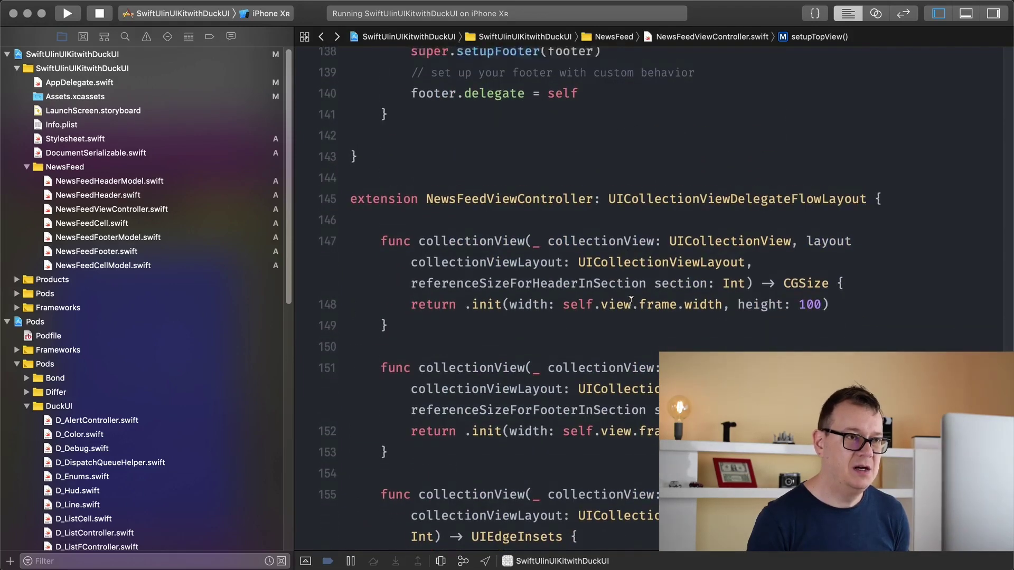
scroll(631, 298, "up", 8)
scroll(630, 298, "up", 7)
scroll(631, 299, "up", 4)
scroll(630, 299, "up", 5)
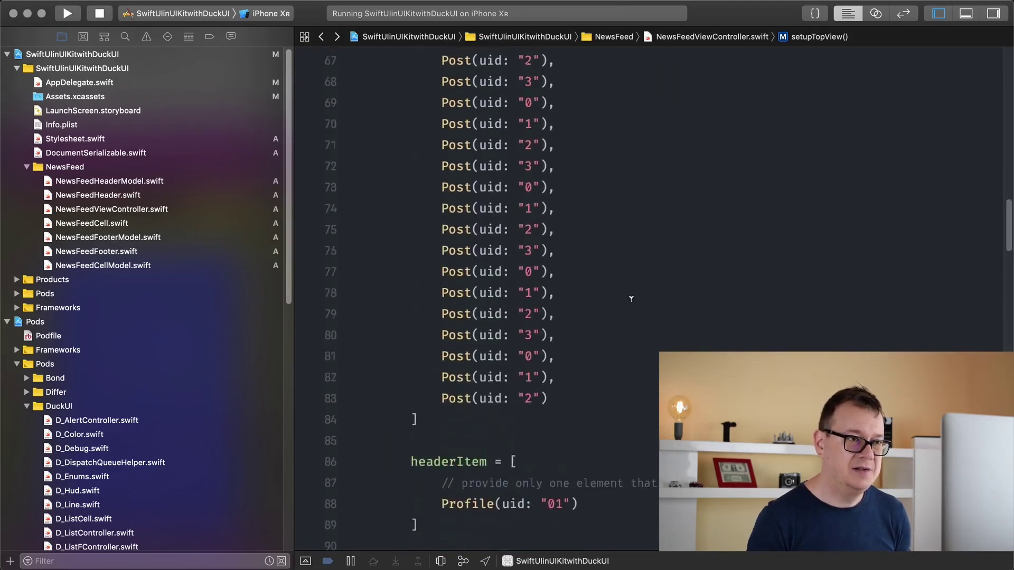
scroll(631, 298, "up", 4)
scroll(631, 299, "up", 2)
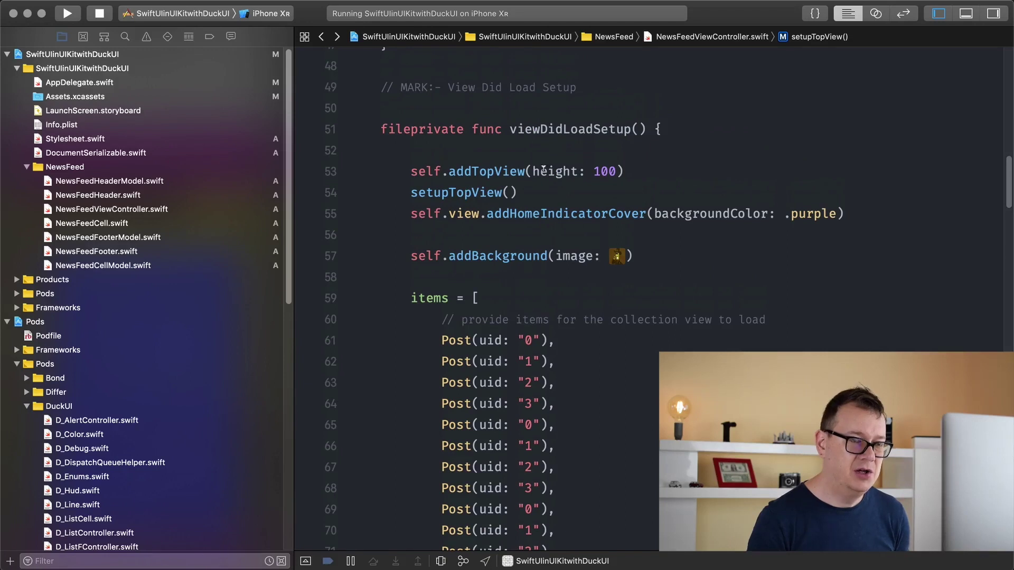
Edit the top view height value, rerun the app, then return to Xcode.
left_click(604, 172)
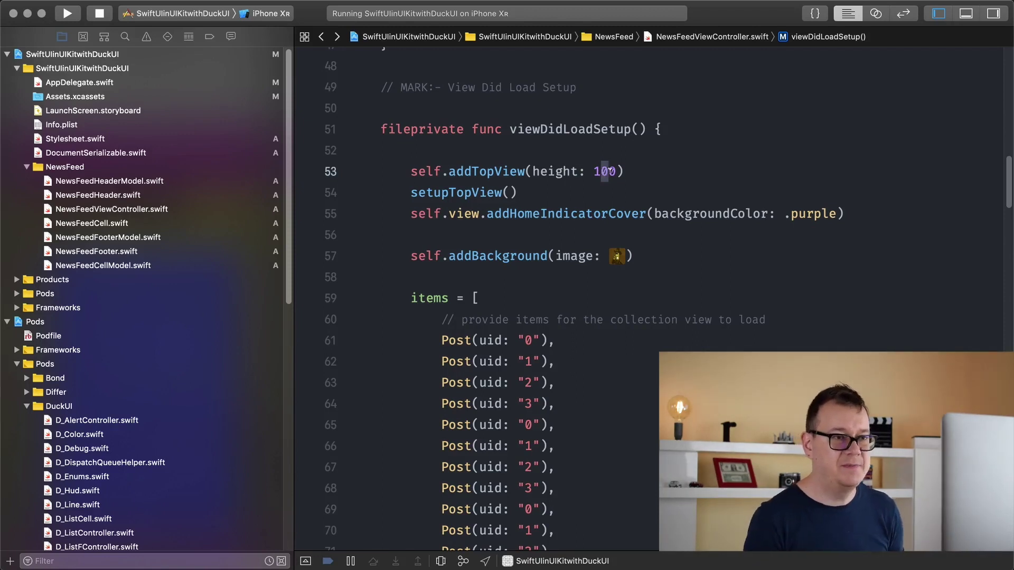
type("5")
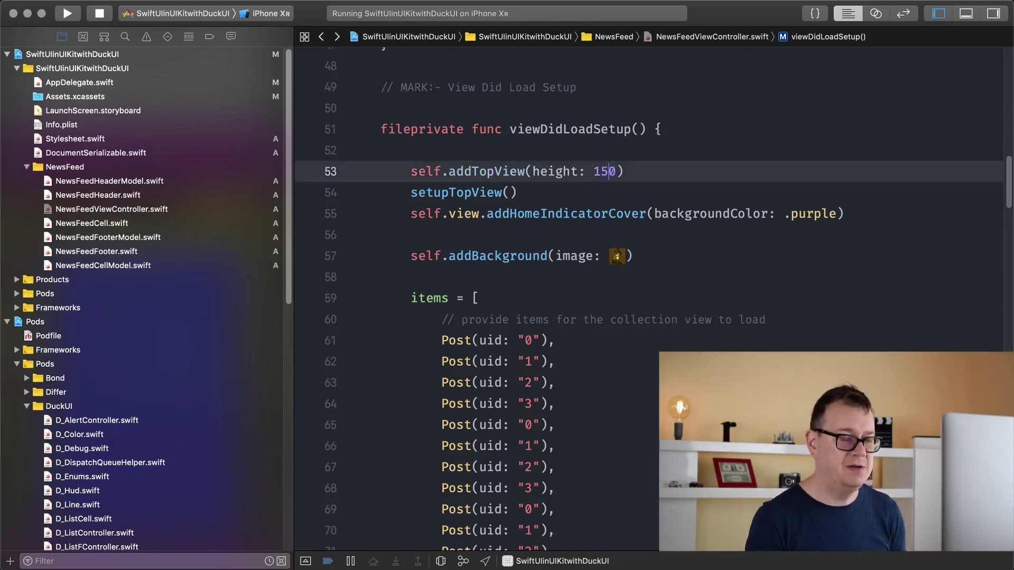
key("super+r")
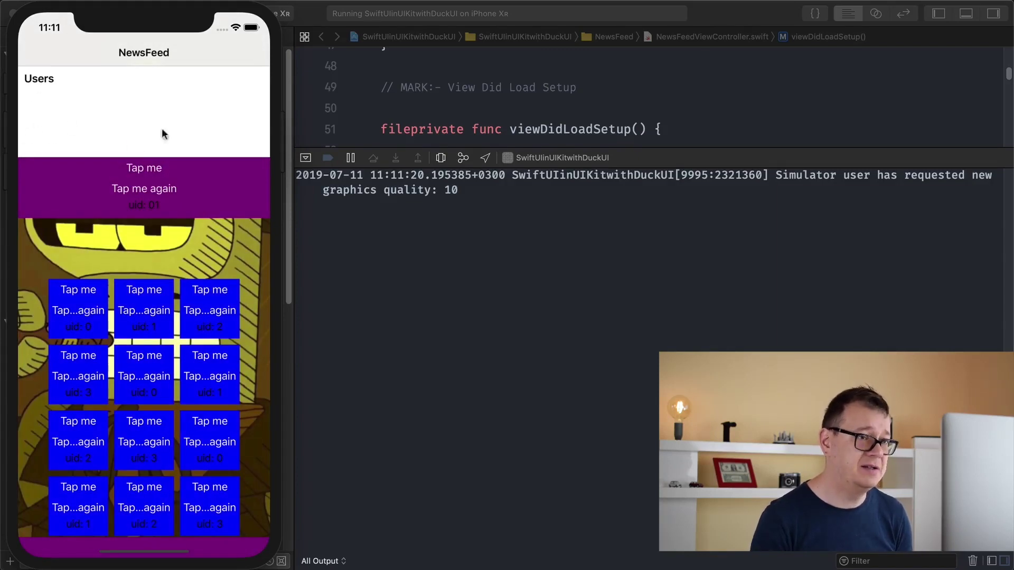
left_click(684, 135)
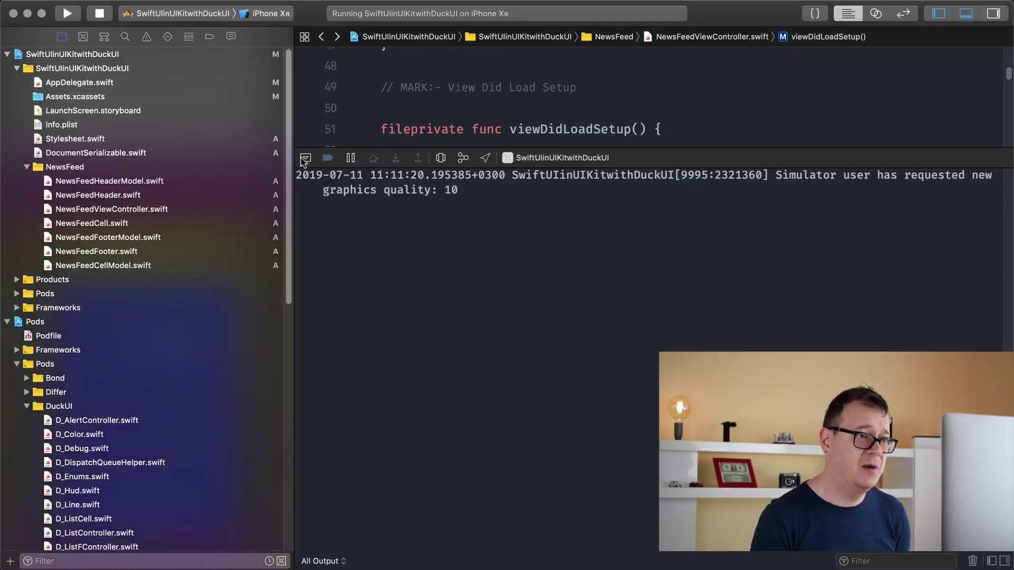
left_click(305, 158)
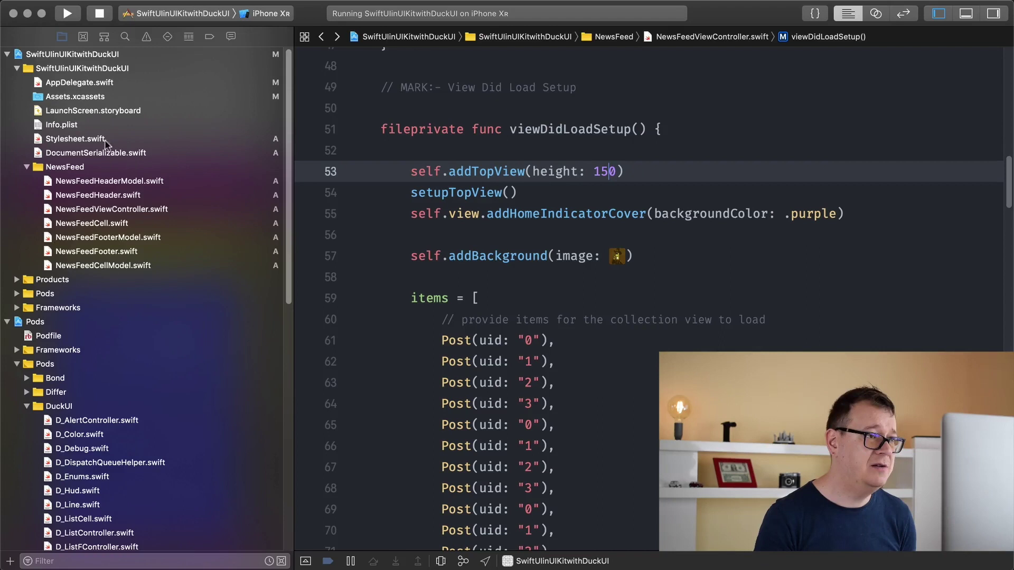
Create a new group named Users inside the main app folder.
left_click(140, 70)
right_click(141, 69)
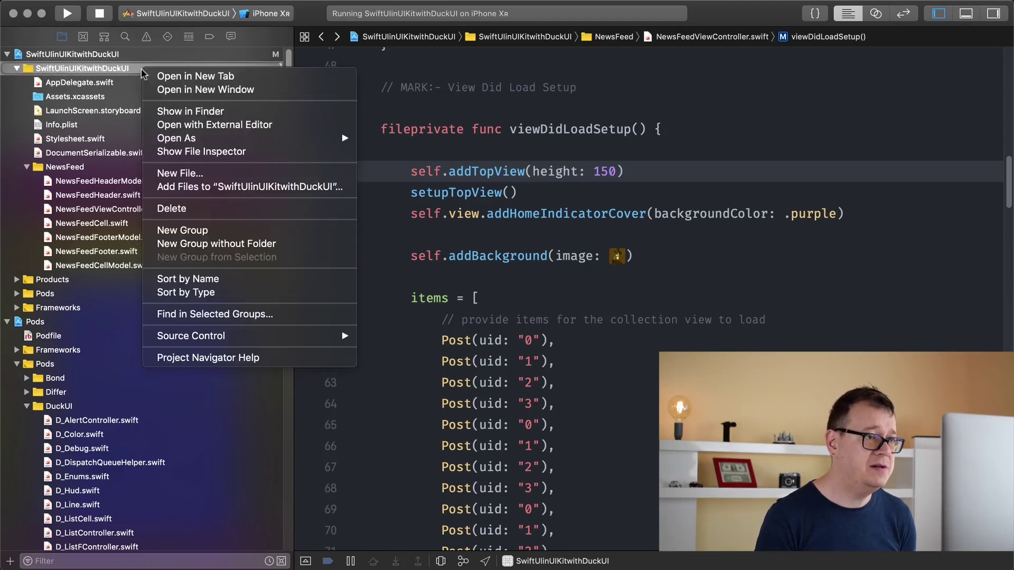
left_click(212, 231)
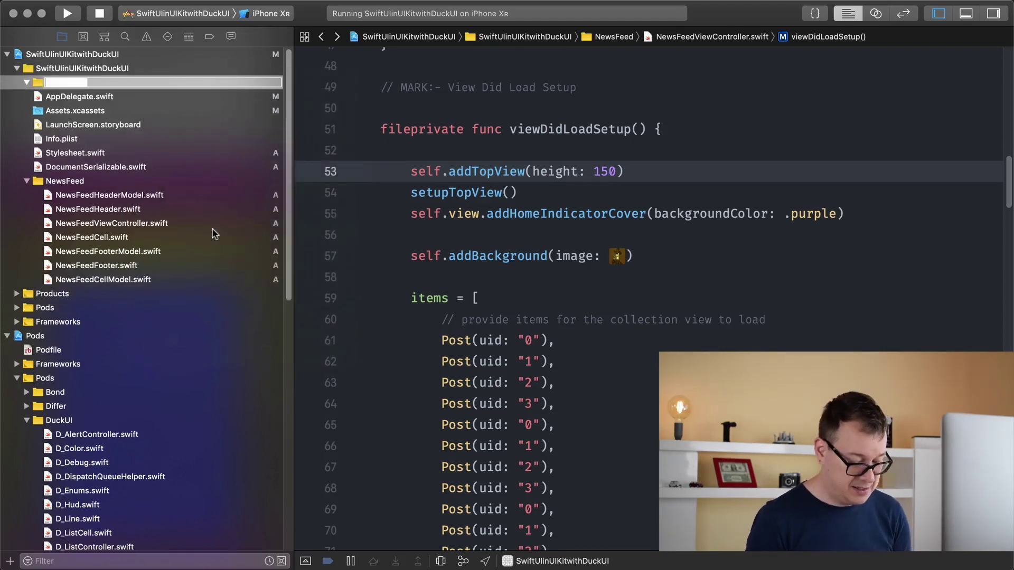
type("UI")
key("Return")
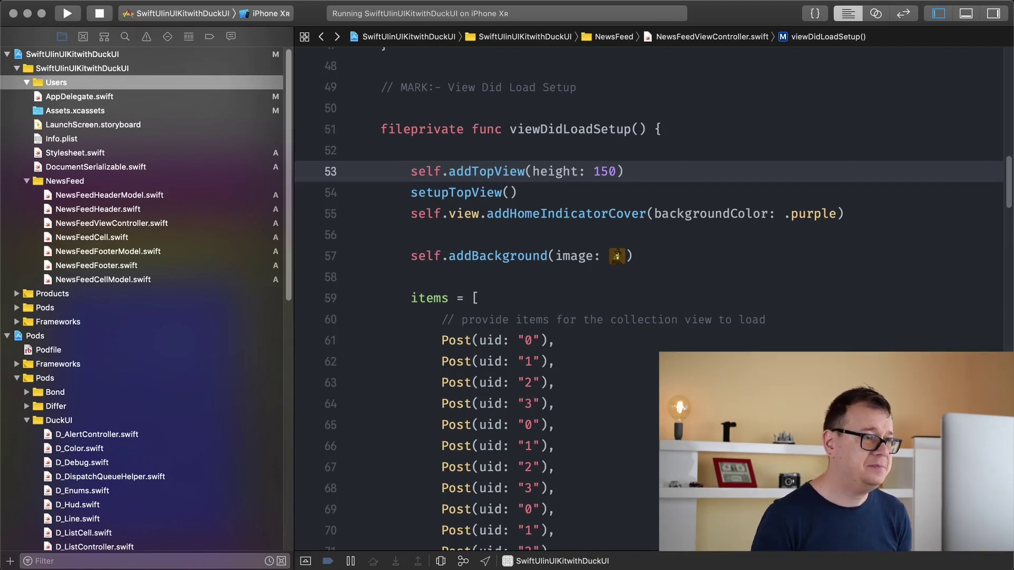
Start a new file in the Users group from the DuckUI D_List Controller template.
right_click(72, 84)
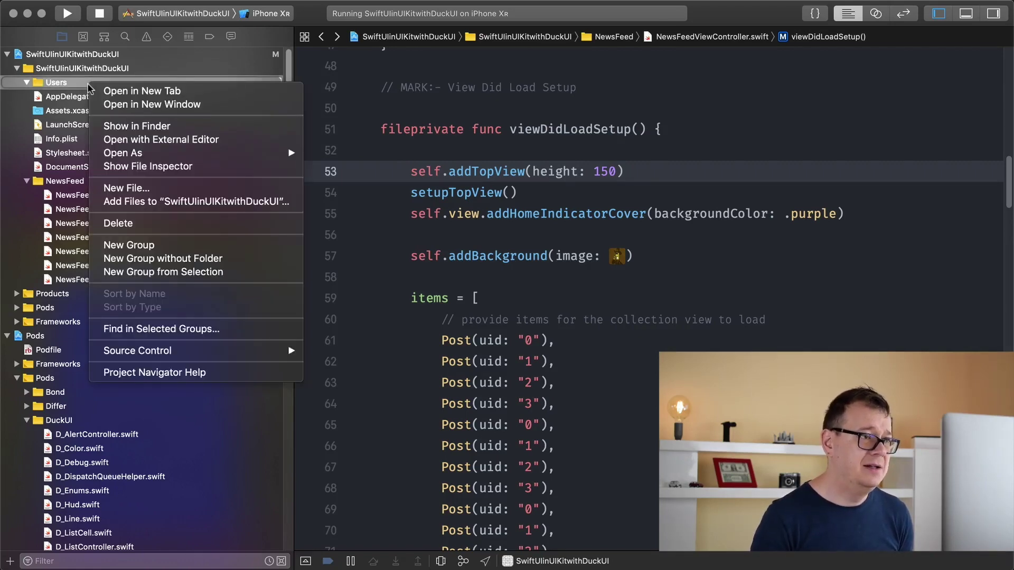
left_click(175, 188)
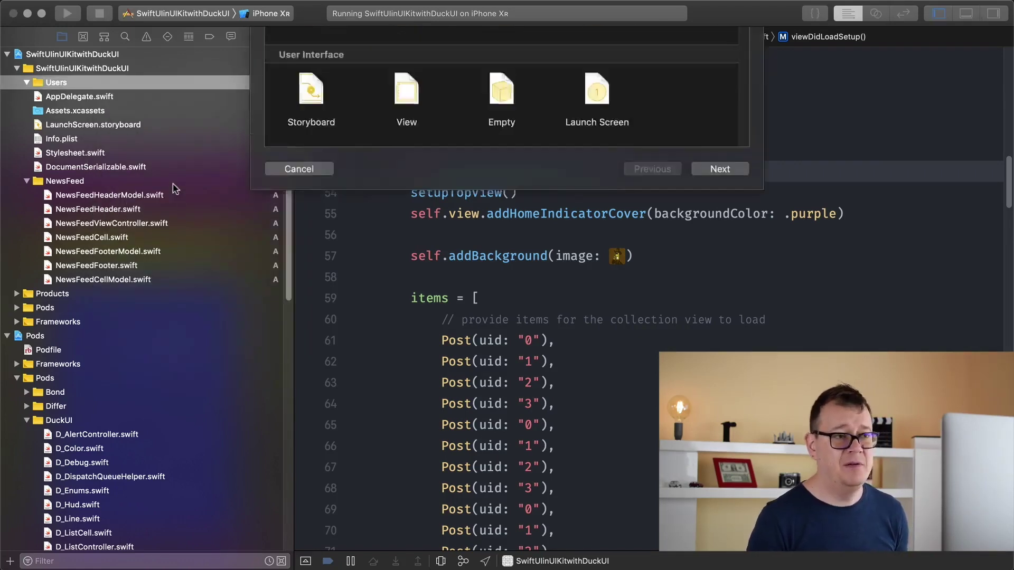
scroll(631, 149, "down", 5)
scroll(631, 149, "down", 5)
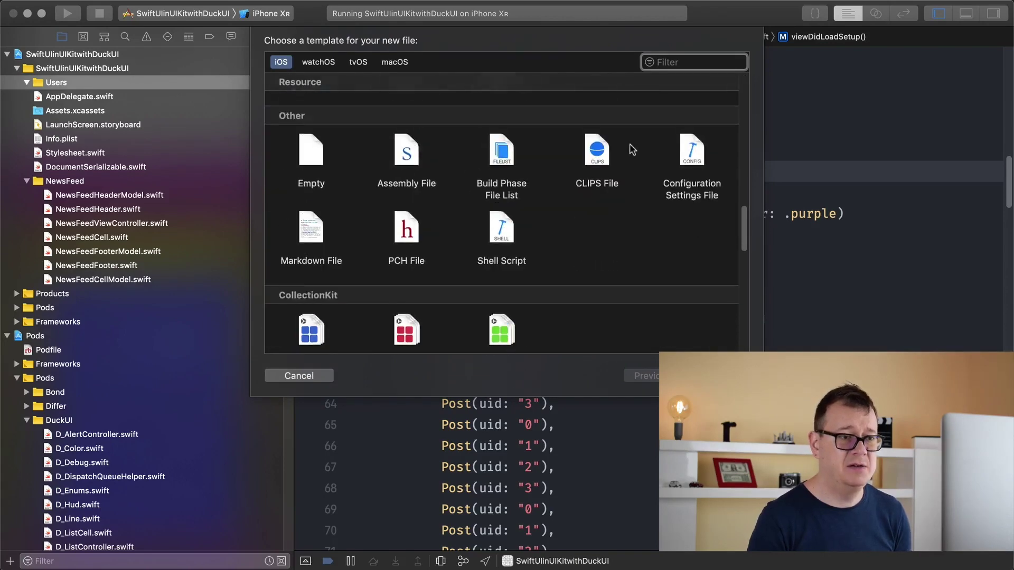
scroll(632, 149, "down", 5)
scroll(632, 149, "down", 3)
scroll(631, 148, "down", 2)
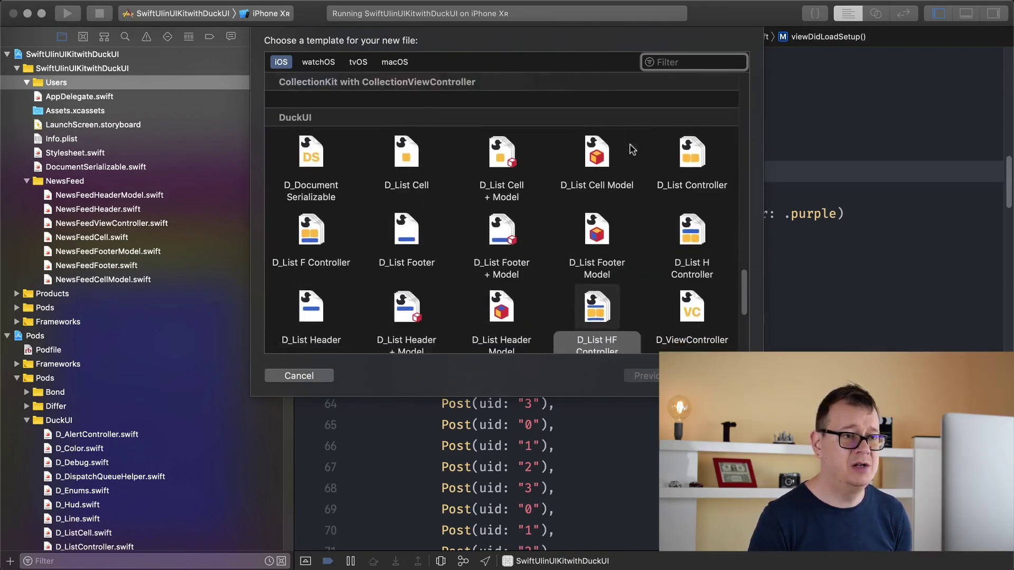
left_click(695, 146)
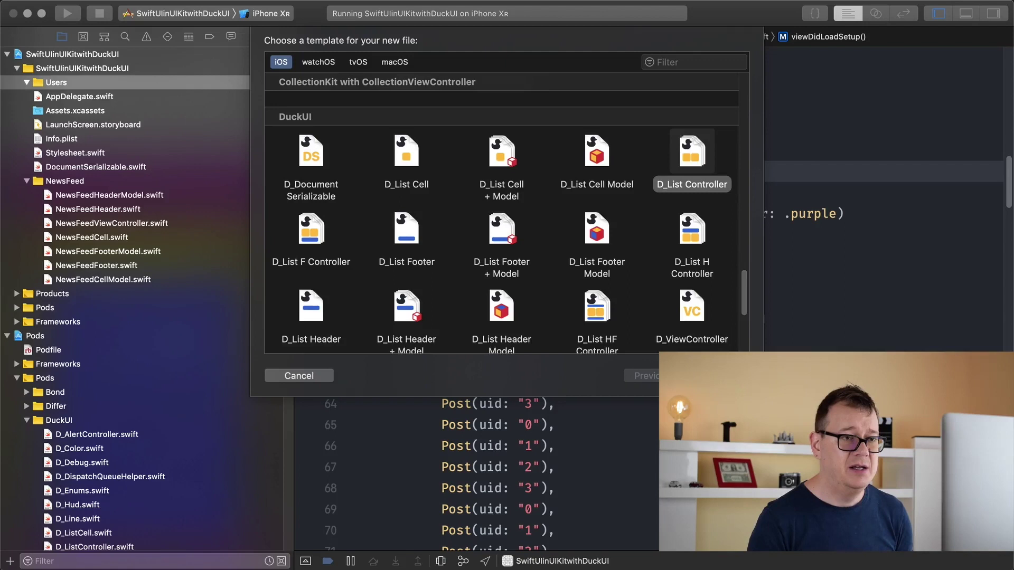
key("Return")
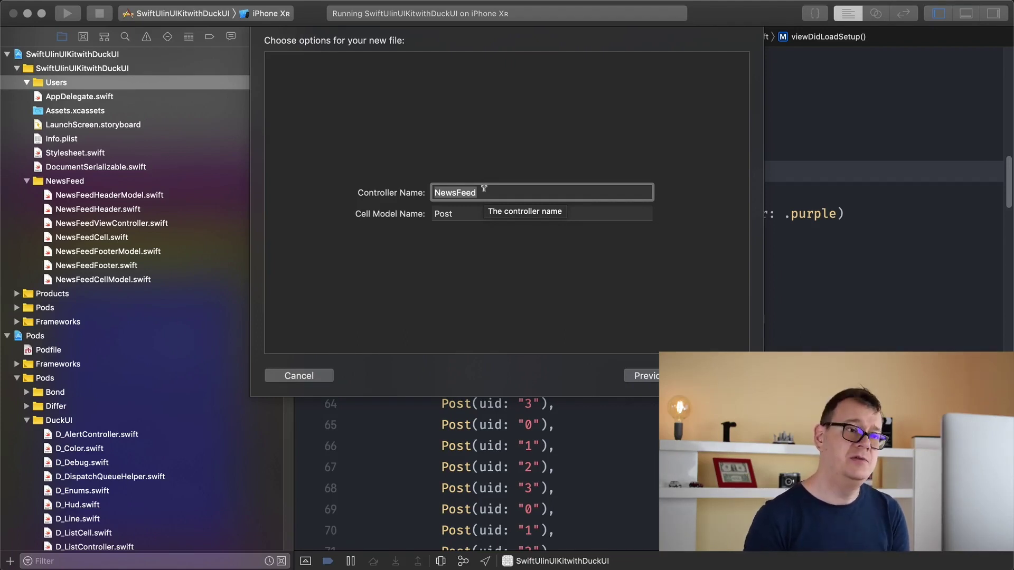
type("Users")
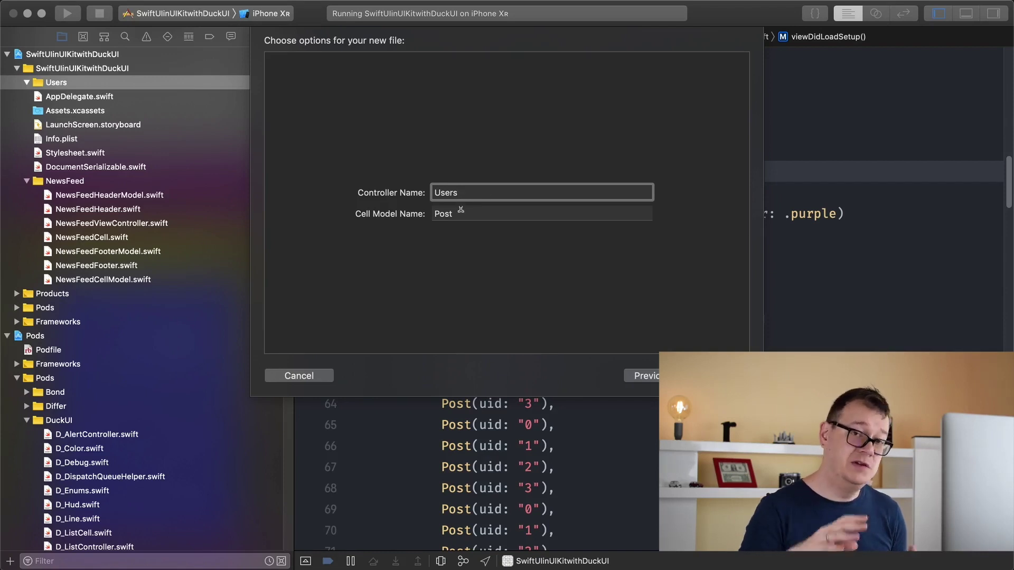
Enter Users as the controller name and UserProfile as the cell model, then continue to saving.
key("Tab")
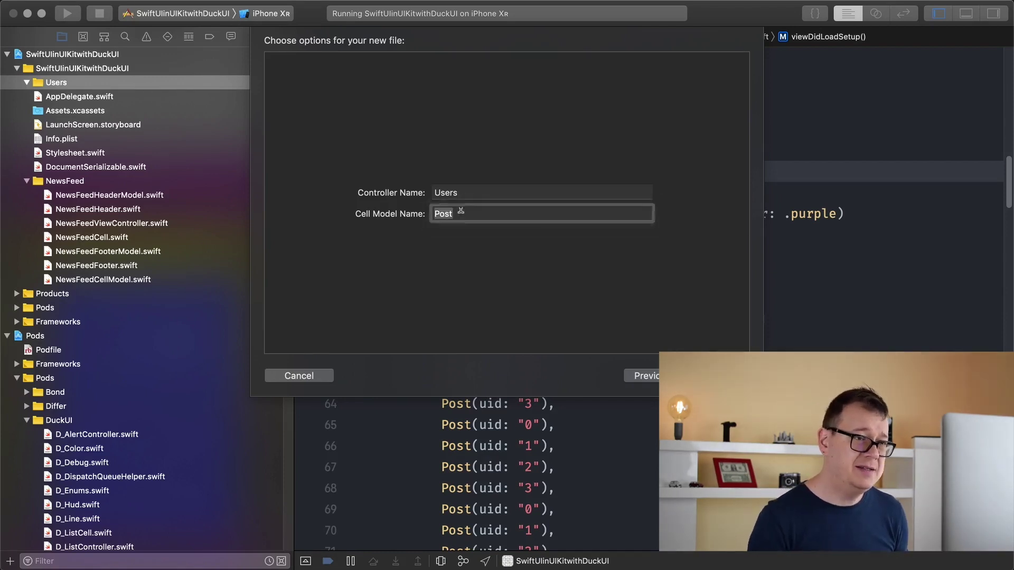
type("Profile")
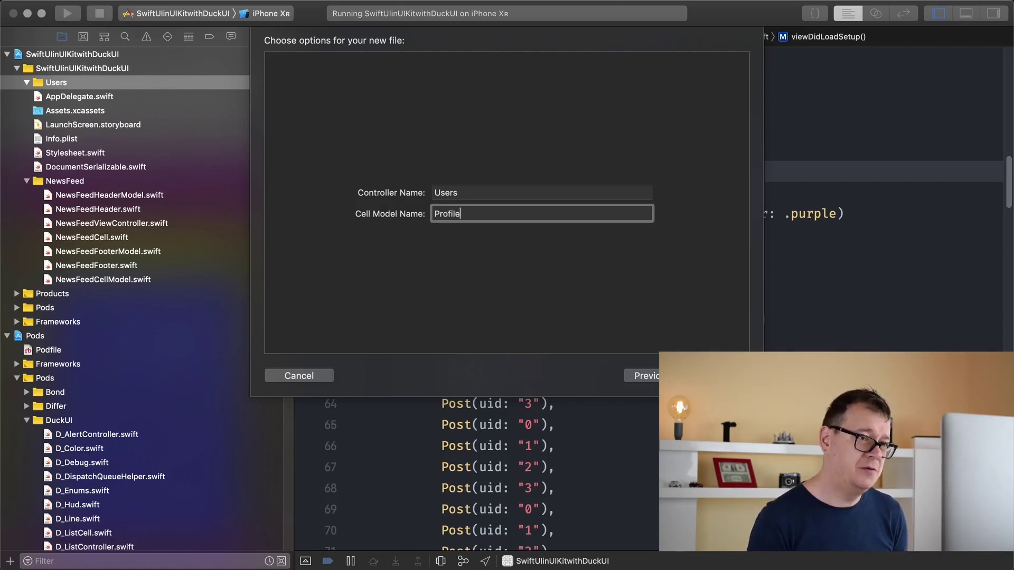
key("BackSpace")
key("BackSpace")
key("BackSpace")
key("BackSpace")
key("BackSpace")
type("User")
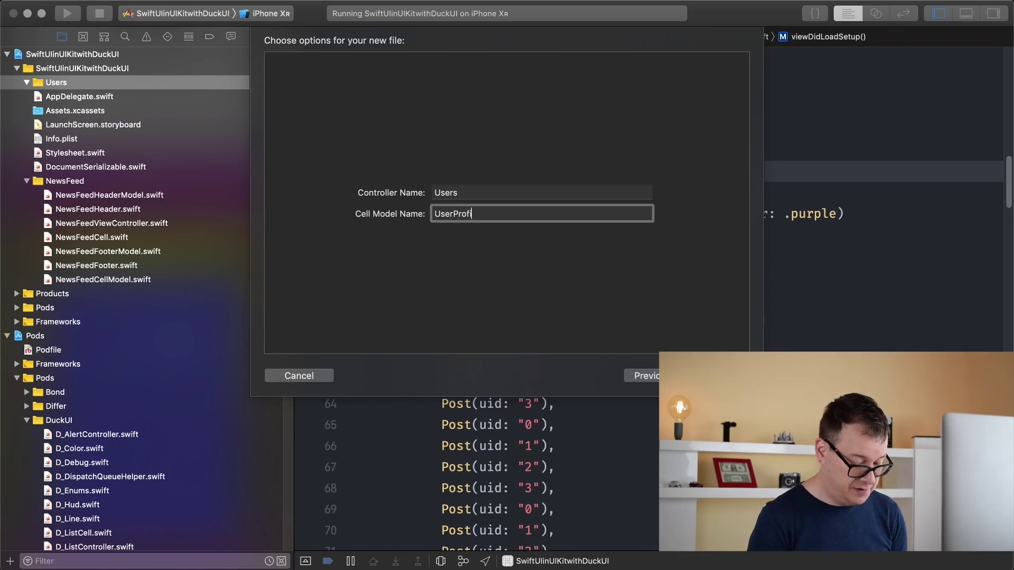
type("le")
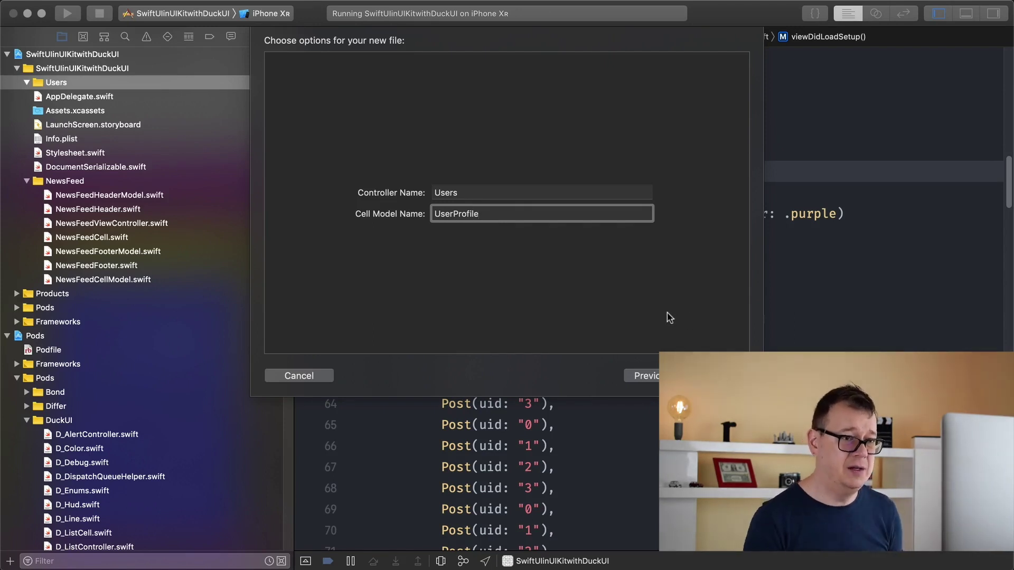
left_click(715, 375)
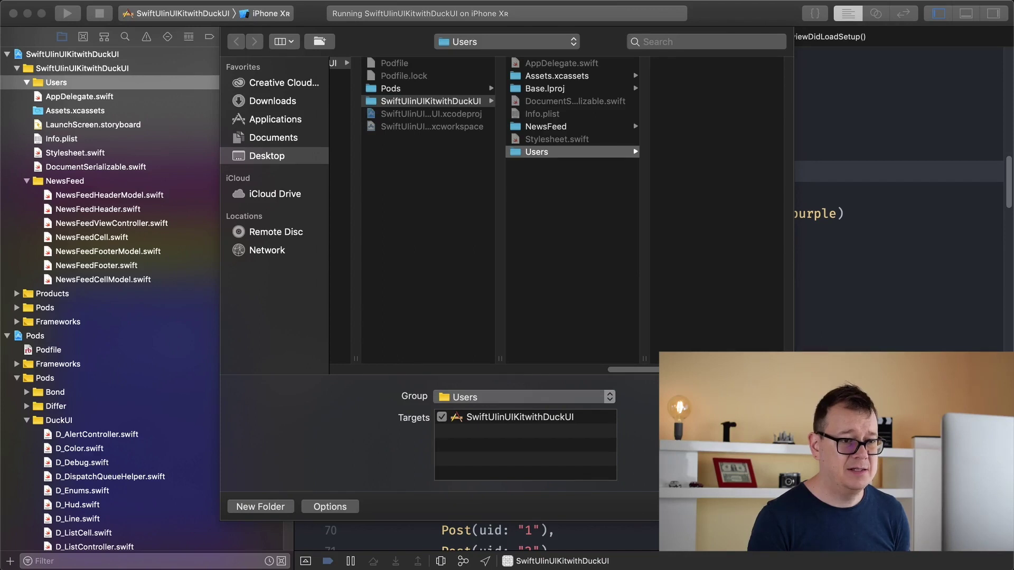
Create the UsersViewController, UsersCell and UsersCellModel files, then reopen NewsFeedViewController.swift.
key("Return")
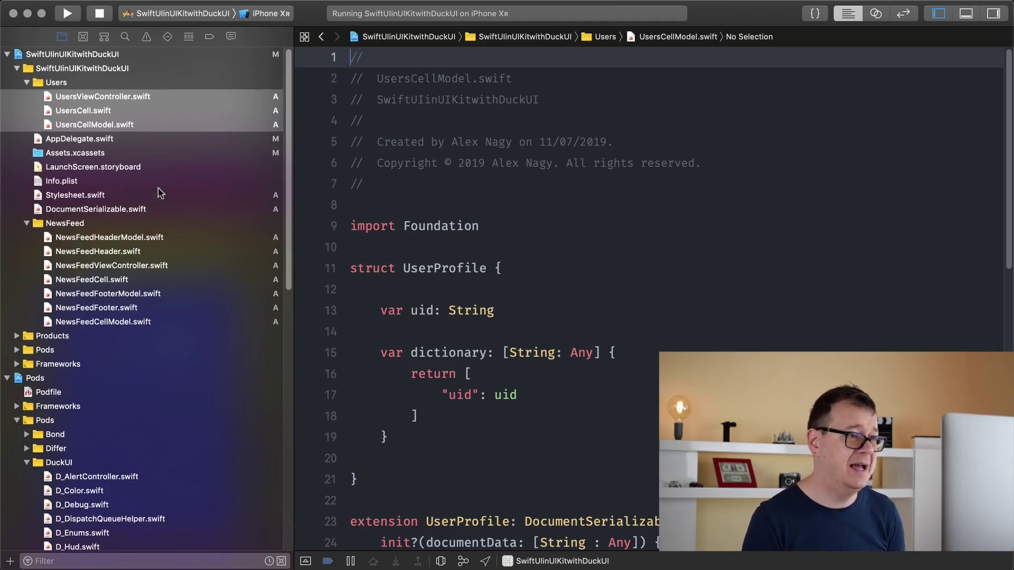
left_click(110, 267)
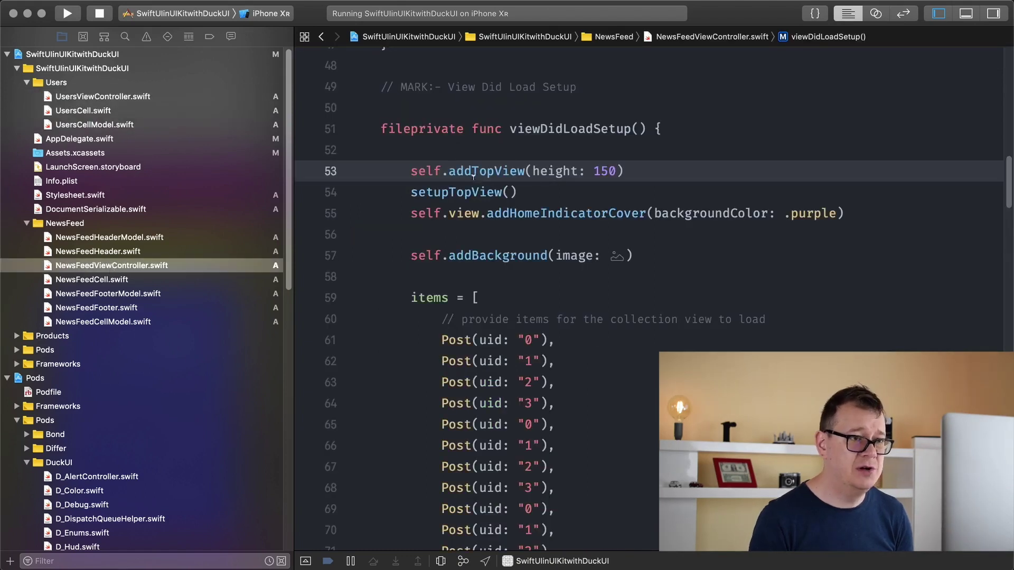
Check the addTopView and setupTopView calls, then place the caret after the usersTitleLabel declaration.
double_click(489, 170)
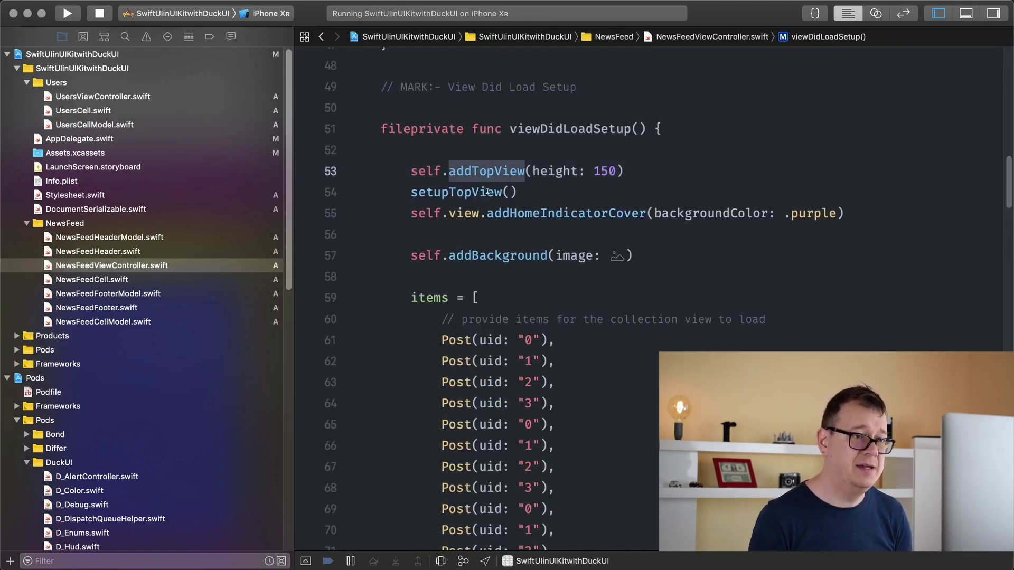
double_click(489, 192)
scroll(728, 169, "up", 1)
scroll(729, 169, "up", 3)
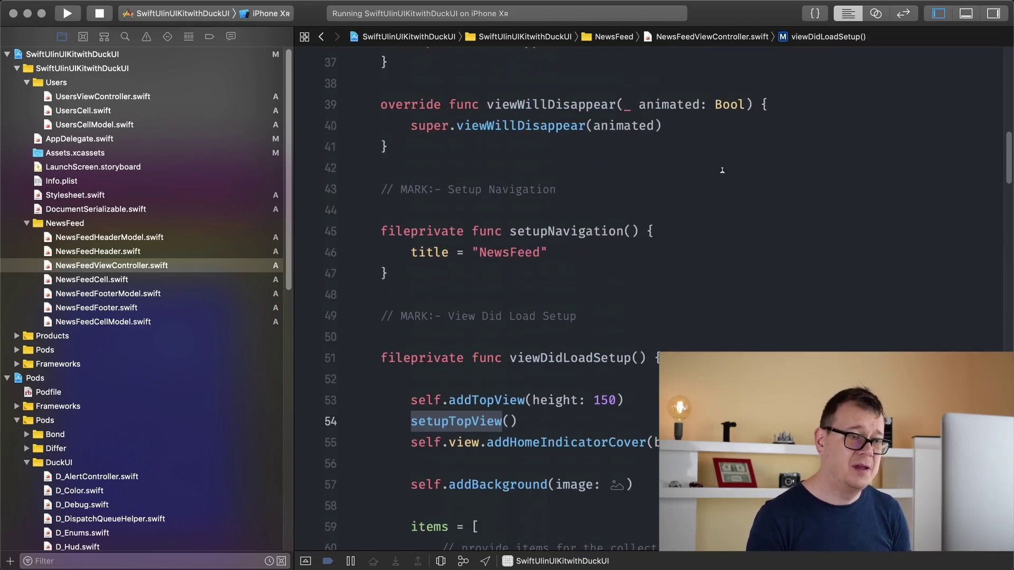
scroll(720, 171, "up", 2)
scroll(721, 171, "up", 1)
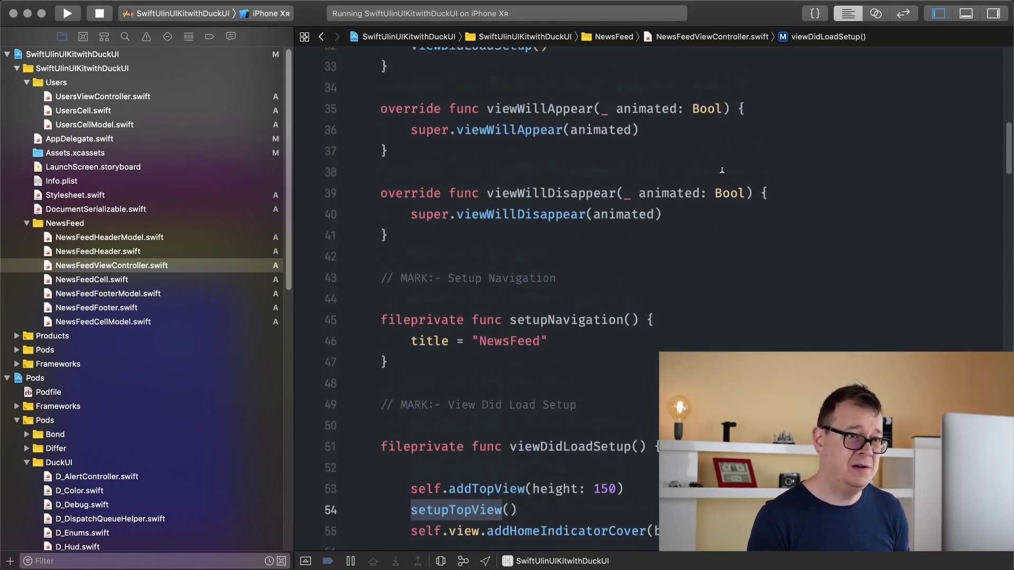
scroll(719, 171, "up", 5)
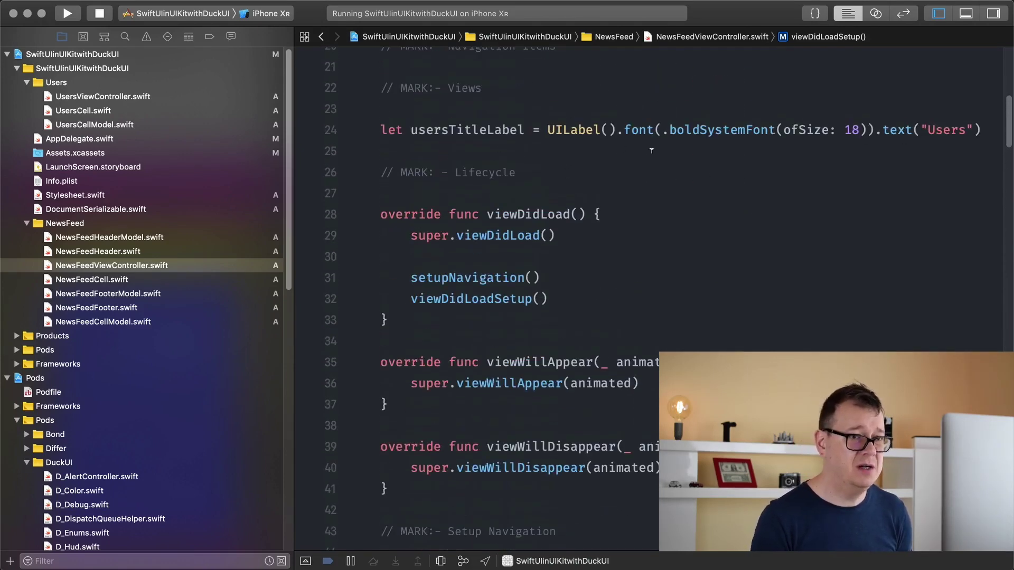
left_click(983, 129)
Declare usersViewController as UsersViewController(scrollDirection: .horizontal) below usersTitleLabel.
key("Return")
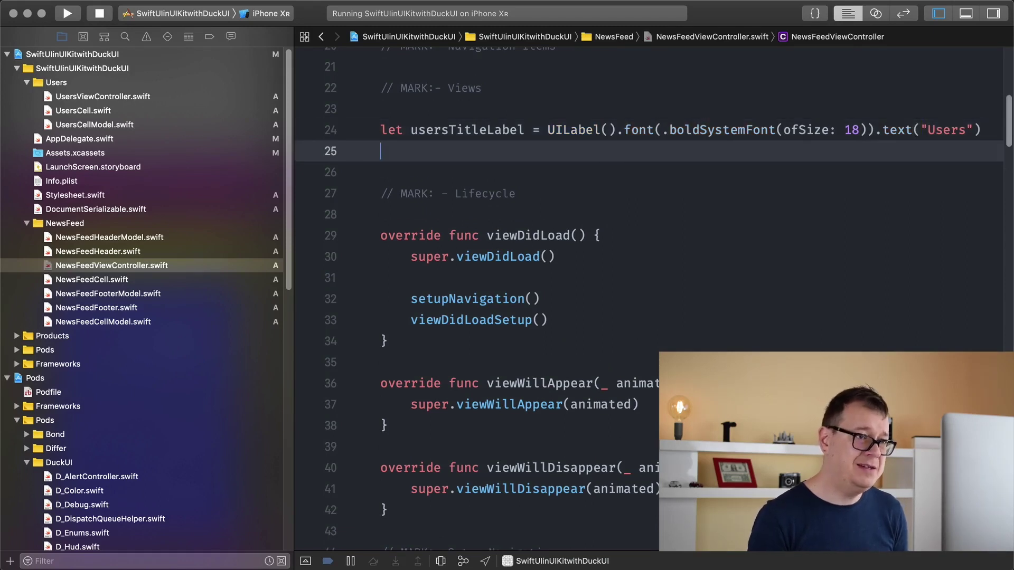
key("Return")
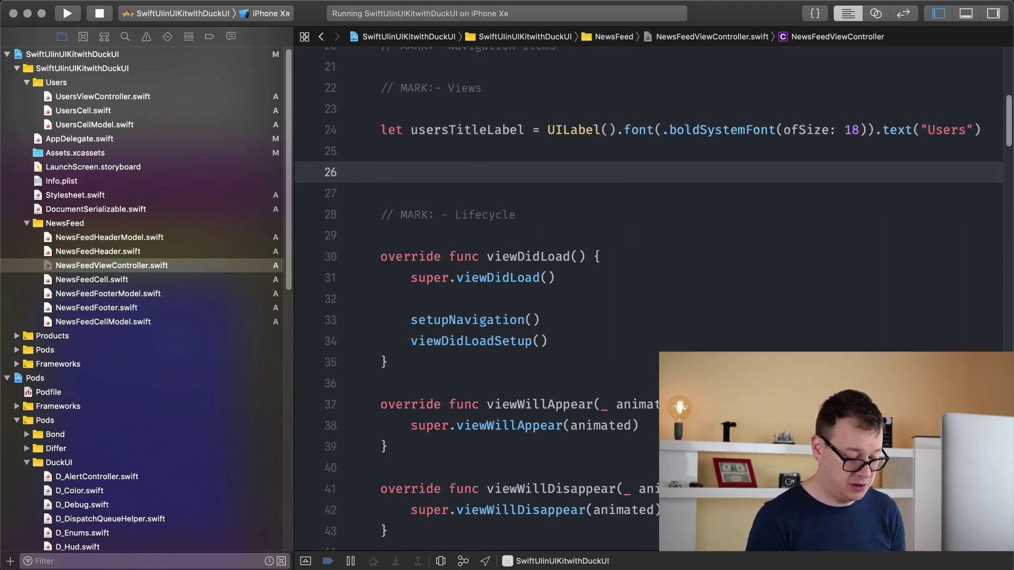
type("let usersViewContr")
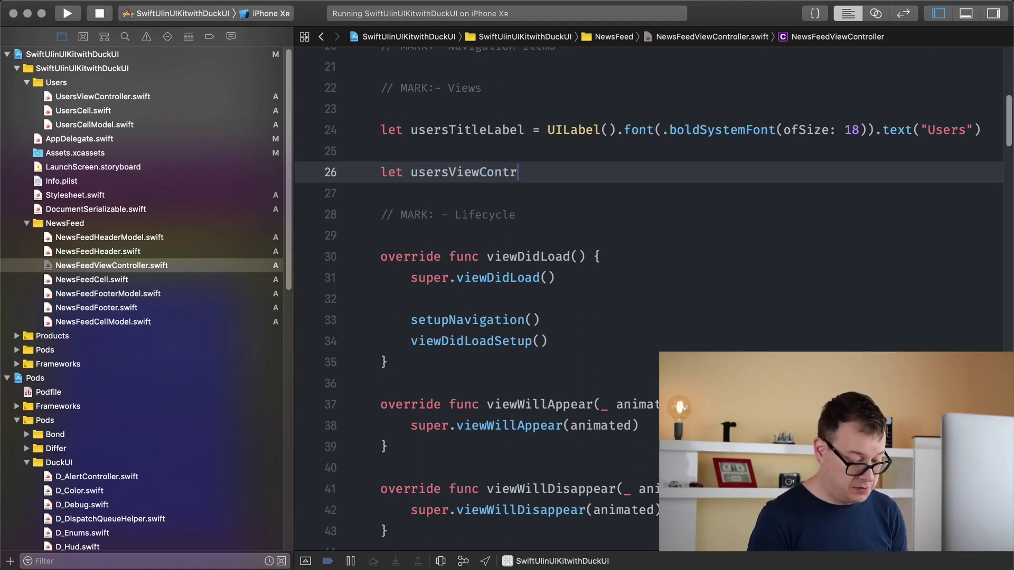
type("oller =")
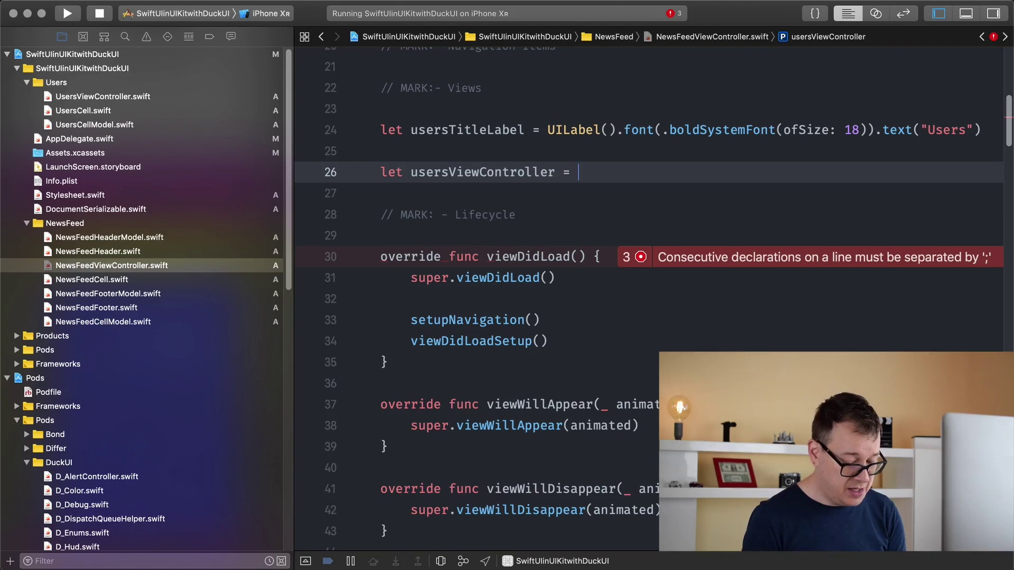
type("User")
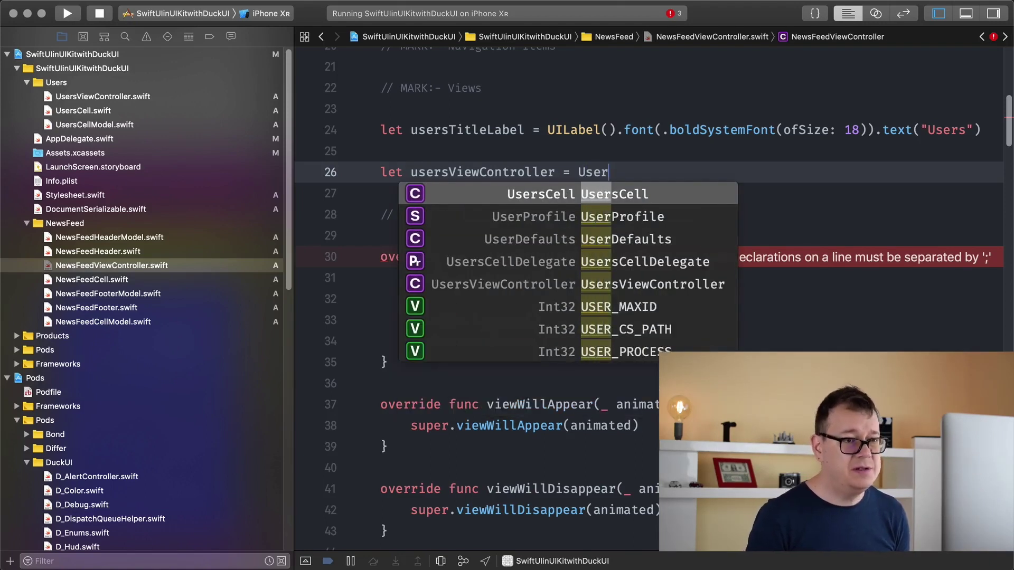
key("Down")
key("Down")
key("Down")
key("Down")
key("Return")
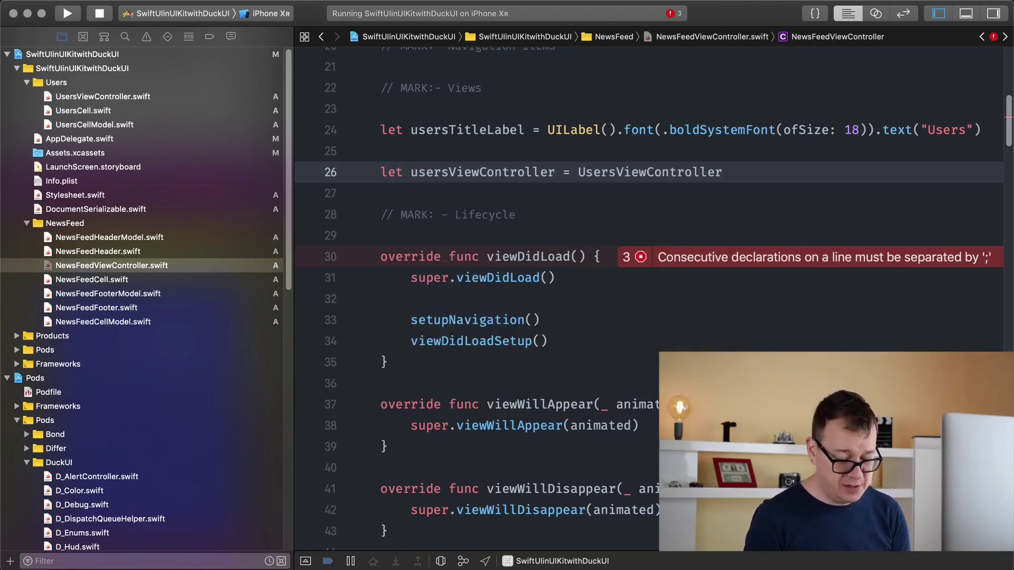
type("(")
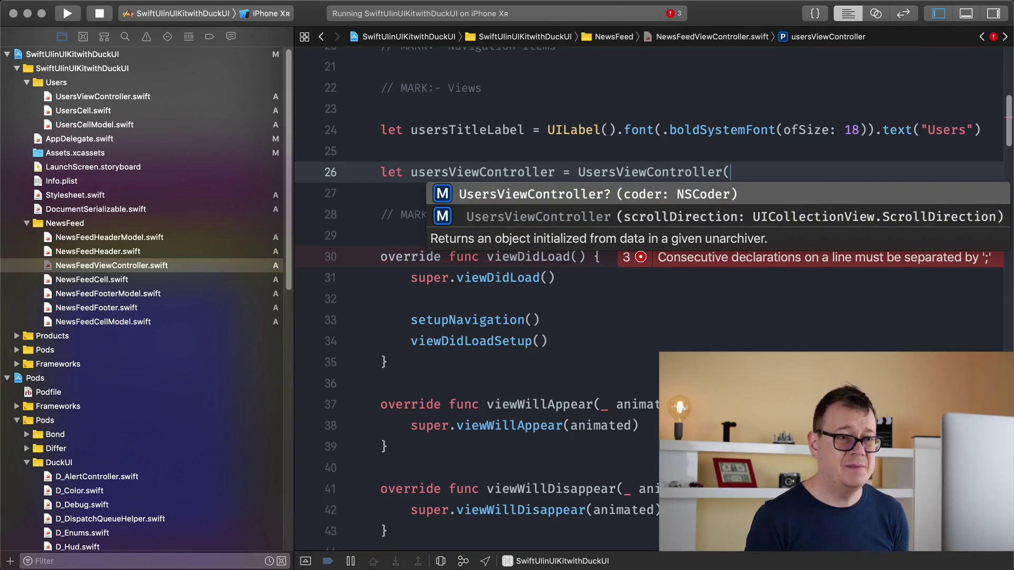
key("Down")
key("Return")
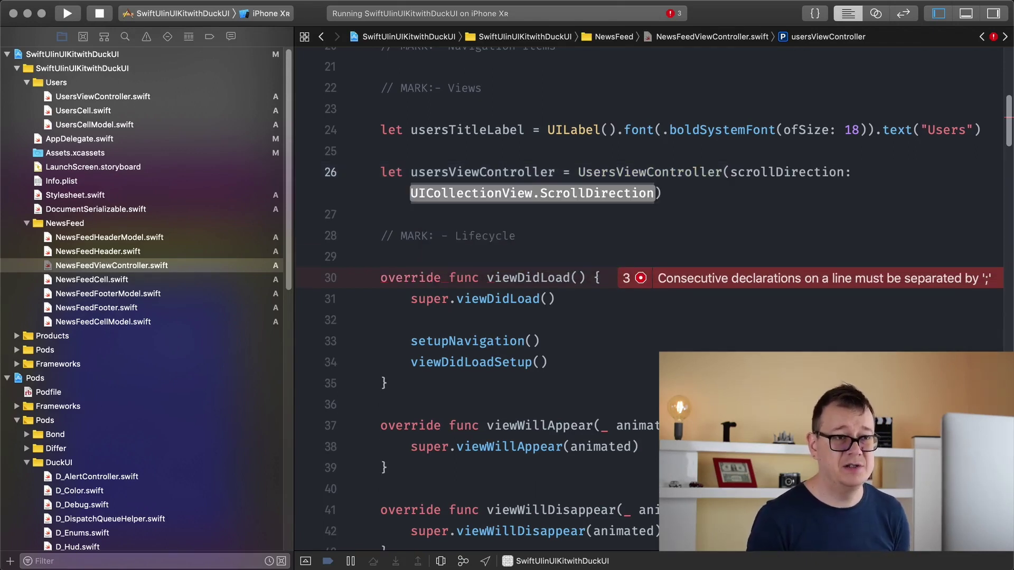
type(".hor")
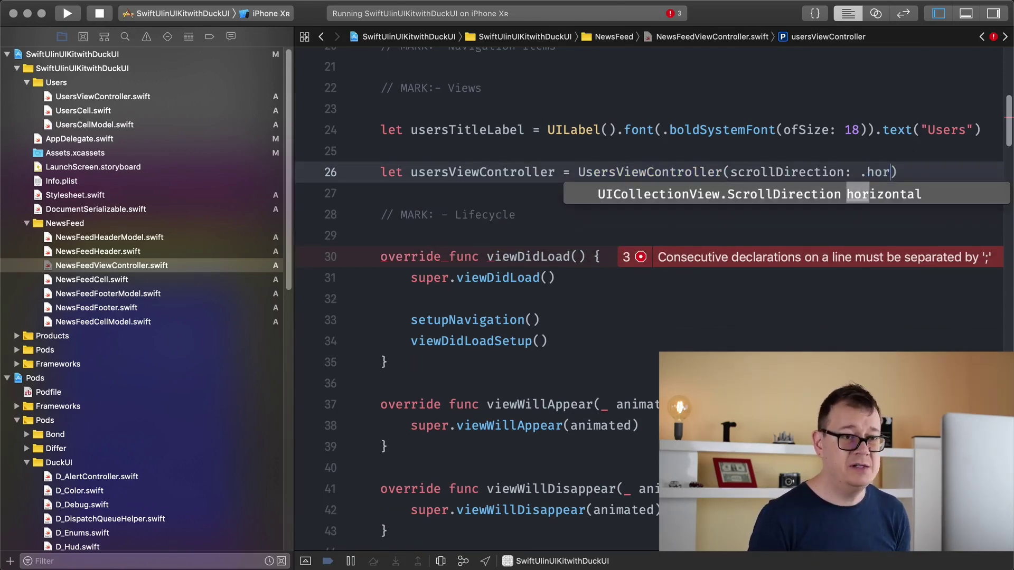
key("Return")
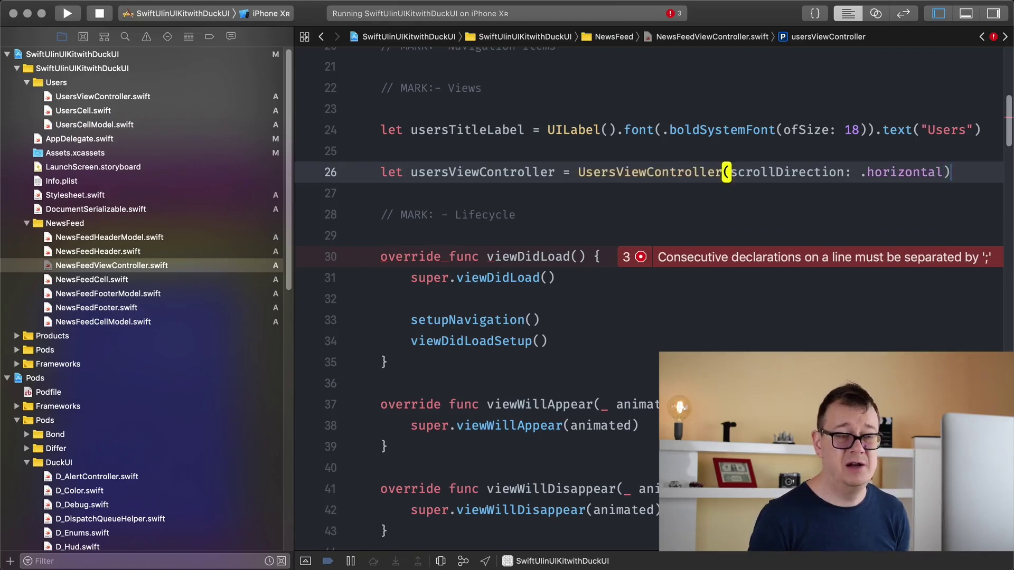
key("Return")
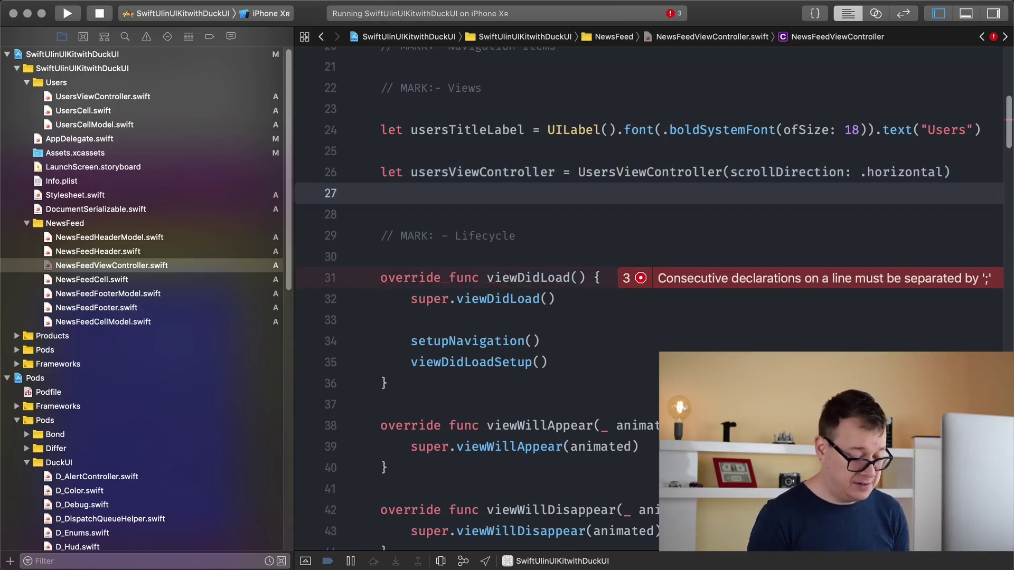
type("let us")
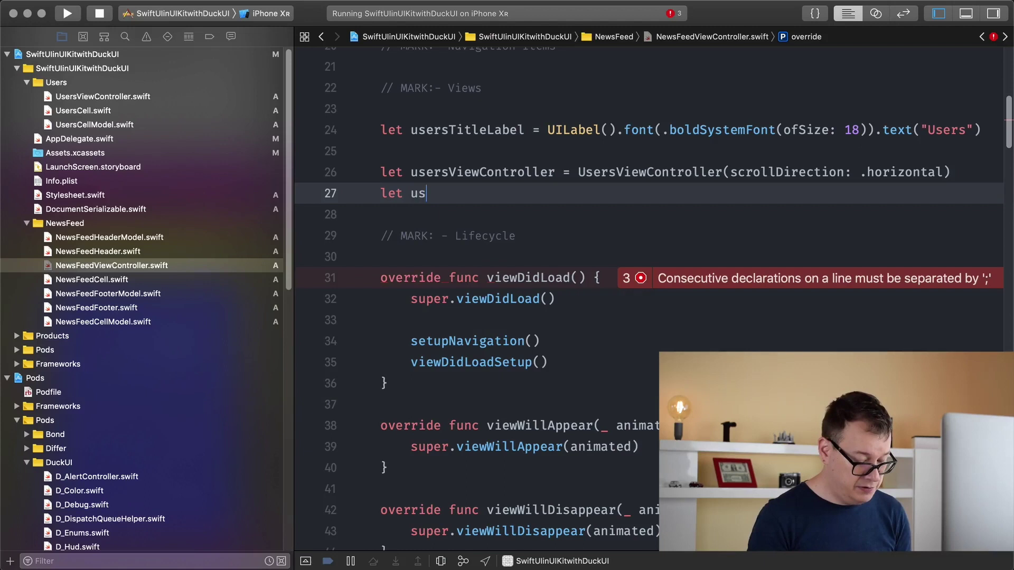
type("ersView")
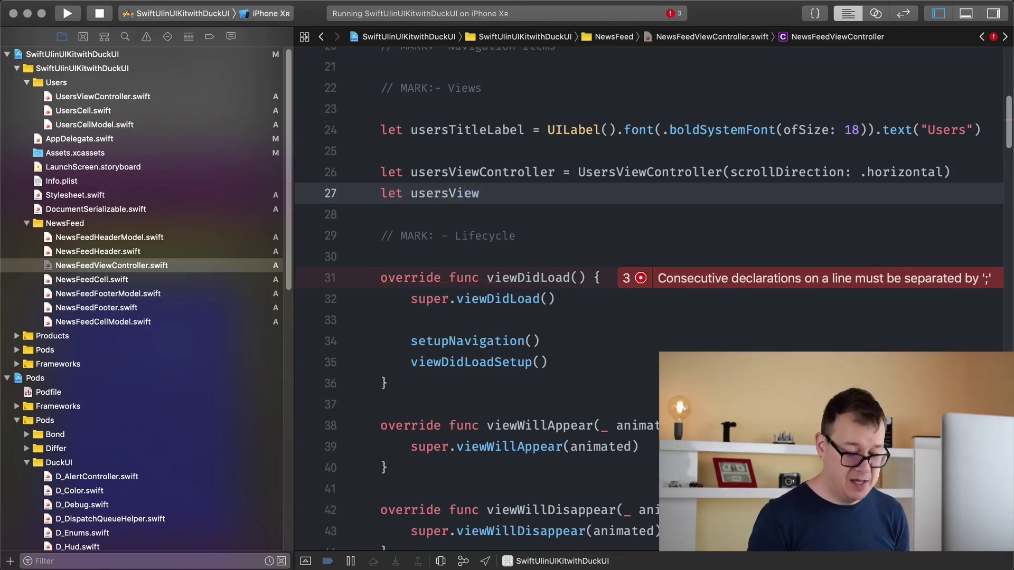
type(" =")
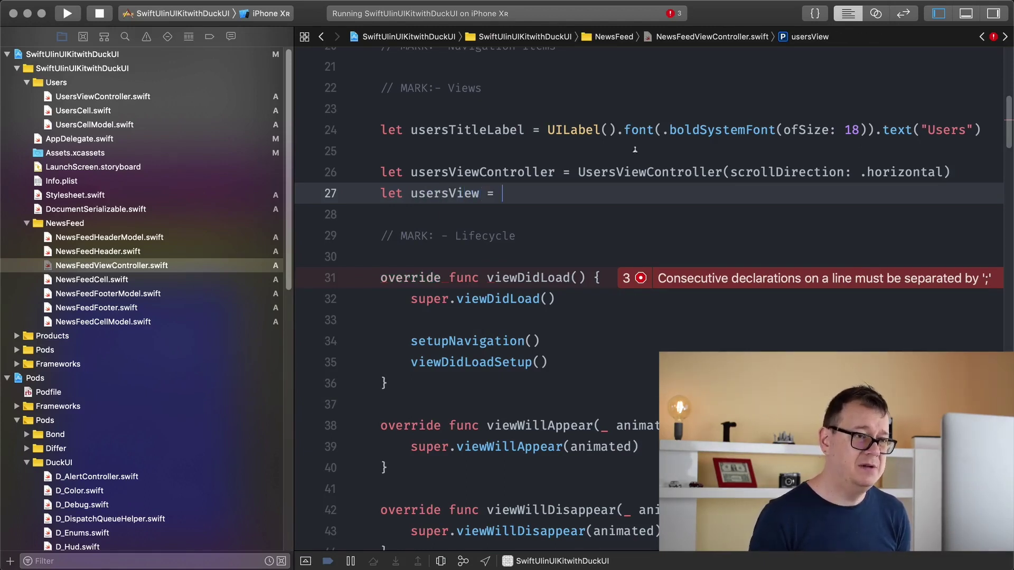
Declare lazy var usersView = usersViewController.view!.setHeight(100).
double_click(389, 194)
type("l")
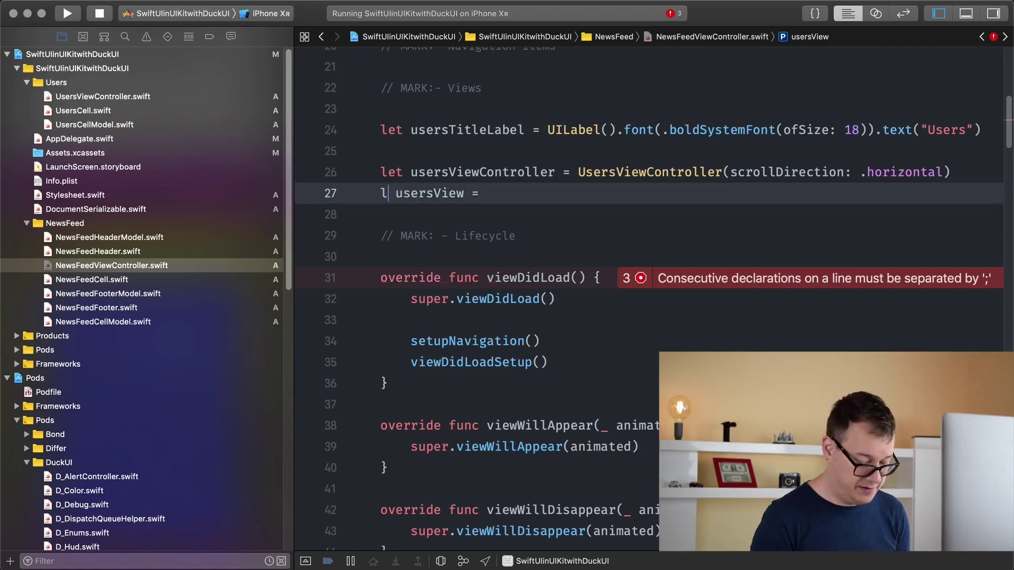
type("azy var")
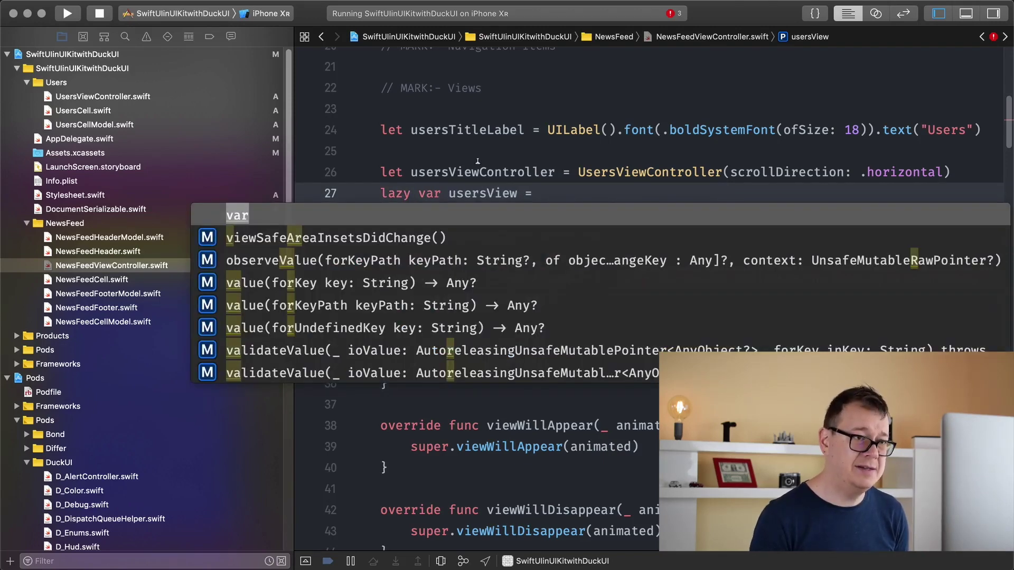
left_click(474, 171)
left_click(578, 193)
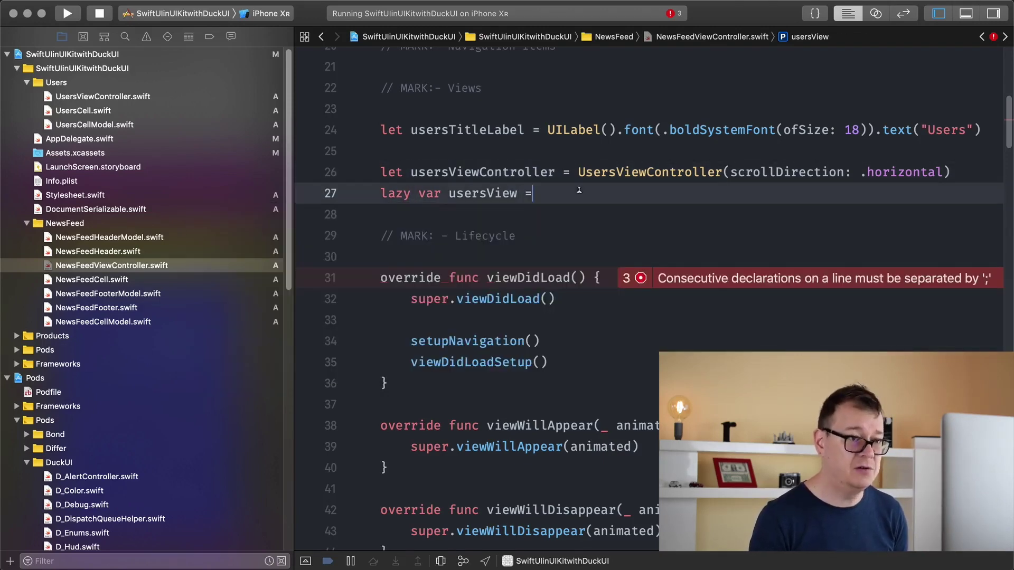
type("usersViewController.vi")
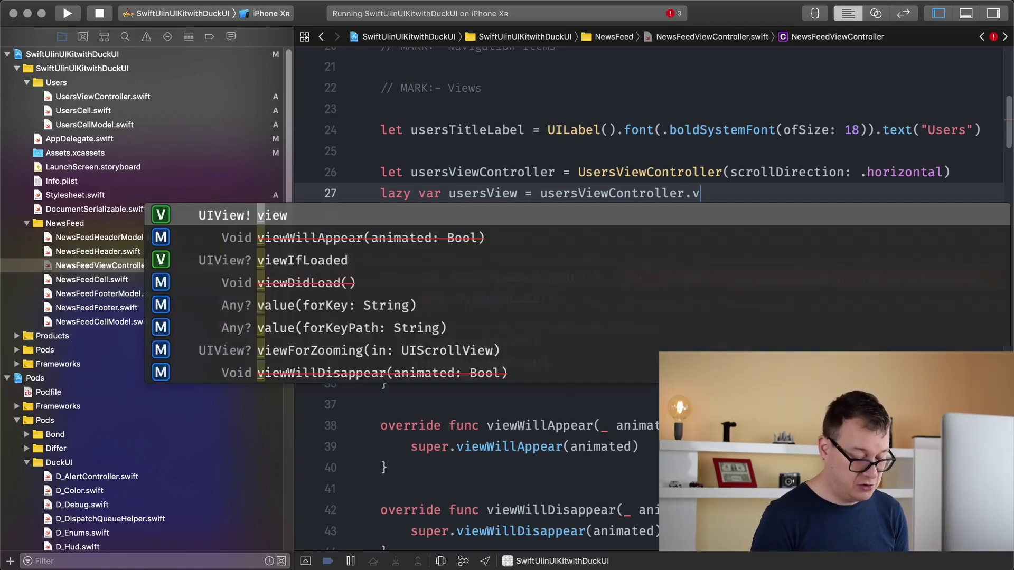
key("Return")
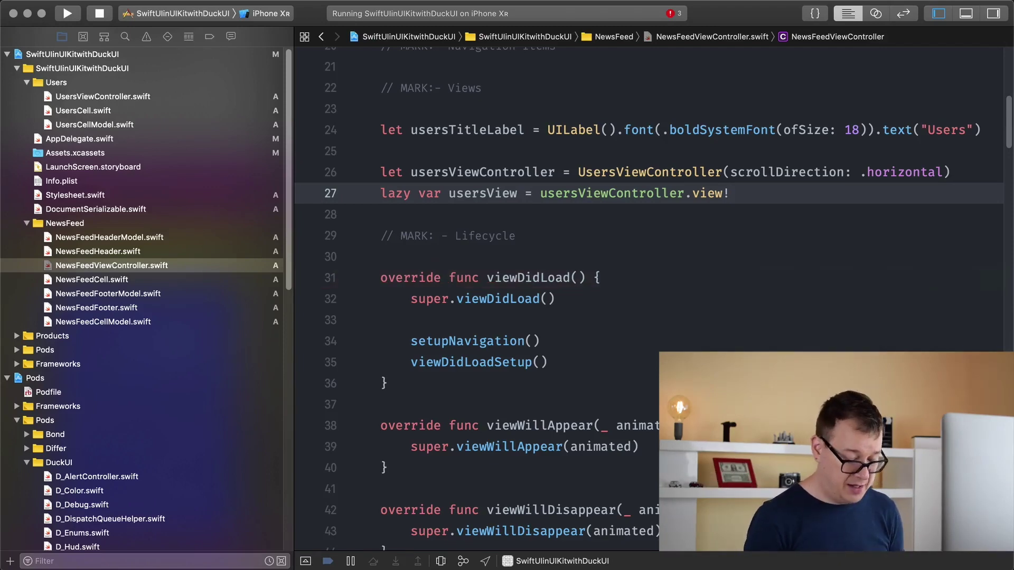
type(".set")
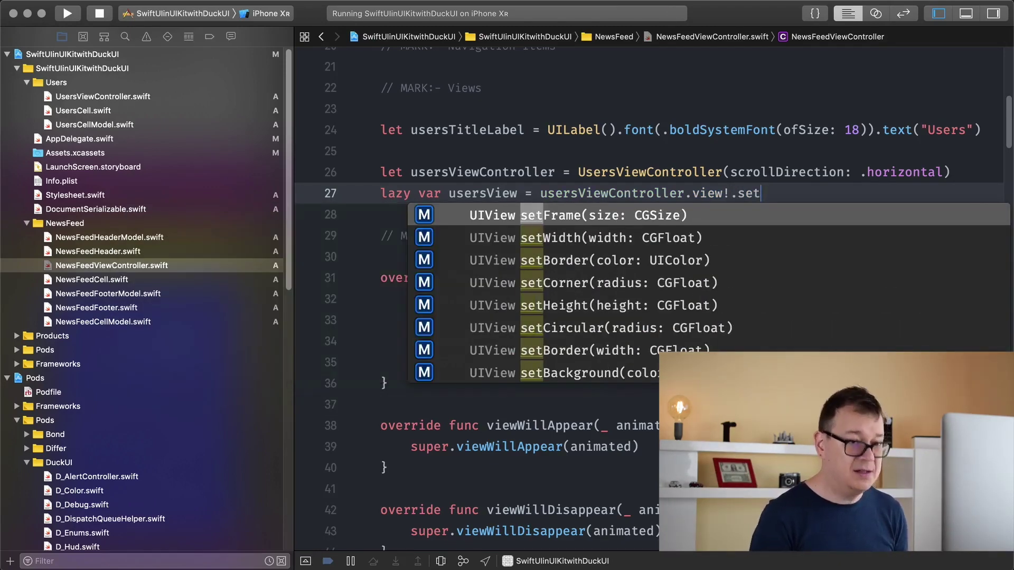
type("h")
key("Return")
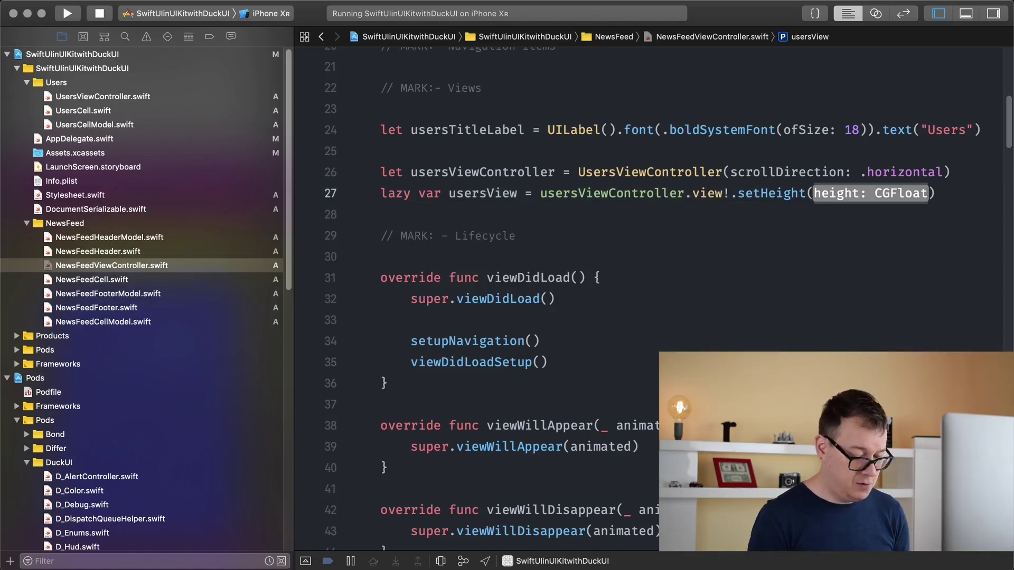
type("100")
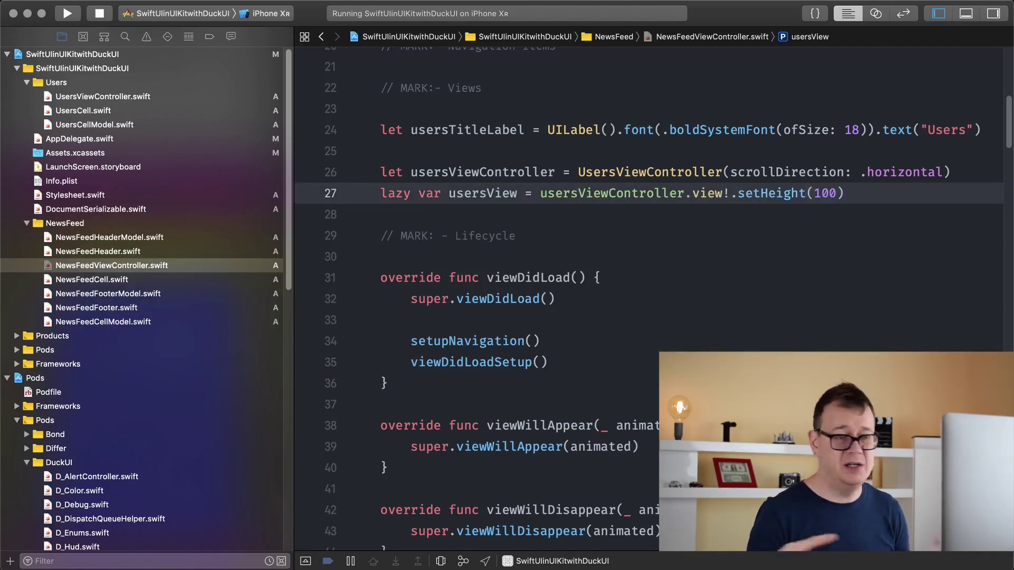
Add usersView to setupTopView's stack right after usersTitleLabel.
double_click(478, 194)
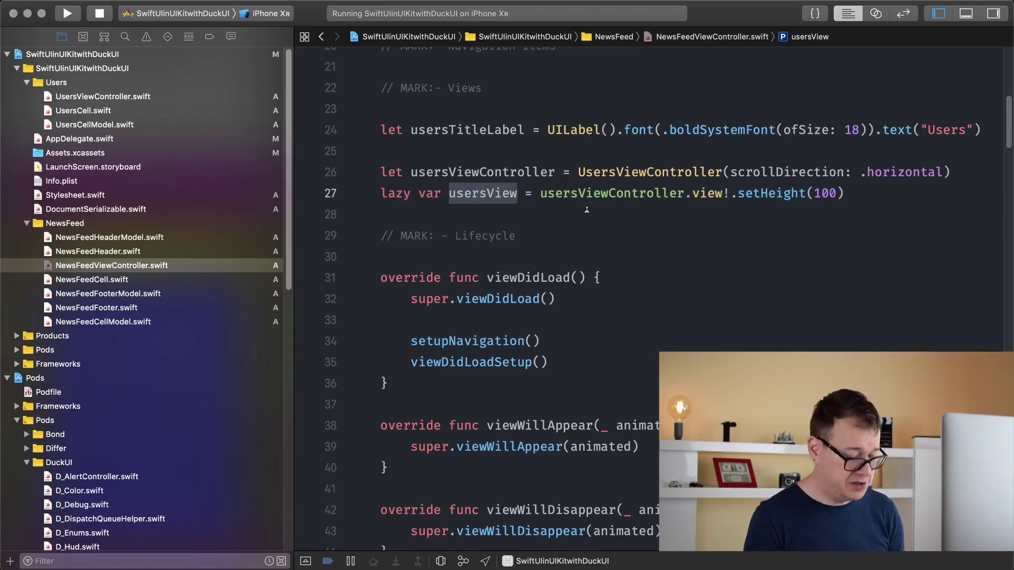
scroll(593, 240, "down", 2)
scroll(594, 239, "down", 4)
scroll(594, 240, "down", 4)
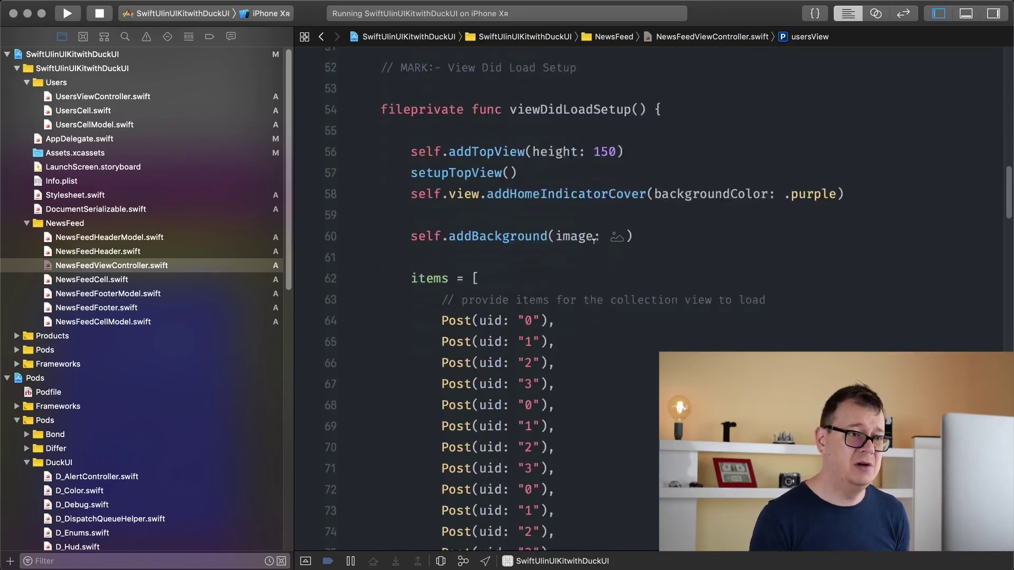
scroll(593, 239, "down", 8)
scroll(593, 239, "down", 4)
scroll(593, 239, "down", 4)
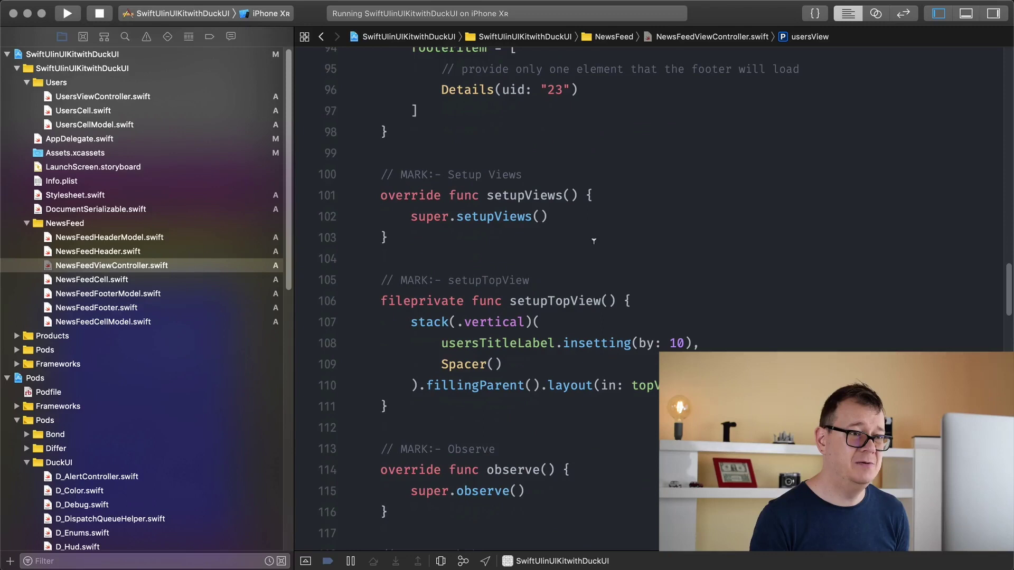
scroll(594, 240, "up", 1)
scroll(593, 240, "down", 2)
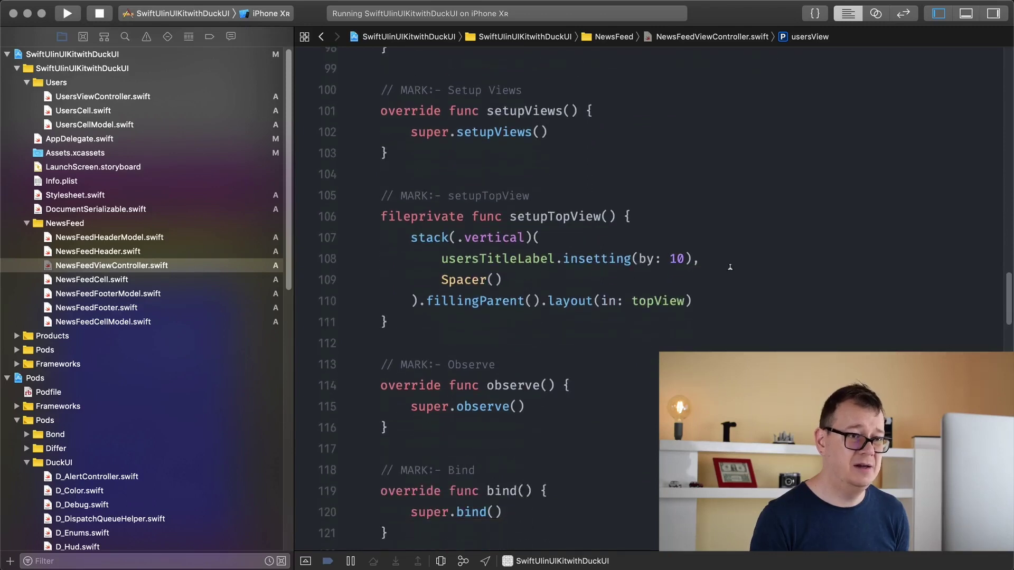
left_click(716, 258)
key("Return")
type("usersView,")
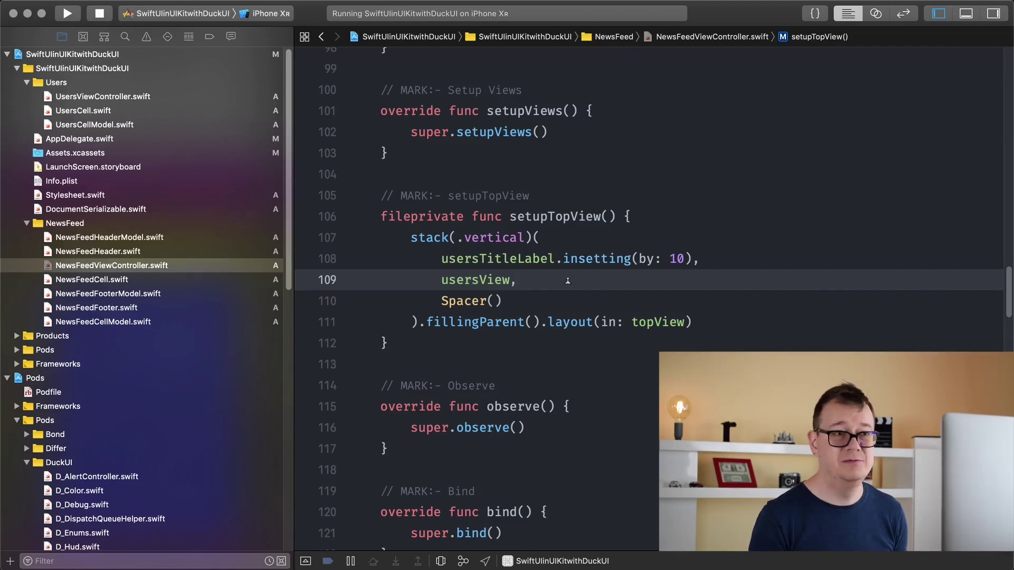
Run the app, swipe the blue user-cell row, and return to the editor with the debug area hidden.
left_click(67, 14)
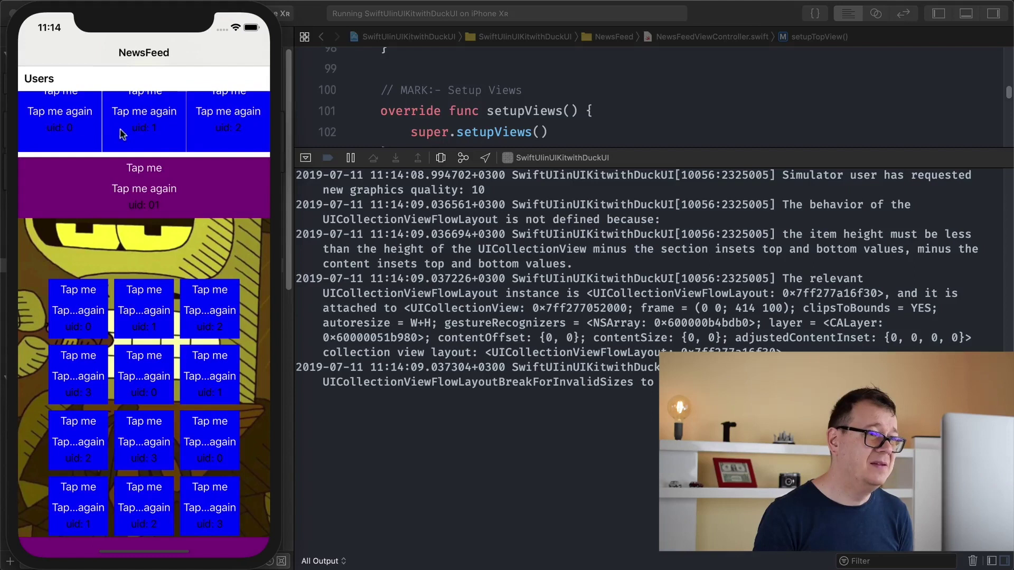
mouse_move(166, 141)
left_mouse_down()
mouse_move(97, 139)
mouse_move(214, 135)
mouse_move(106, 131)
mouse_move(71, 118)
left_mouse_up()
left_click_drag(155, 140, 63, 130)
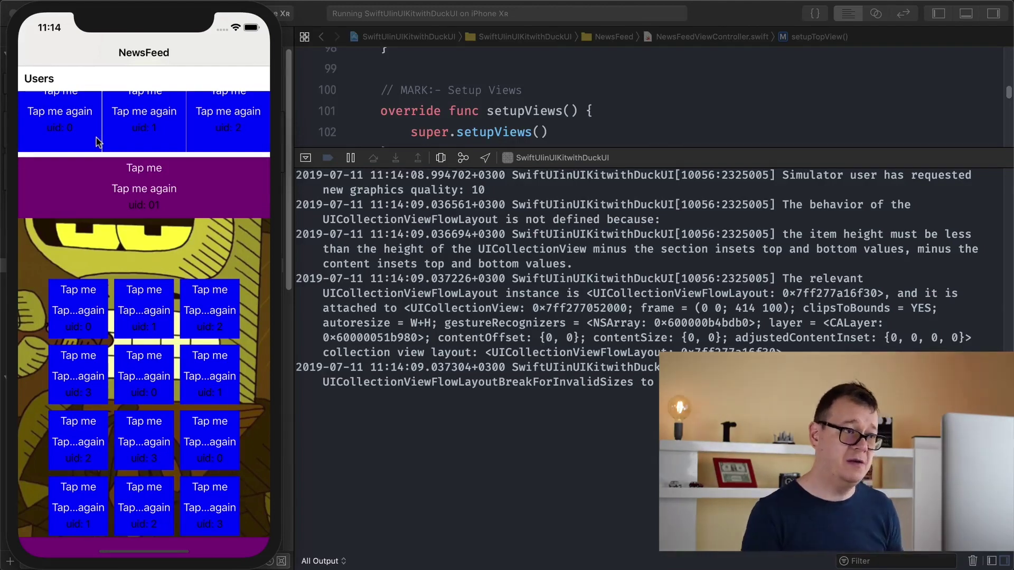
left_click_drag(97, 142, 153, 146)
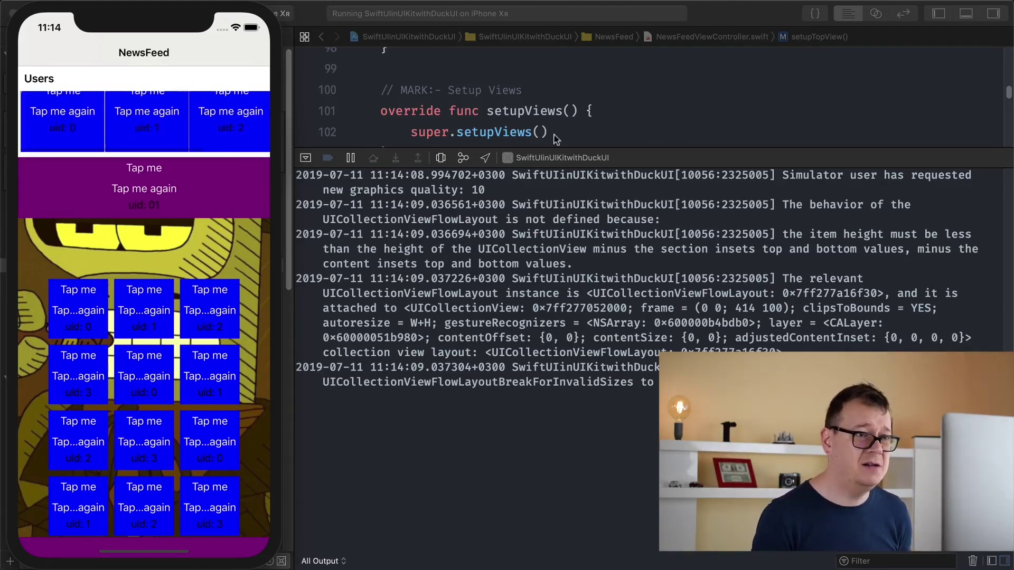
left_click(600, 135)
left_click(310, 160)
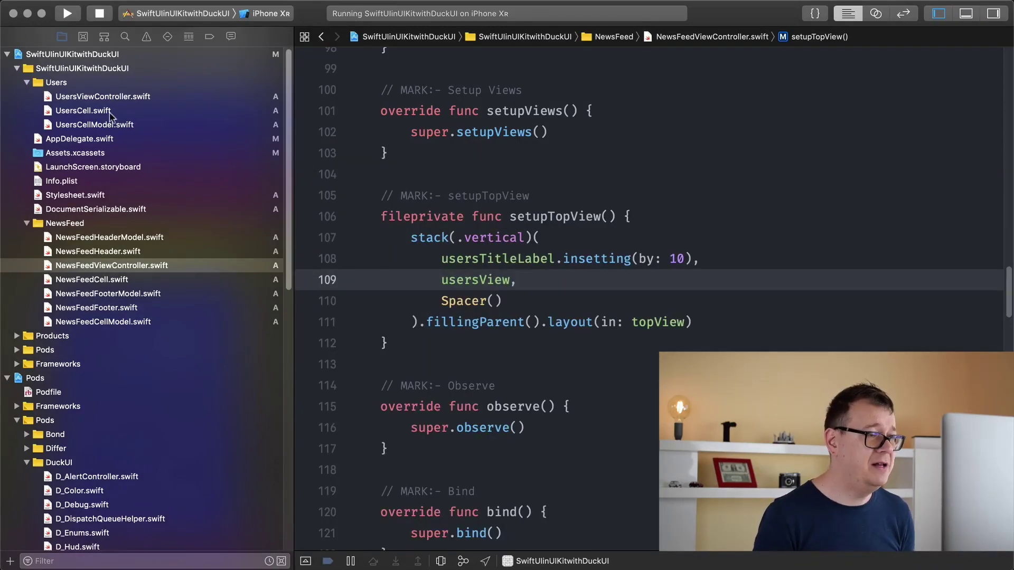
Replace the one-third-width cell calculation in UsersViewController's sizeForItemAt with 100.
left_click(104, 97)
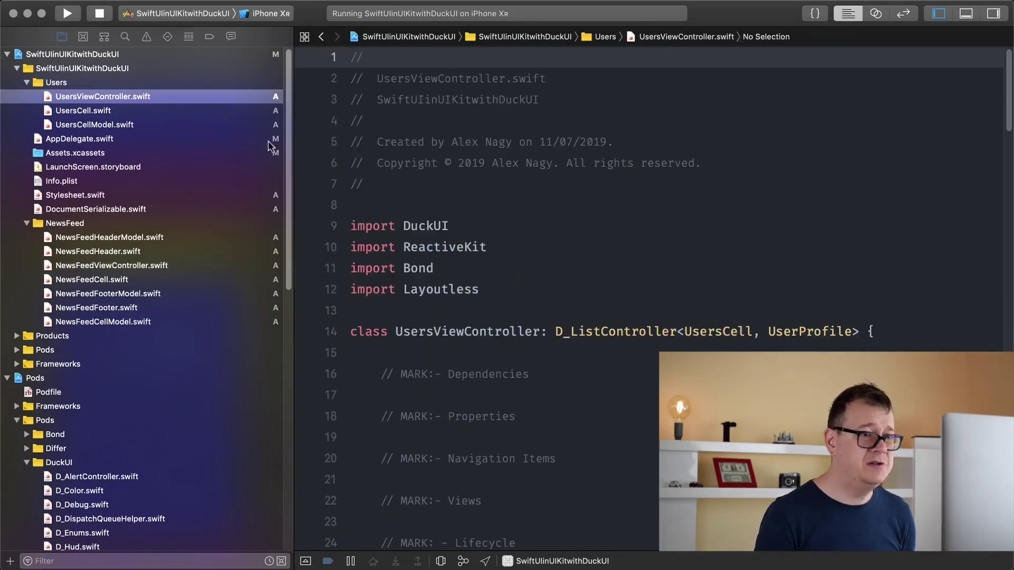
scroll(781, 235, "down", 2)
scroll(782, 235, "down", 10)
scroll(783, 235, "down", 10)
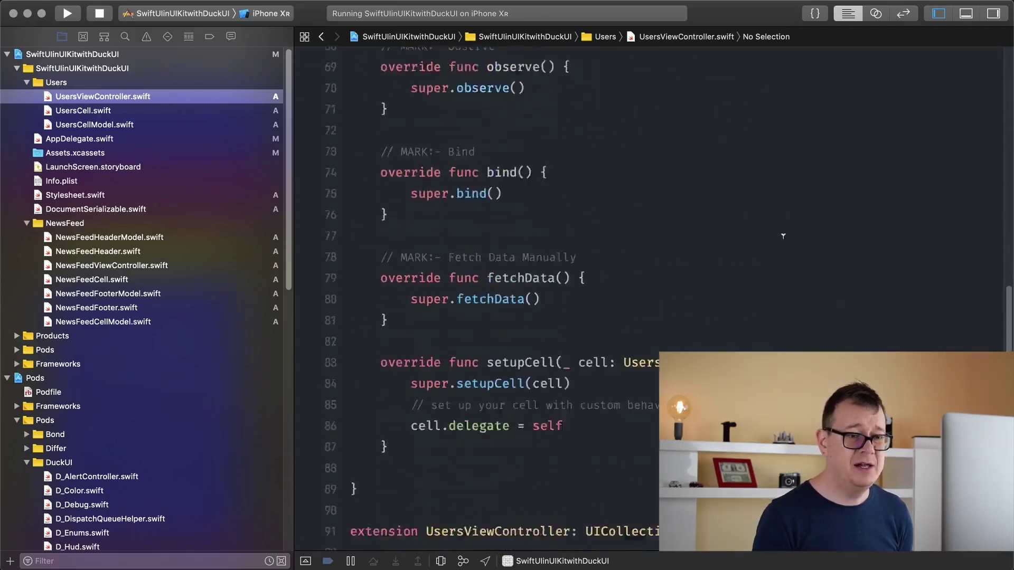
scroll(783, 235, "down", 10)
scroll(783, 236, "down", 3)
double_click(756, 149)
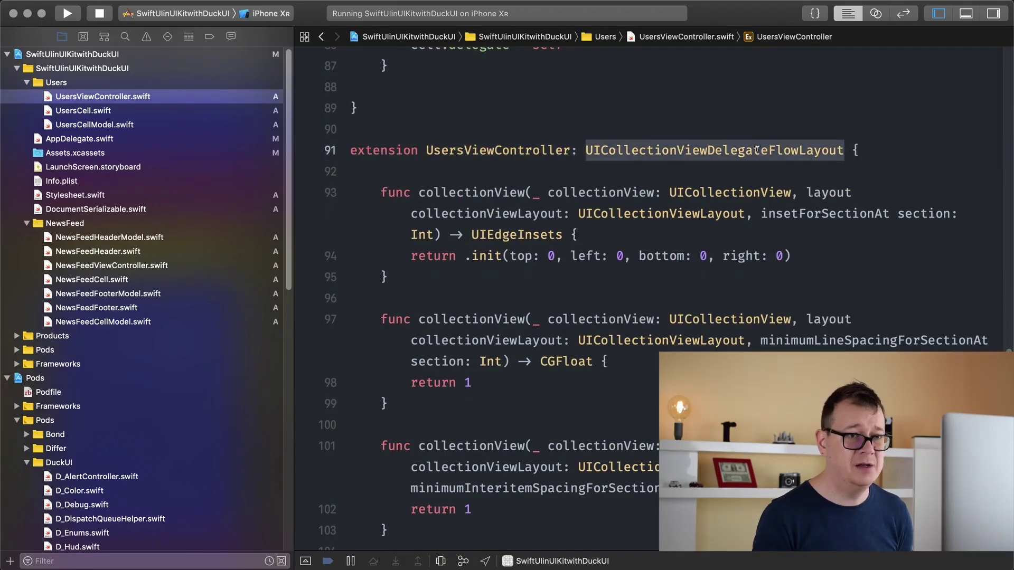
scroll(671, 290, "down", 1)
scroll(634, 297, "down", 8)
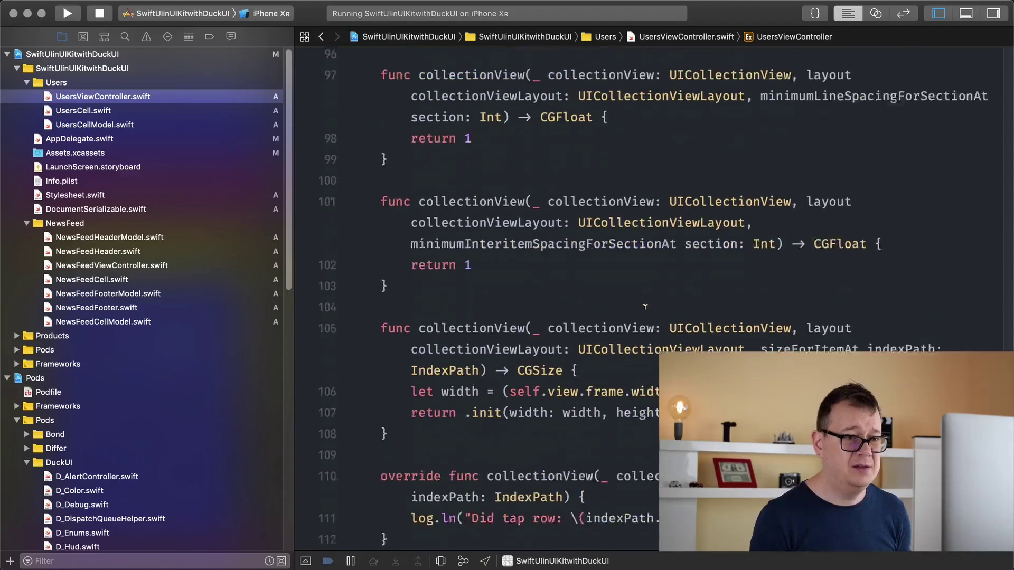
scroll(570, 309, "down", 2)
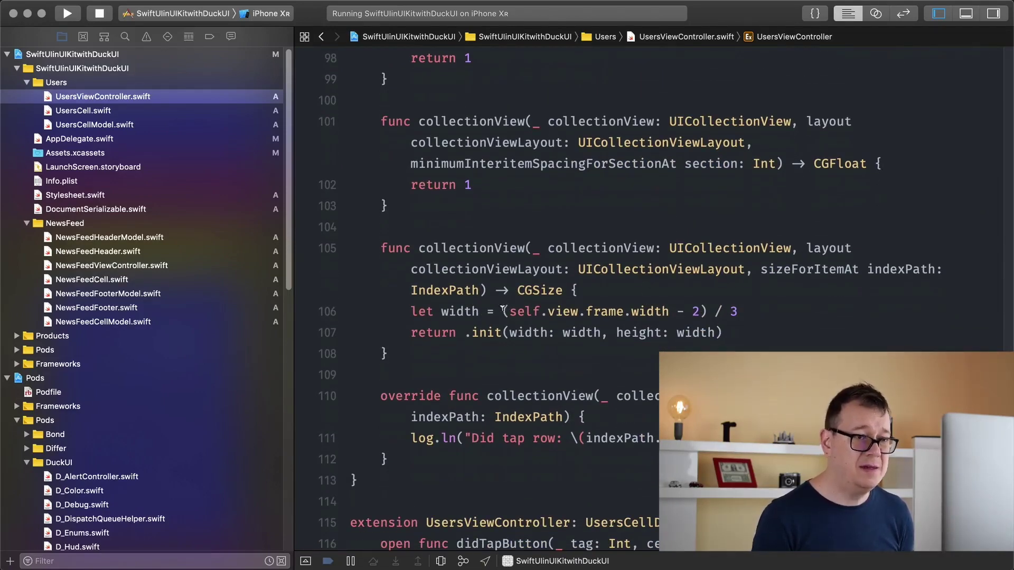
left_click_drag(503, 312, 739, 311)
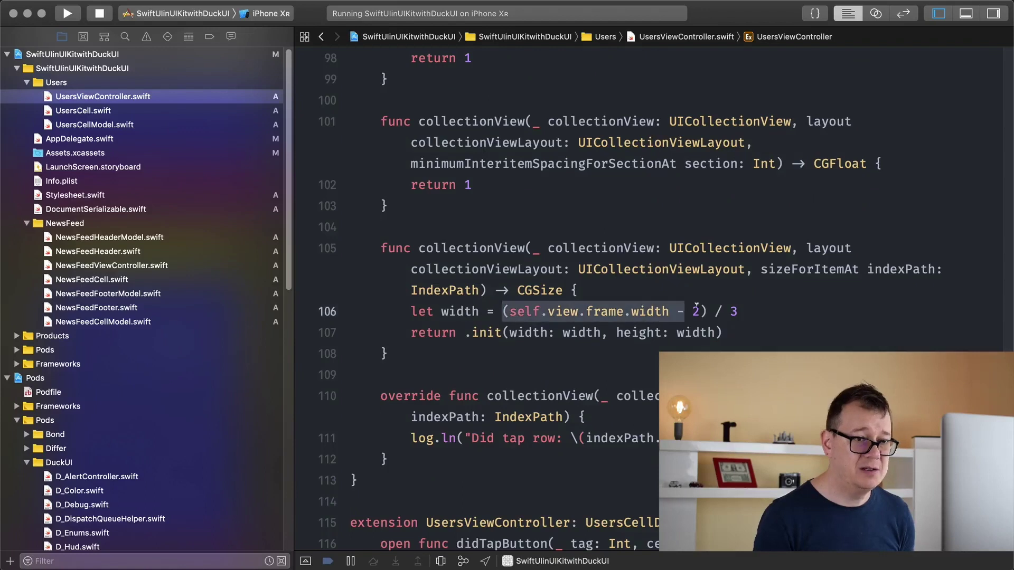
type("100")
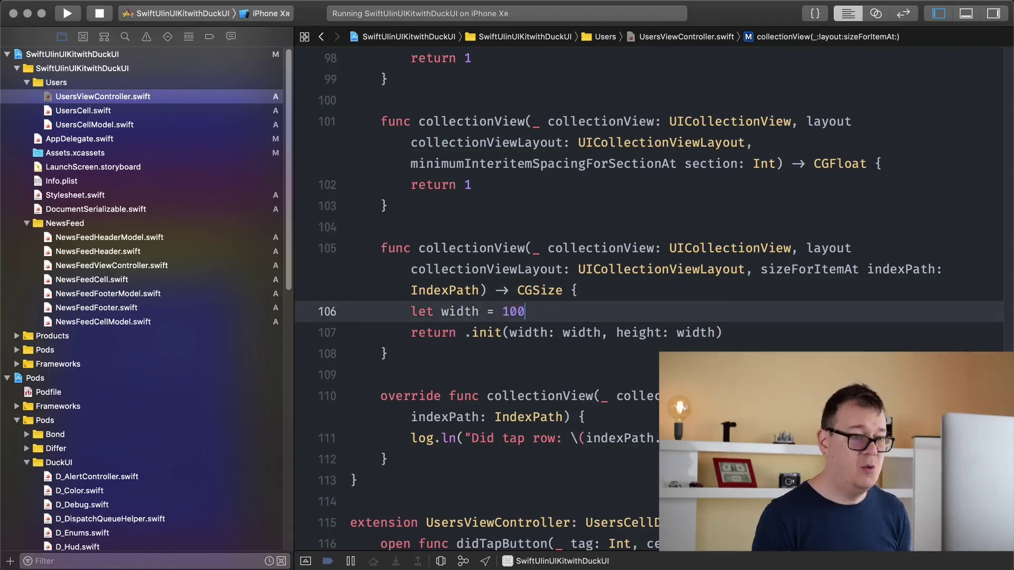
Change UsersCell's background colour from .blue to .green and run the app again.
left_click(117, 111)
scroll(653, 299, "down", 2)
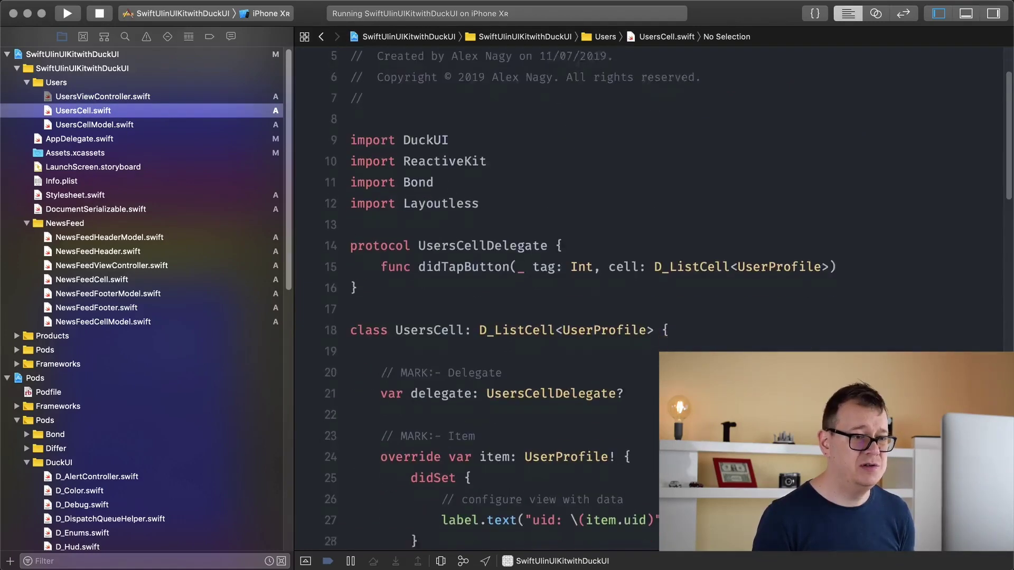
scroll(653, 299, "down", 2)
scroll(654, 299, "down", 3)
scroll(654, 299, "down", 2)
scroll(653, 357, "down", 3)
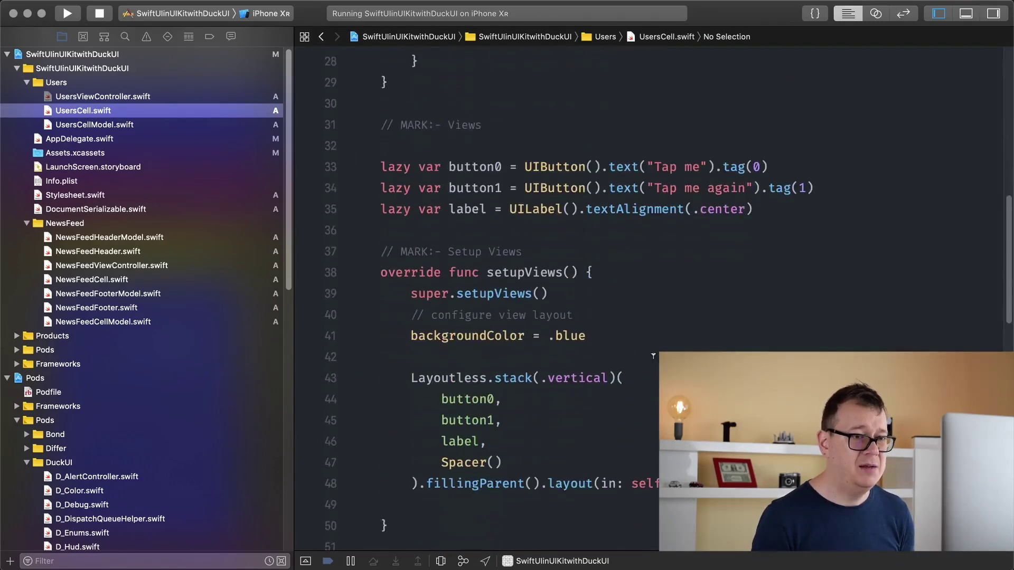
double_click(572, 336)
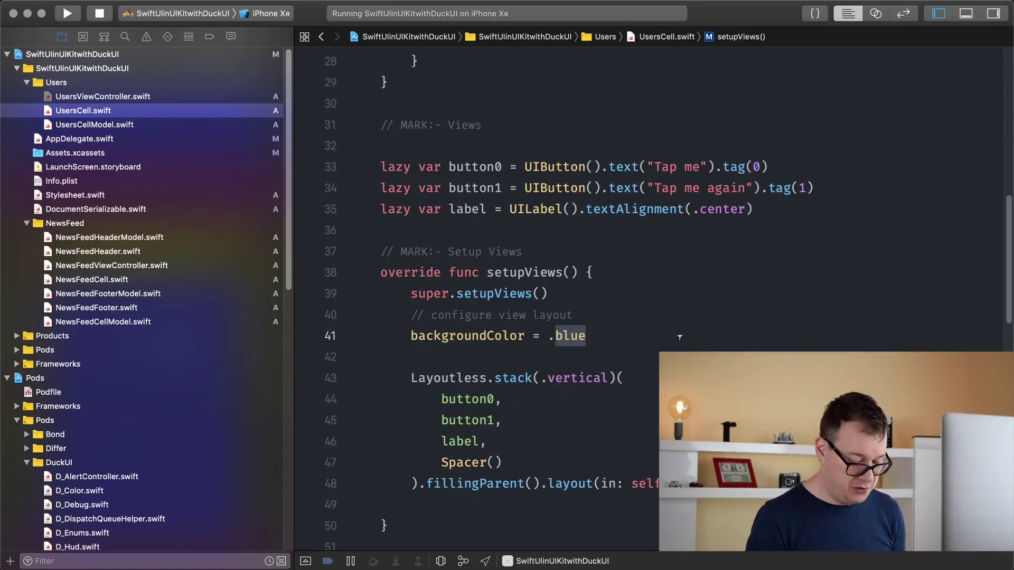
type("green")
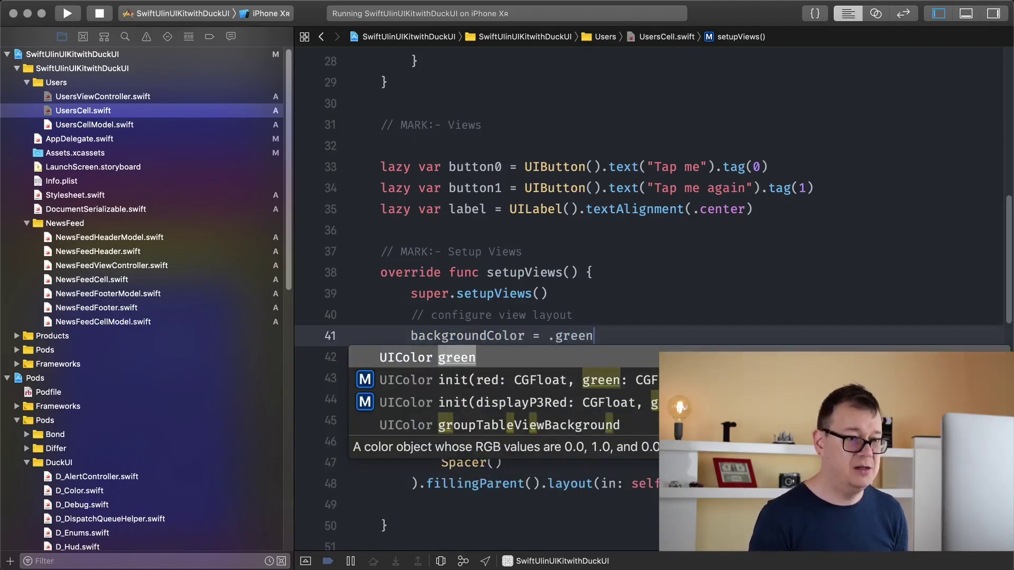
left_click(601, 304)
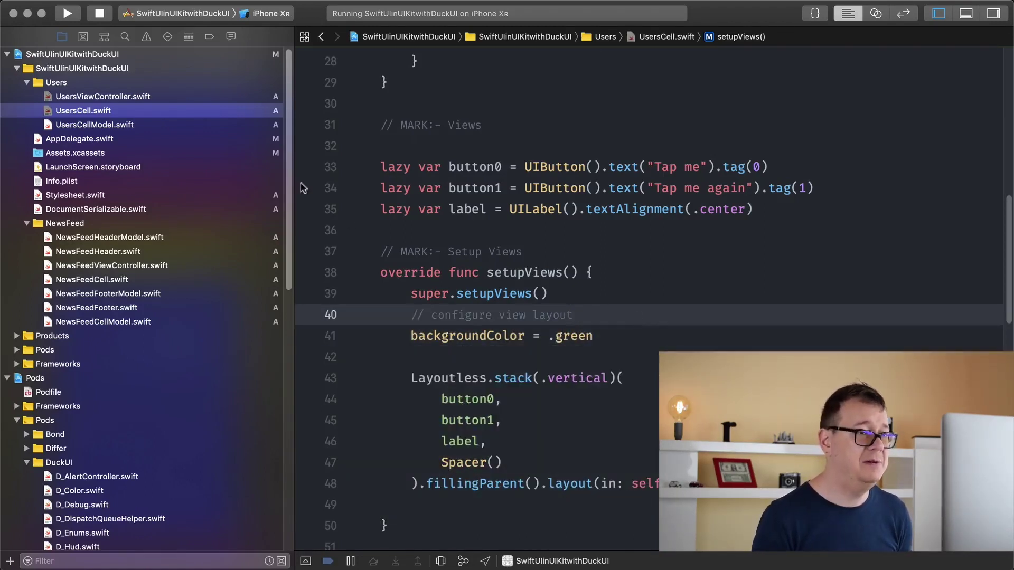
left_click(67, 14)
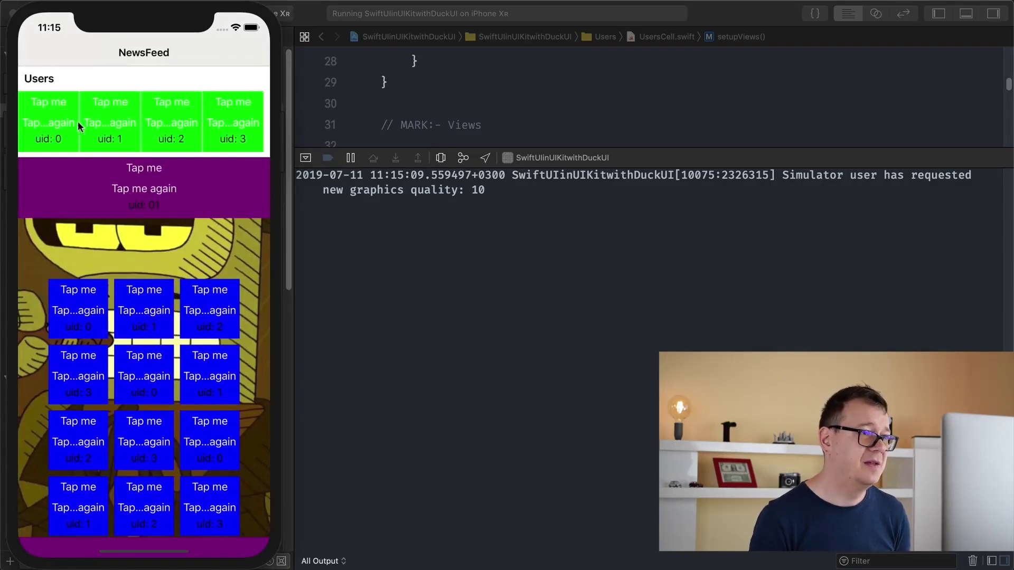
Paste copies of the four UserProfile items (uids 0–3) into UsersViewController's list and rebuild.
left_click(476, 143)
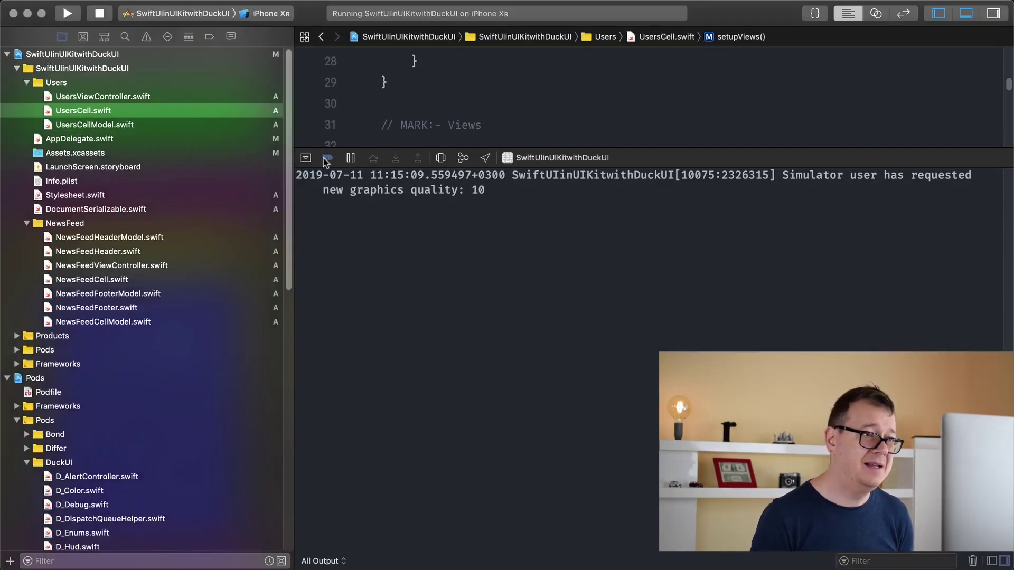
key("super+shift+y")
left_click(174, 97)
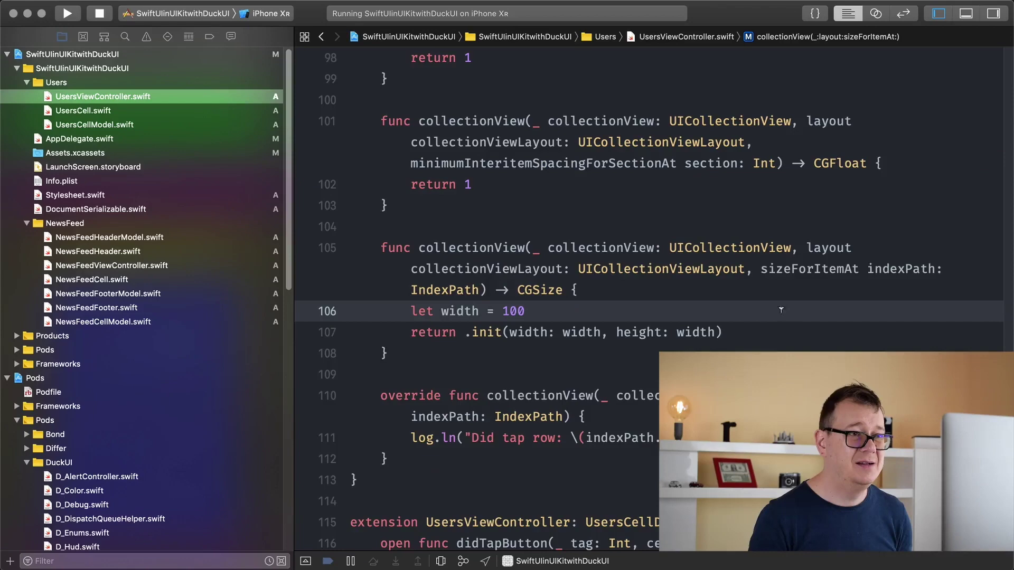
scroll(780, 311, "up", 5)
scroll(752, 309, "up", 5)
scroll(713, 308, "up", 5)
scroll(682, 304, "up", 5)
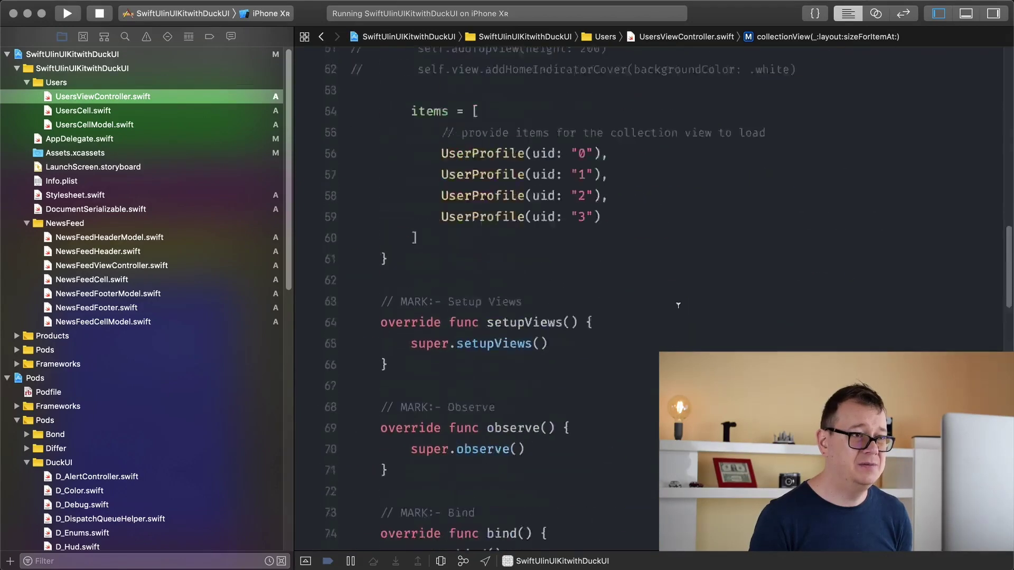
scroll(677, 304, "up", 5)
mouse_move(442, 272)
left_mouse_down()
mouse_move(446, 290)
mouse_move(599, 334)
left_mouse_up()
key("super+c")
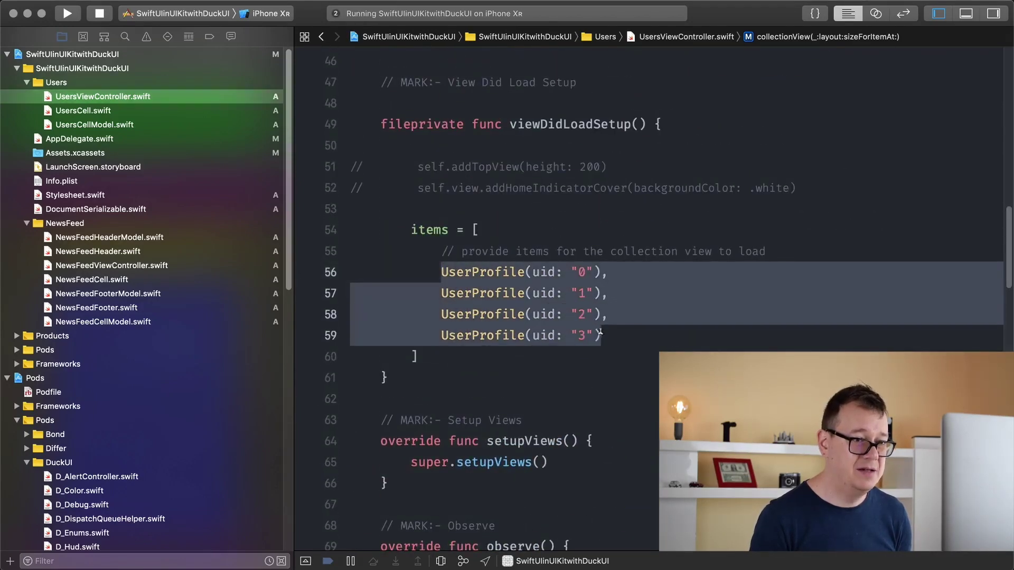
left_click(602, 335)
type(",")
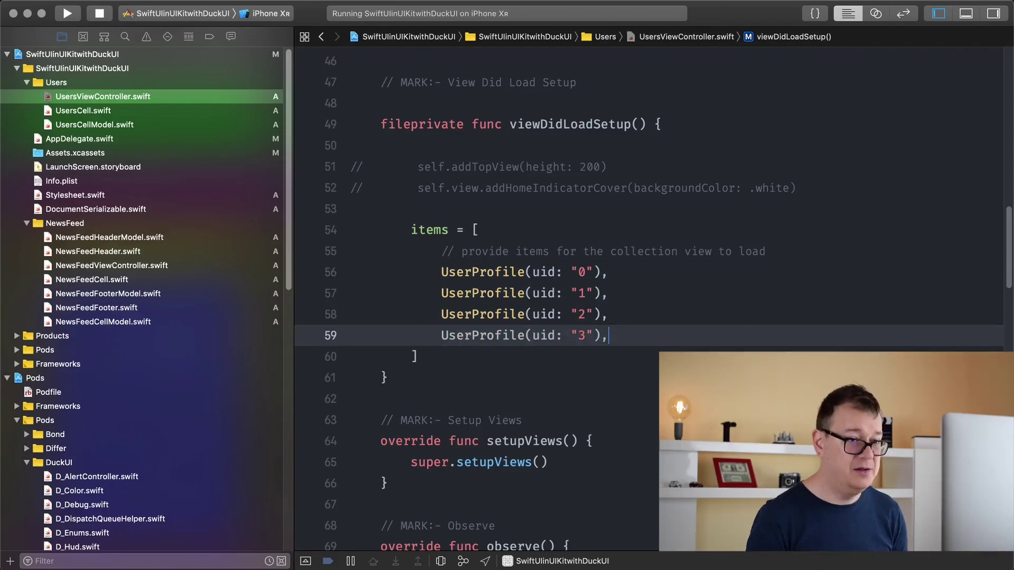
key("Return")
key("super+v")
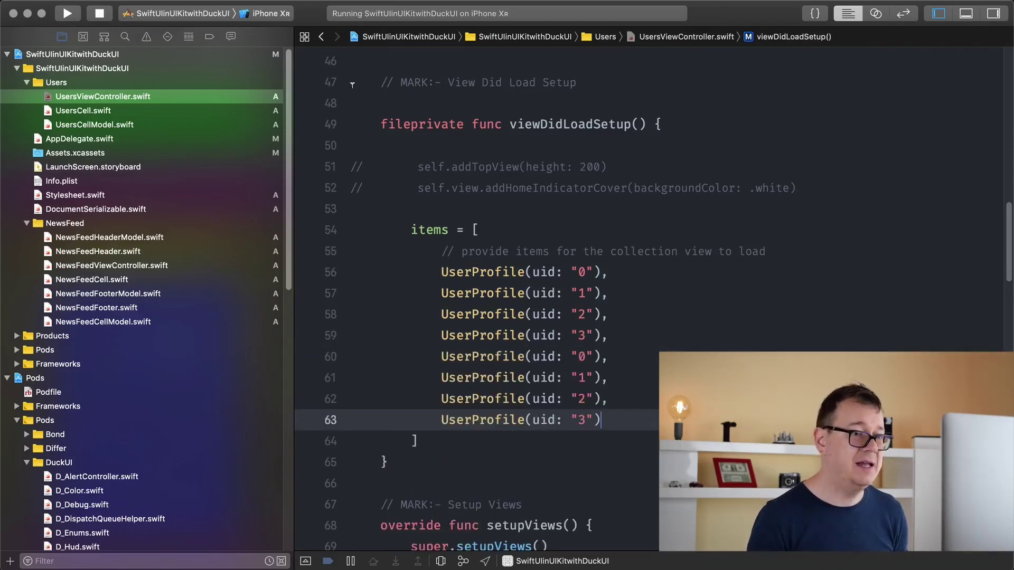
key("super+r")
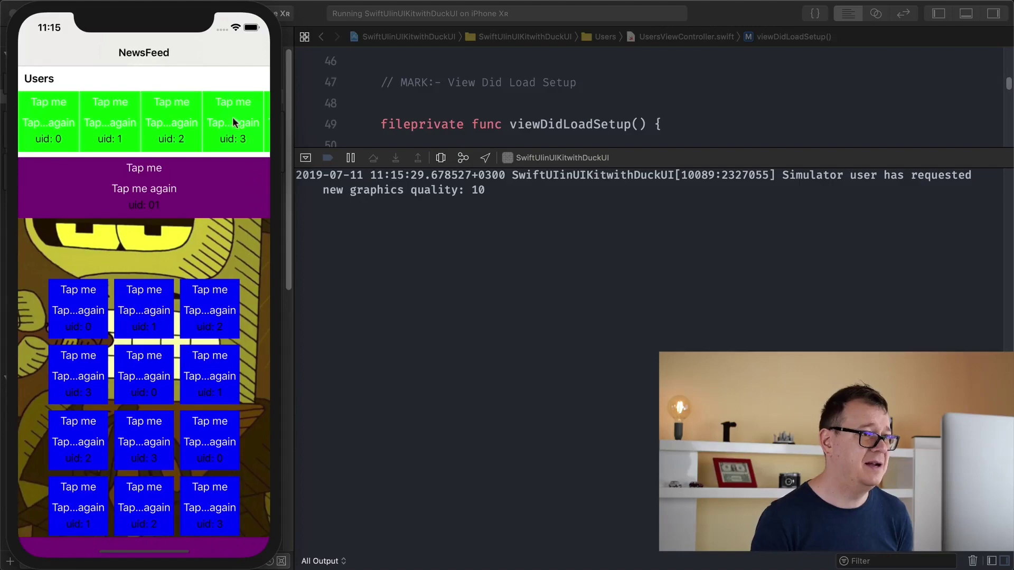
Swipe the green Users row both ways and tap the first button in the uid 1 cell.
left_click_drag(235, 121, 188, 124)
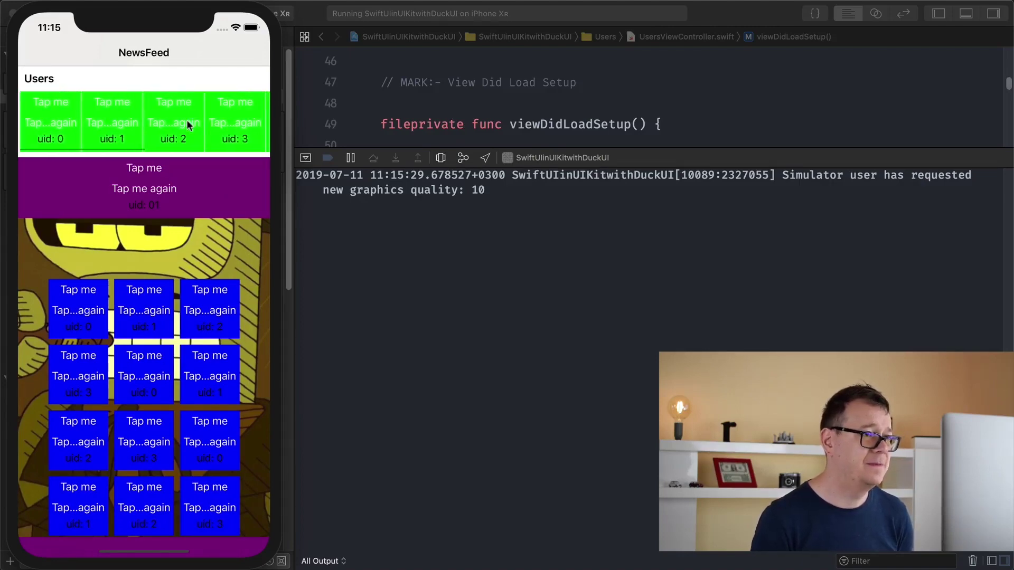
scroll(195, 297, "down", 3)
scroll(125, 146, "up", 3)
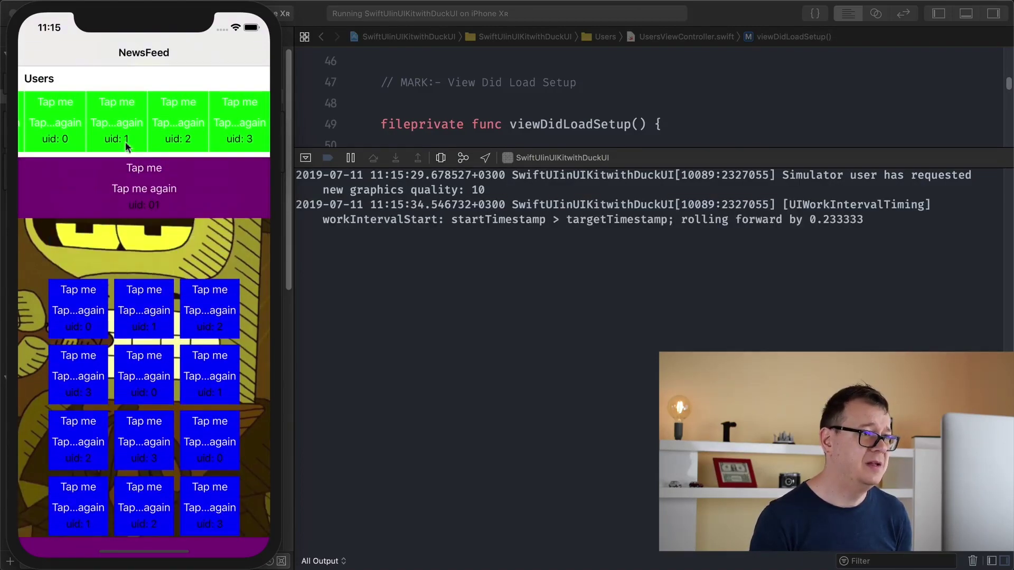
left_click_drag(125, 145, 241, 124)
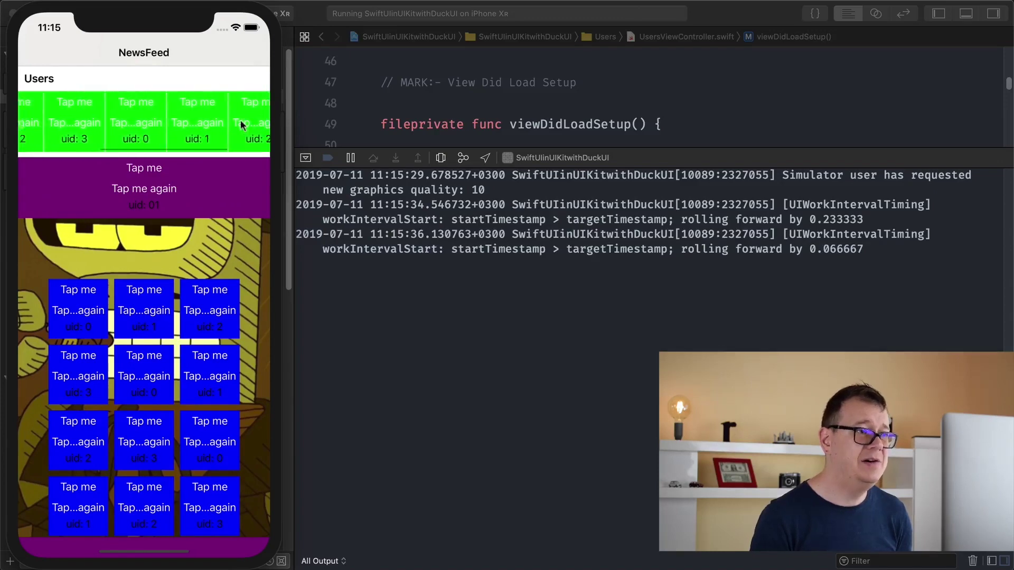
scroll(159, 389, "down", 3)
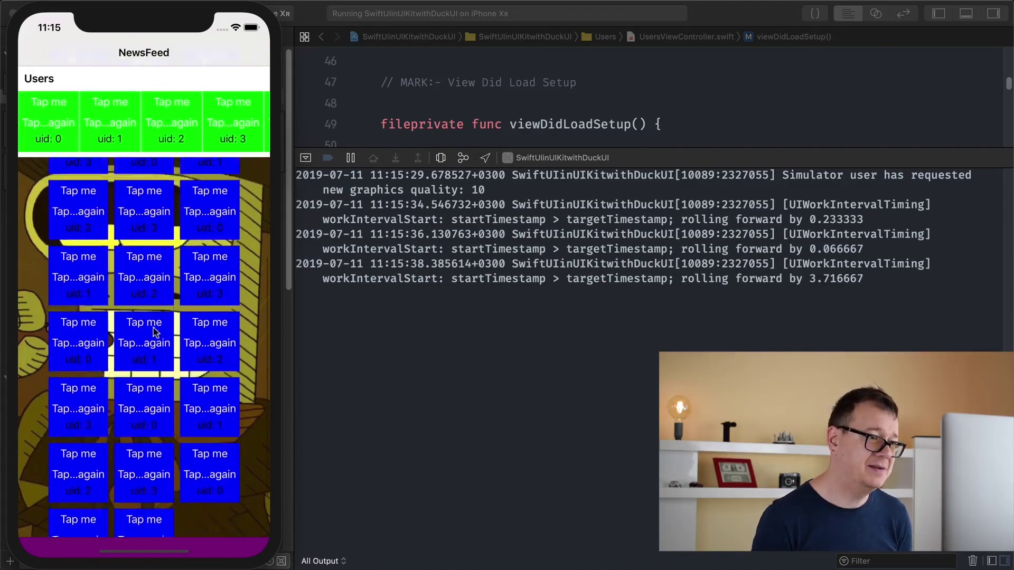
scroll(155, 349, "up", 3)
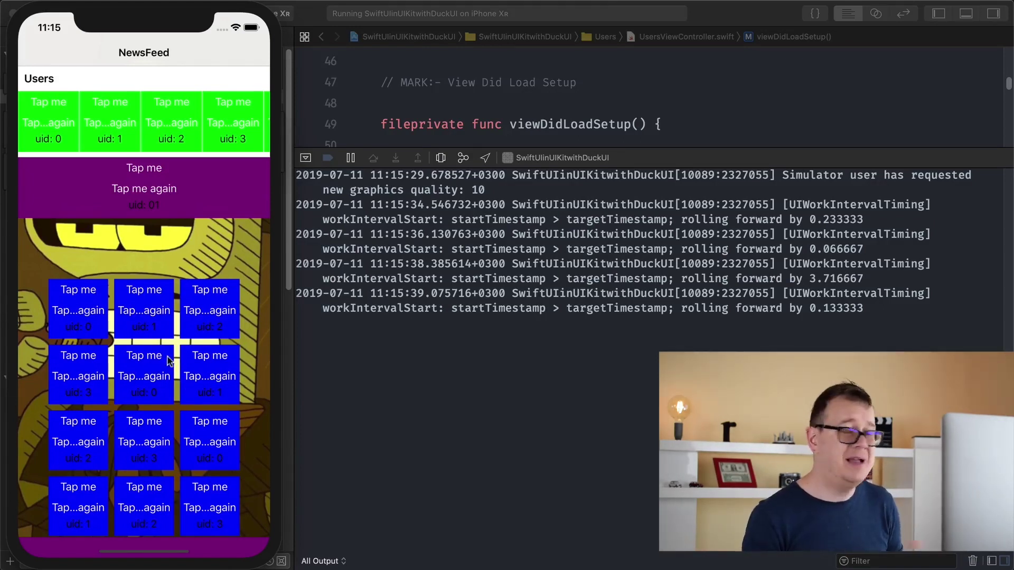
left_click_drag(168, 360, 192, 115)
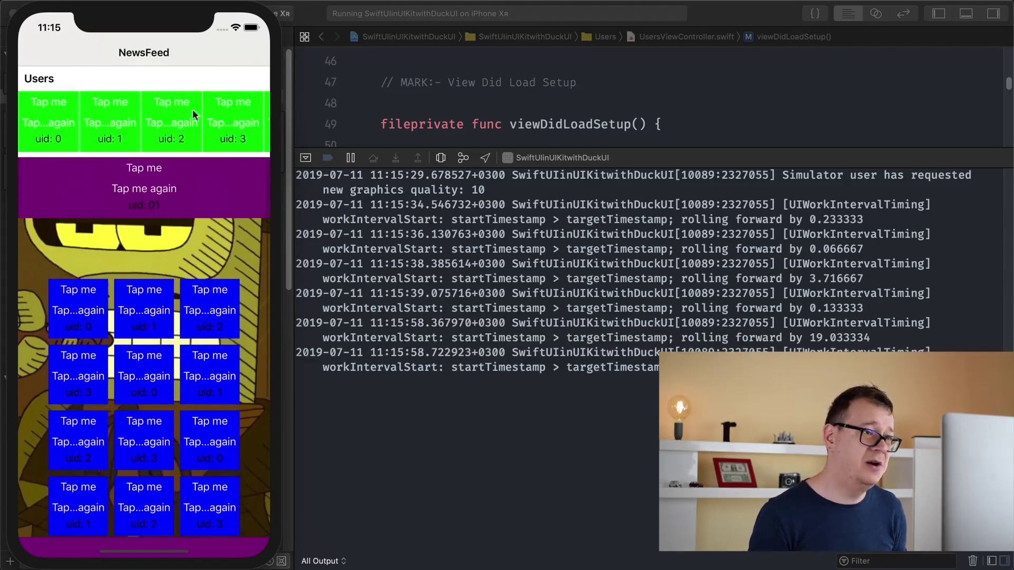
mouse_move(53, 127)
left_mouse_down()
mouse_move(247, 125)
mouse_move(99, 119)
mouse_move(139, 120)
left_mouse_up()
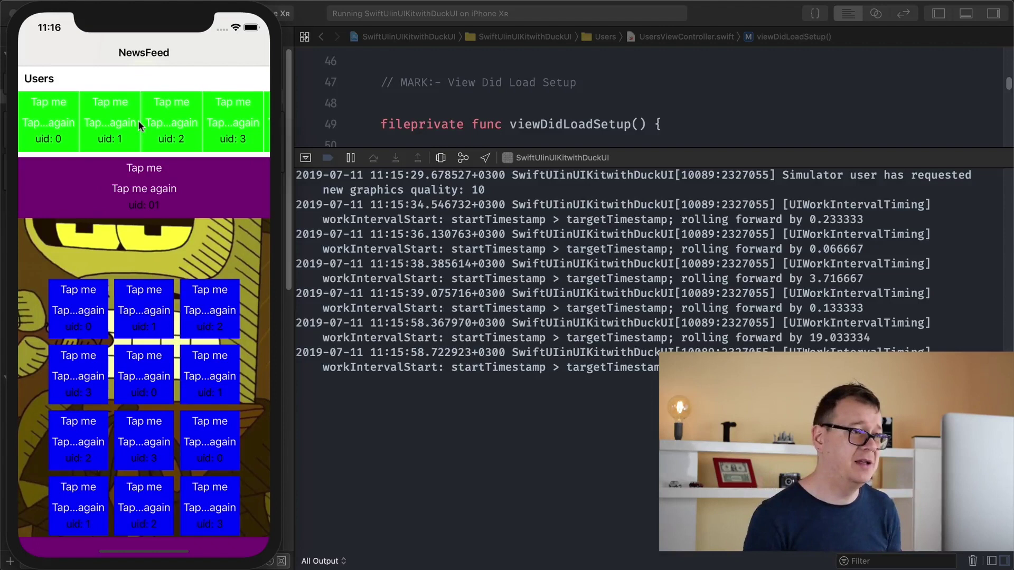
left_click(109, 102)
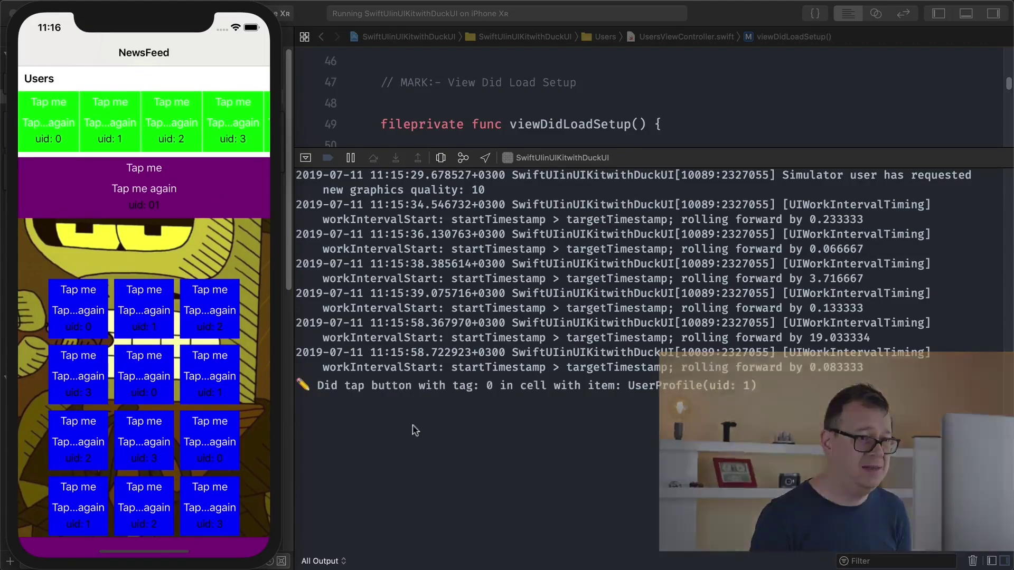